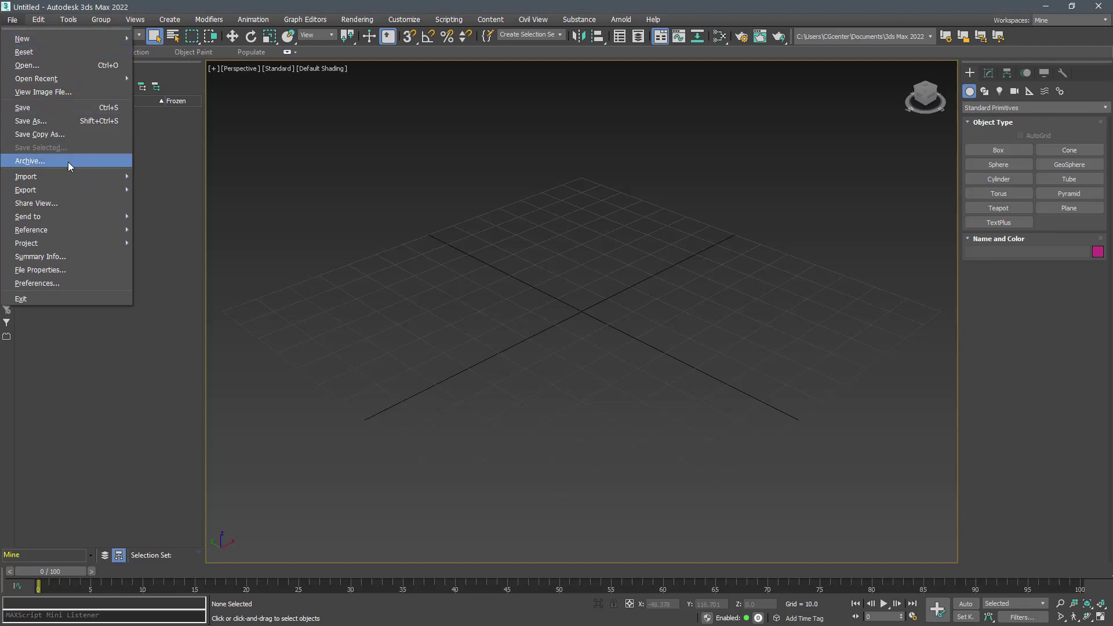
- Set the project folder to 11. Tutorials/1. Project
{"action": "left_click", "coordinate": [190, 300]}
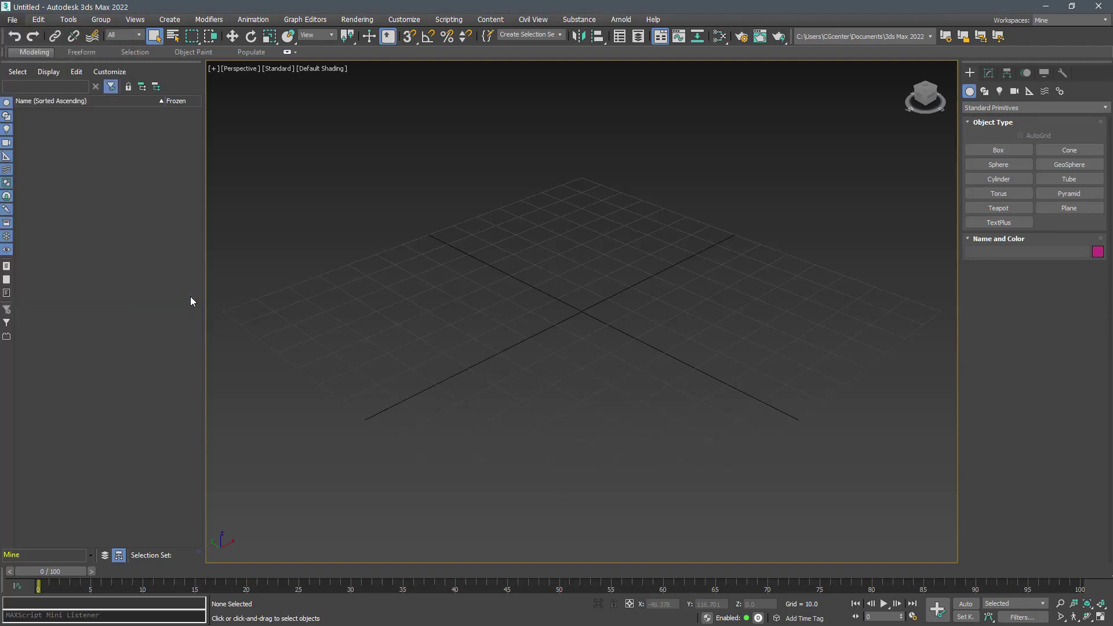
{"action": "left_click", "coordinate": [295, 276]}
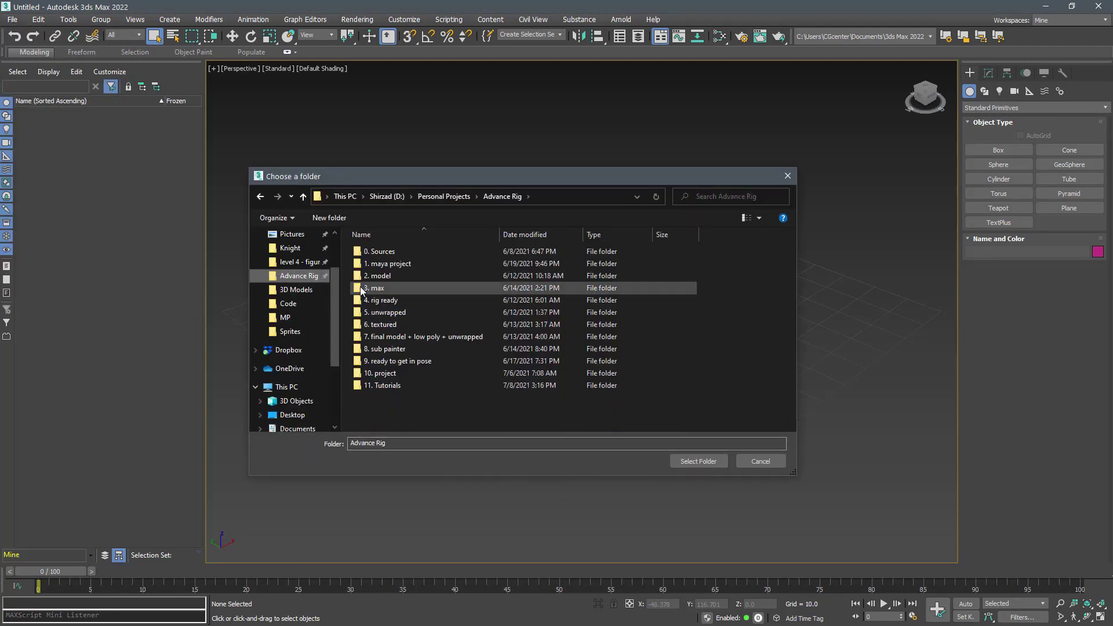
{"action": "left_click", "coordinate": [380, 386]}
{"action": "double_click", "coordinate": [380, 385]}
{"action": "double_click", "coordinate": [380, 263]}
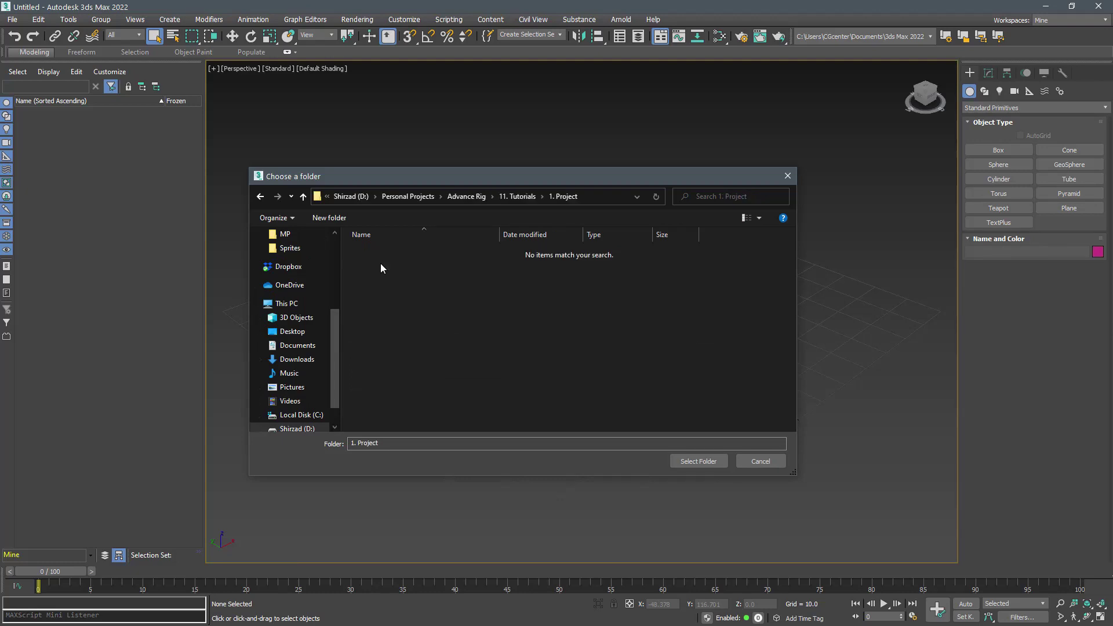
{"action": "left_click", "coordinate": [703, 460]}
- Import Body.fbx with the default FBX import settings
{"action": "left_click", "coordinate": [12, 19]}
{"action": "mouse_move", "coordinate": [27, 177]}
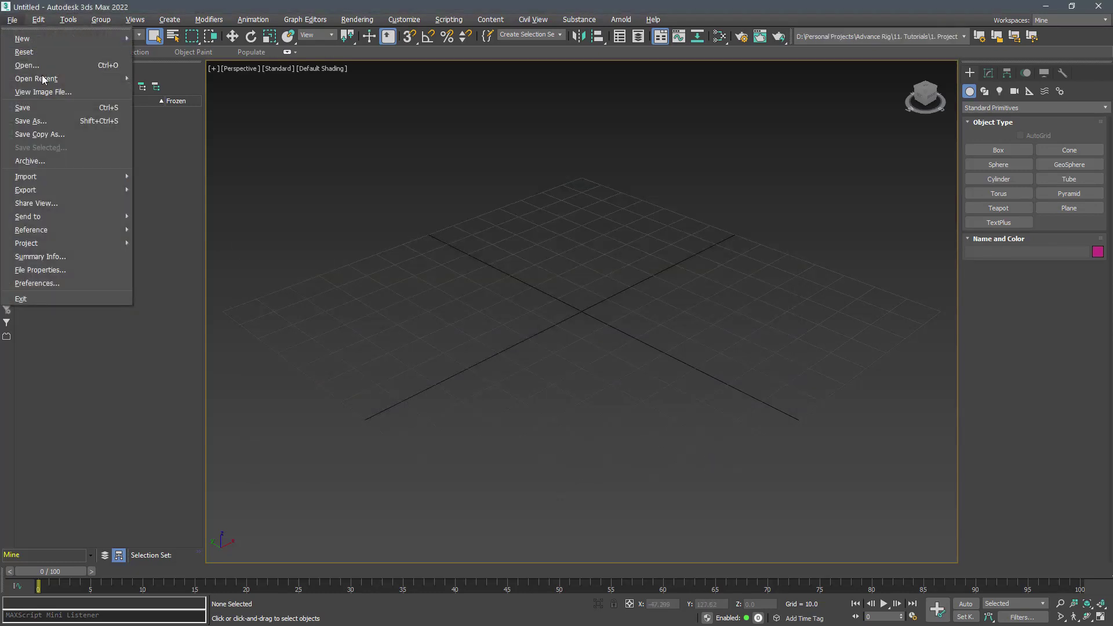
{"action": "left_click", "coordinate": [183, 175]}
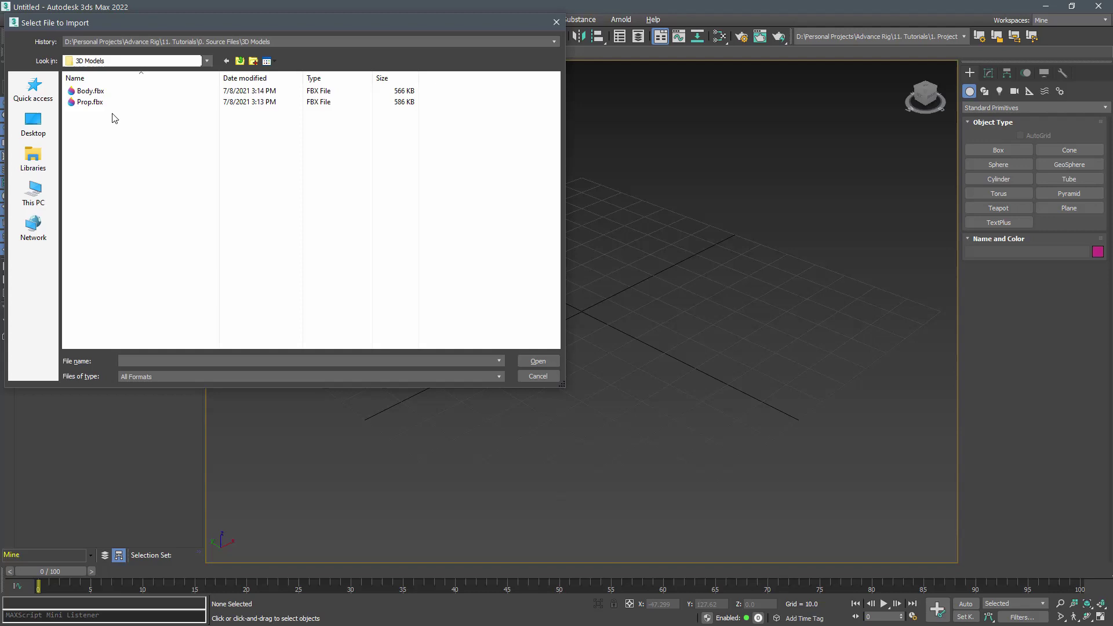
{"action": "left_click", "coordinate": [90, 90]}
{"action": "left_click", "coordinate": [539, 362]}
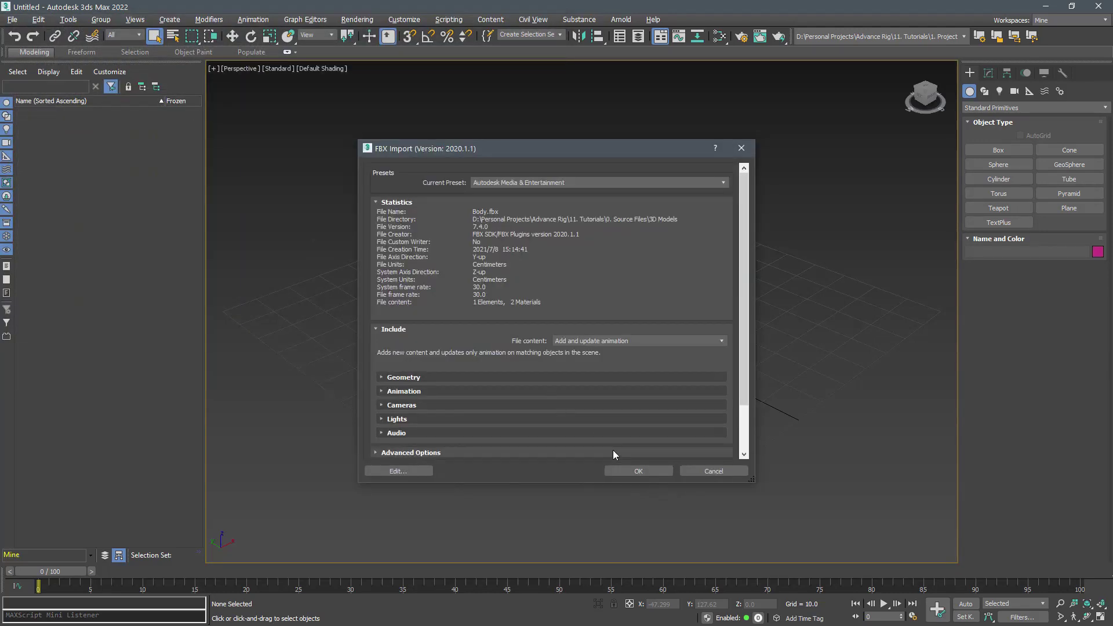
{"action": "left_click", "coordinate": [634, 432]}
- Create a reference box under the character with height 220 cm
{"action": "left_click", "coordinate": [998, 150]}
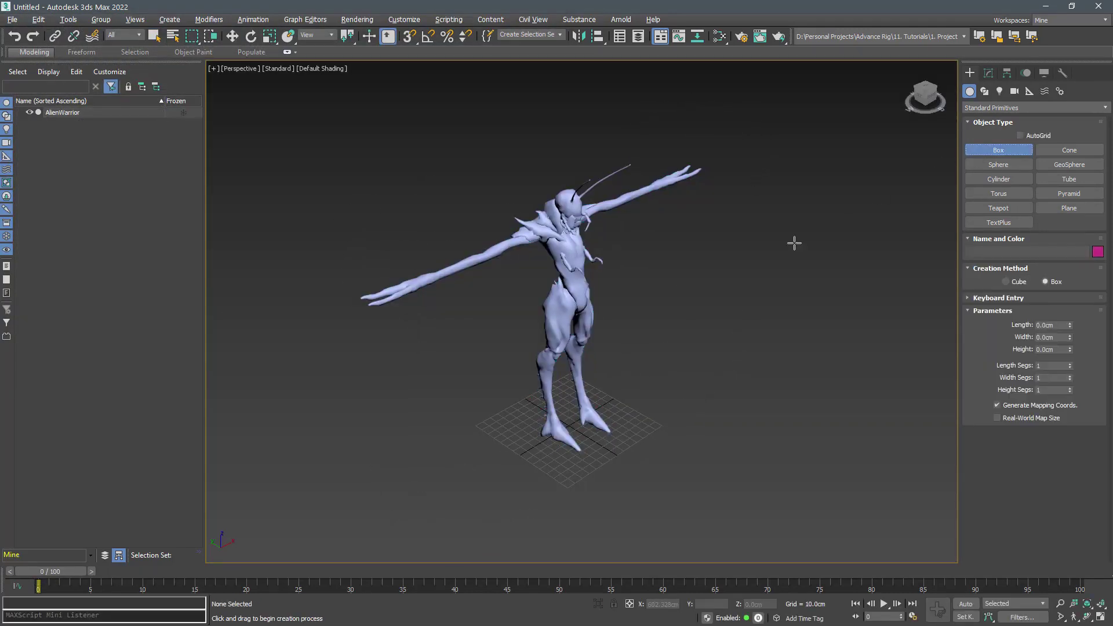
{"action": "left_click_drag", "start_coordinate": [578, 401], "coordinate": [562, 458]}
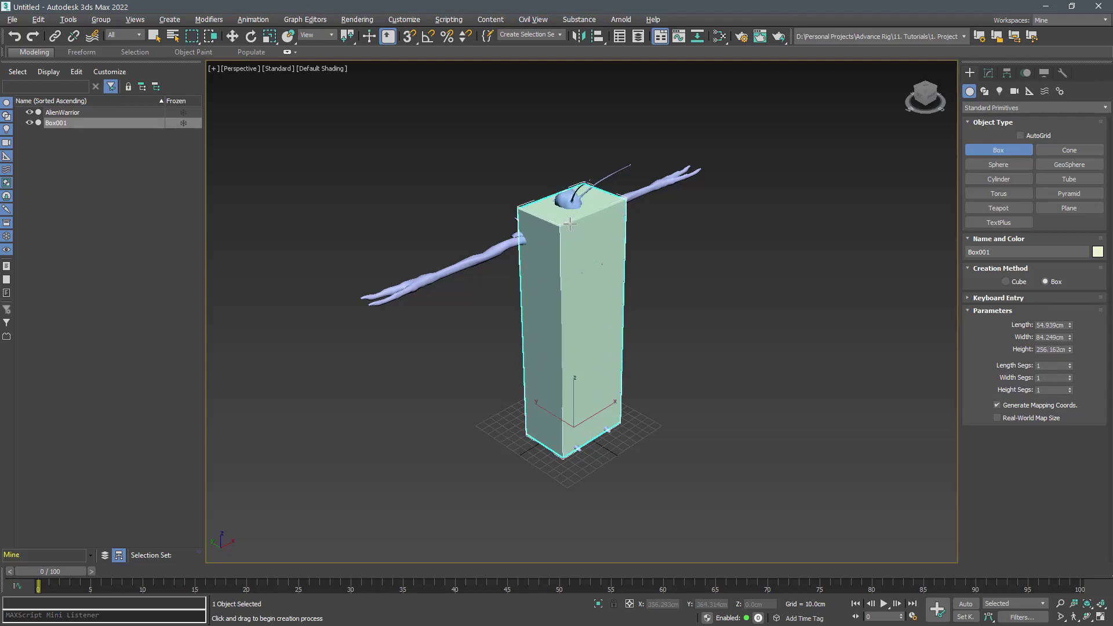
{"action": "left_click", "coordinate": [645, 327]}
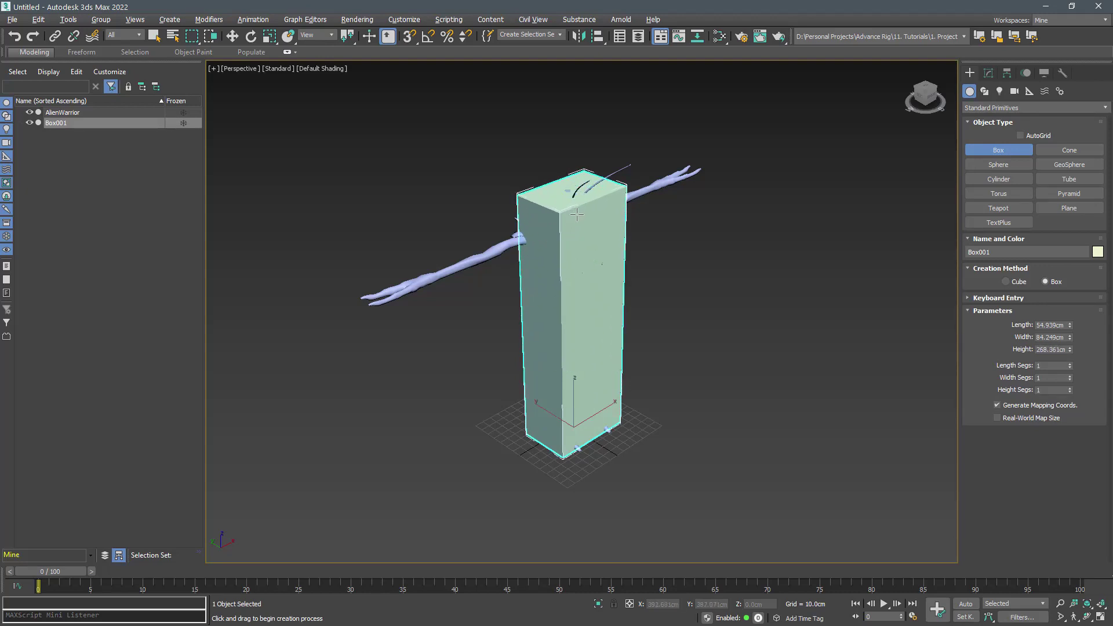
{"action": "double_click", "coordinate": [1056, 350]}
{"action": "type", "text": "220"}
{"action": "key", "text": "Return"}
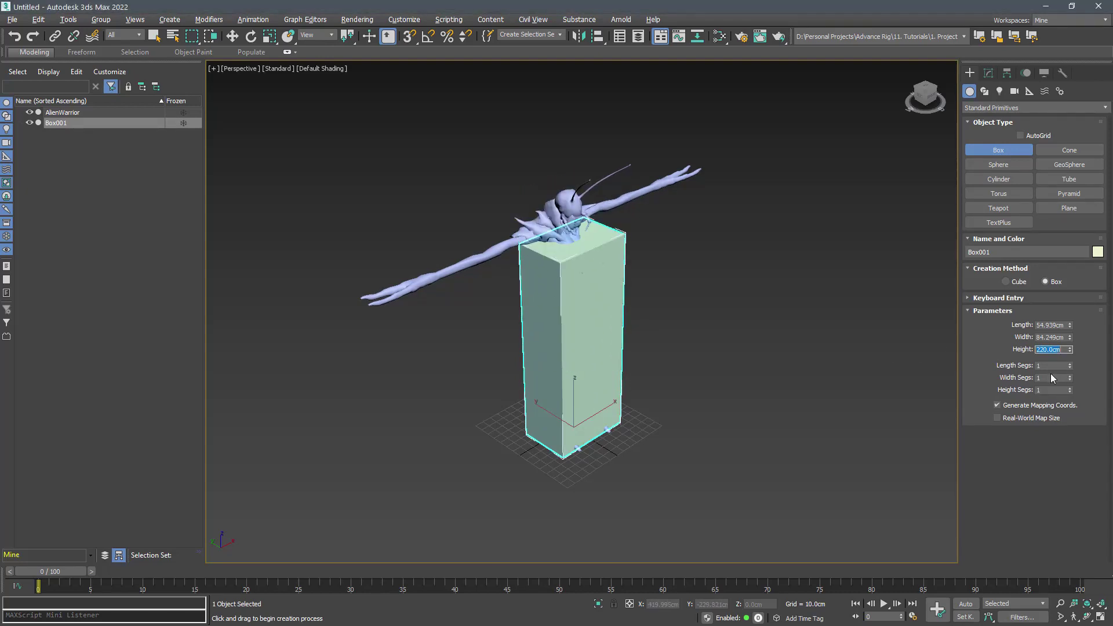
{"action": "key", "text": "w"}
- Scale AlienWarrior uniformly to 80 percent
{"action": "key", "text": "alt+x"}
{"action": "left_click", "coordinate": [571, 216]}
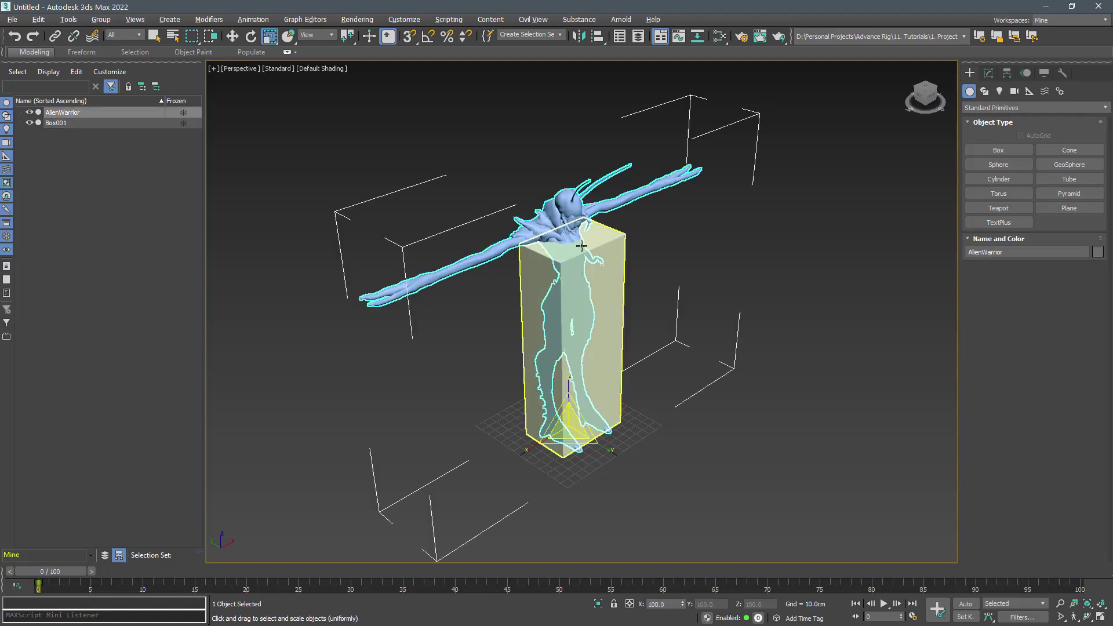
{"action": "key", "text": "r"}
{"action": "left_click_drag", "start_coordinate": [349, 41], "coordinate": [349, 66]}
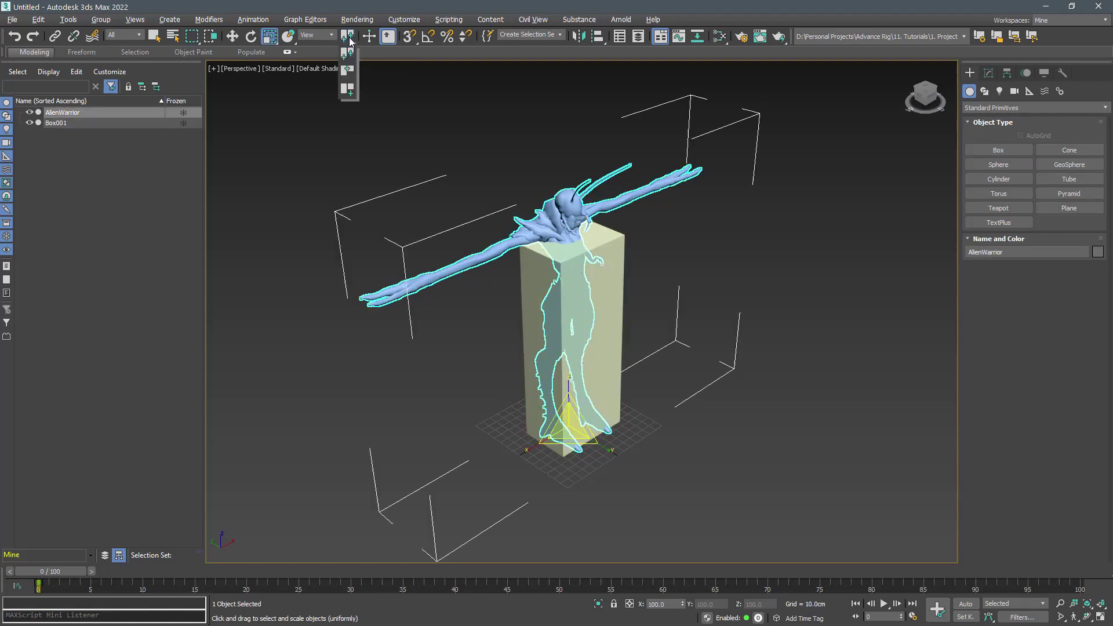
{"action": "left_click", "coordinate": [661, 603]}
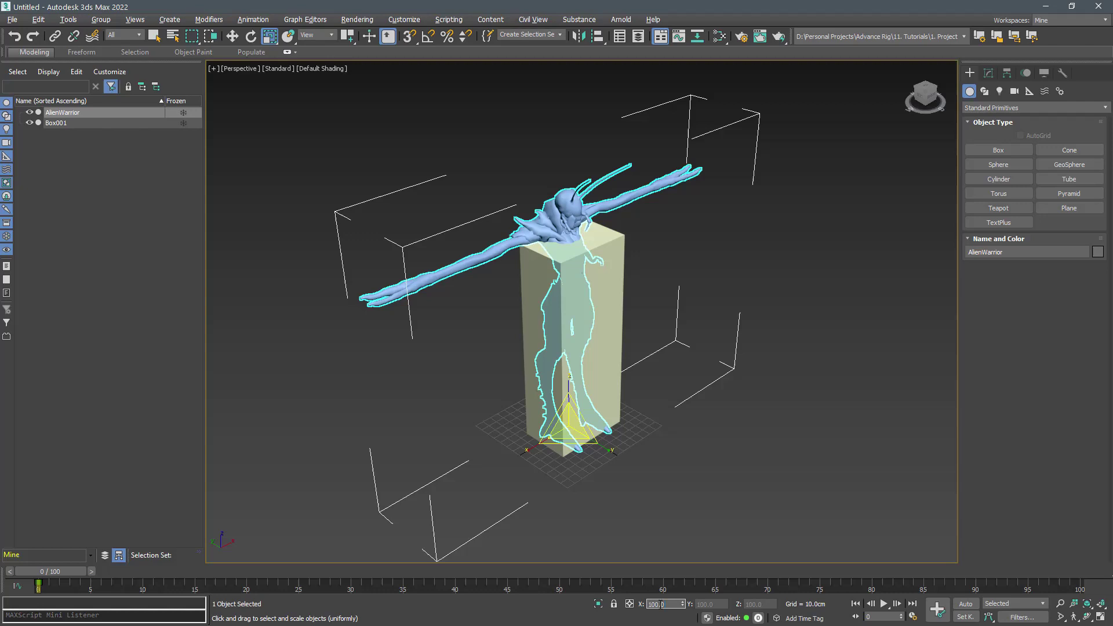
{"action": "type", "text": "80"}
{"action": "key", "text": "Return"}
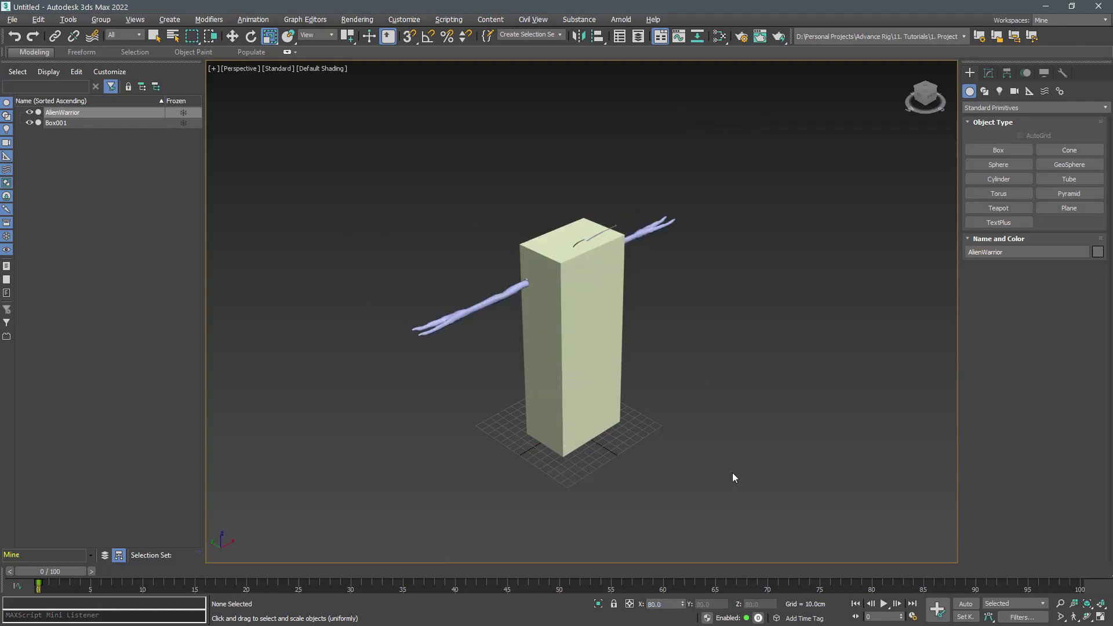
- Delete the reference box, select AlienWarrior, and open the MAXScript Listener
{"action": "left_click", "coordinate": [609, 422]}
{"action": "key", "text": "Delete"}
{"action": "scroll", "coordinate": [642, 366], "scroll_direction": "up", "scroll_amount": 2}
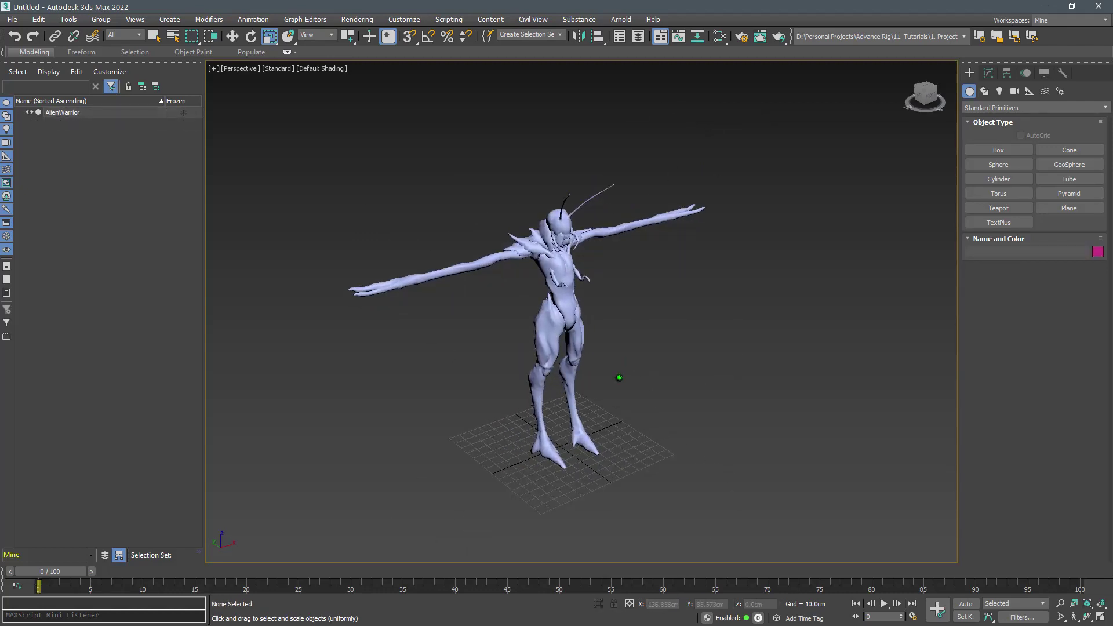
{"action": "scroll", "coordinate": [642, 368], "scroll_direction": "up", "scroll_amount": 2}
{"action": "scroll", "coordinate": [642, 369], "scroll_direction": "up", "scroll_amount": 2}
{"action": "key", "text": "ctrl+a"}
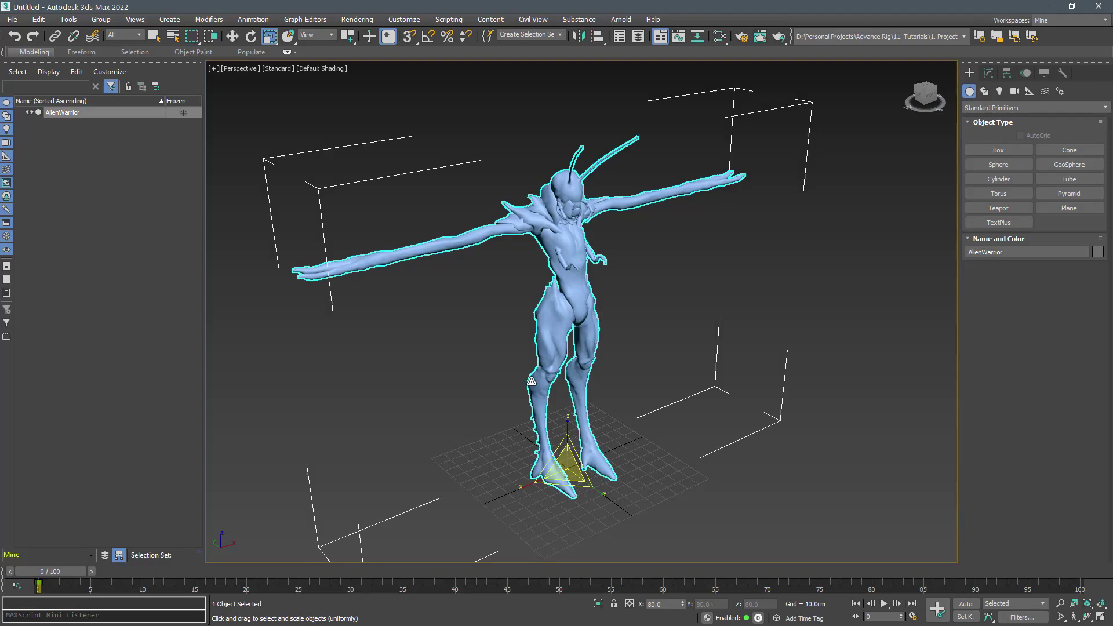
{"action": "left_click", "coordinate": [326, 36]}
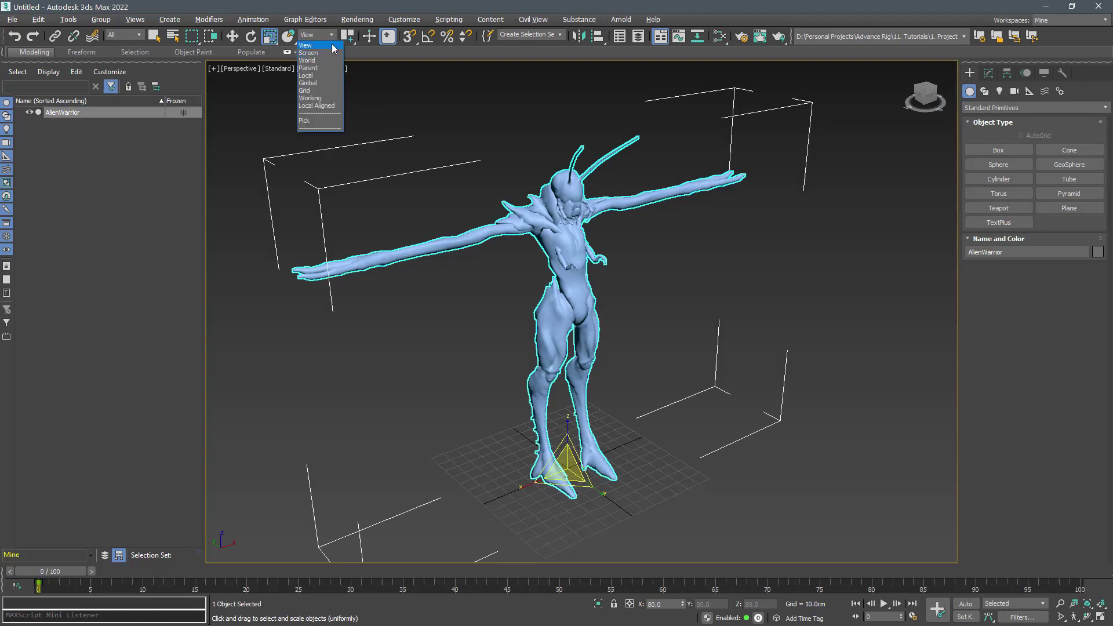
{"action": "left_click", "coordinate": [332, 38]}
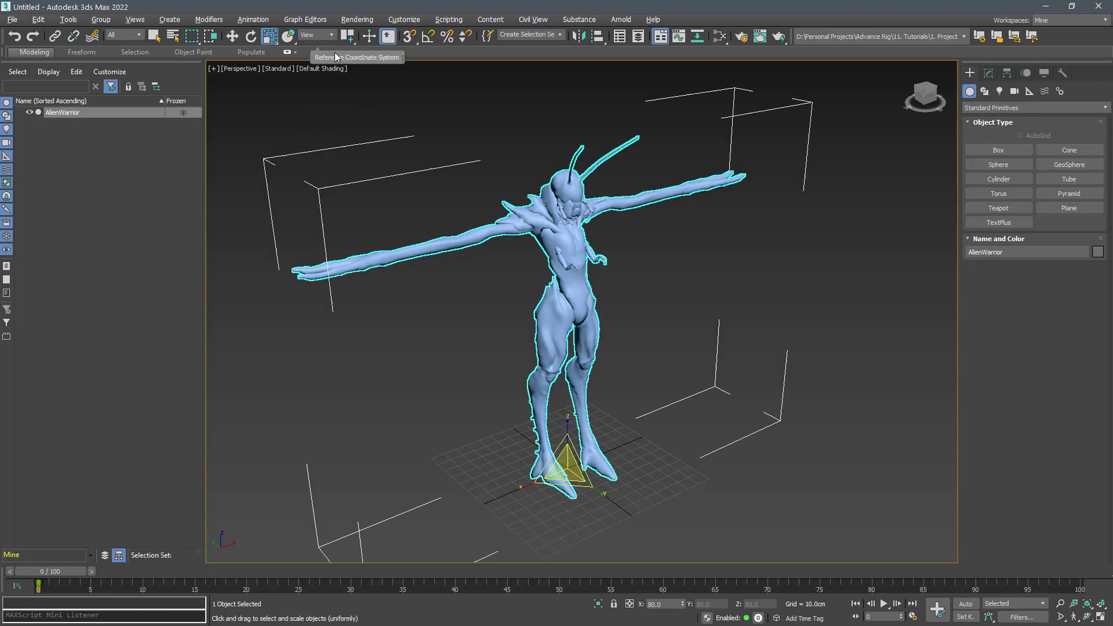
{"action": "key", "text": "F11"}
- Query AlienWarrior's scale with $.scale in the Listener
{"action": "left_click", "coordinate": [363, 449]}
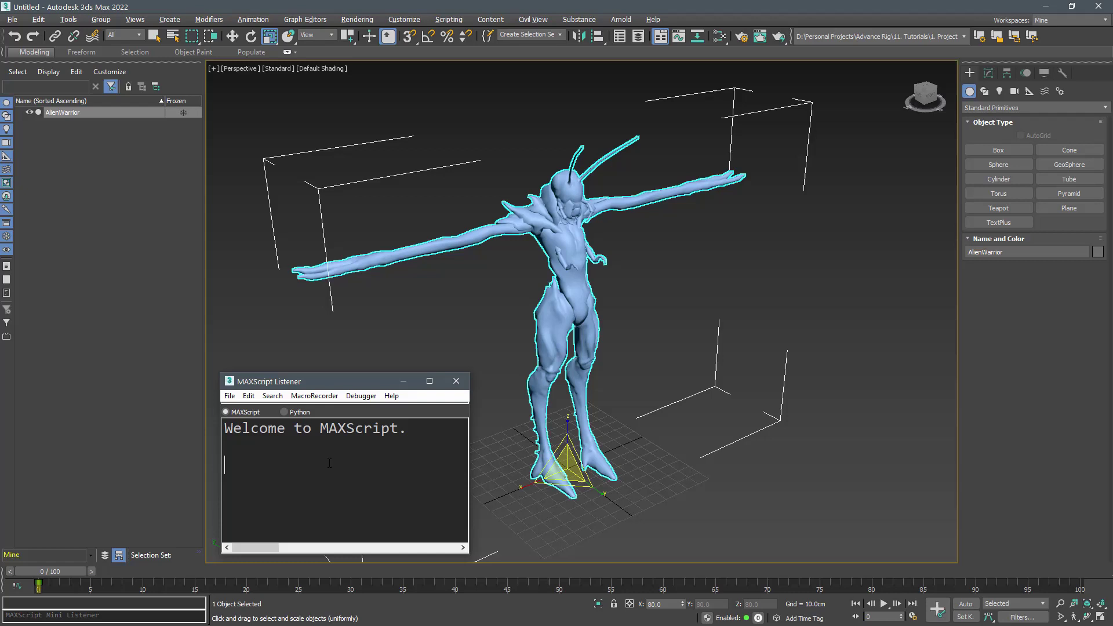
{"action": "type", "text": "$.sca"}
{"action": "type", "text": "le"}
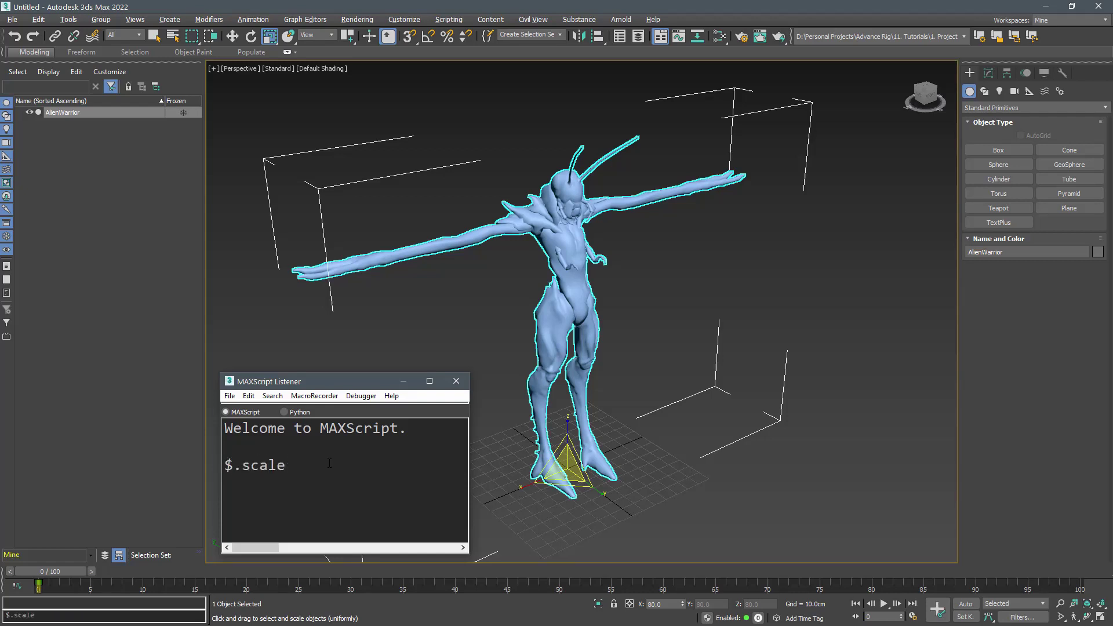
{"action": "key", "text": "Return"}
{"action": "left_click", "coordinate": [539, 392]}
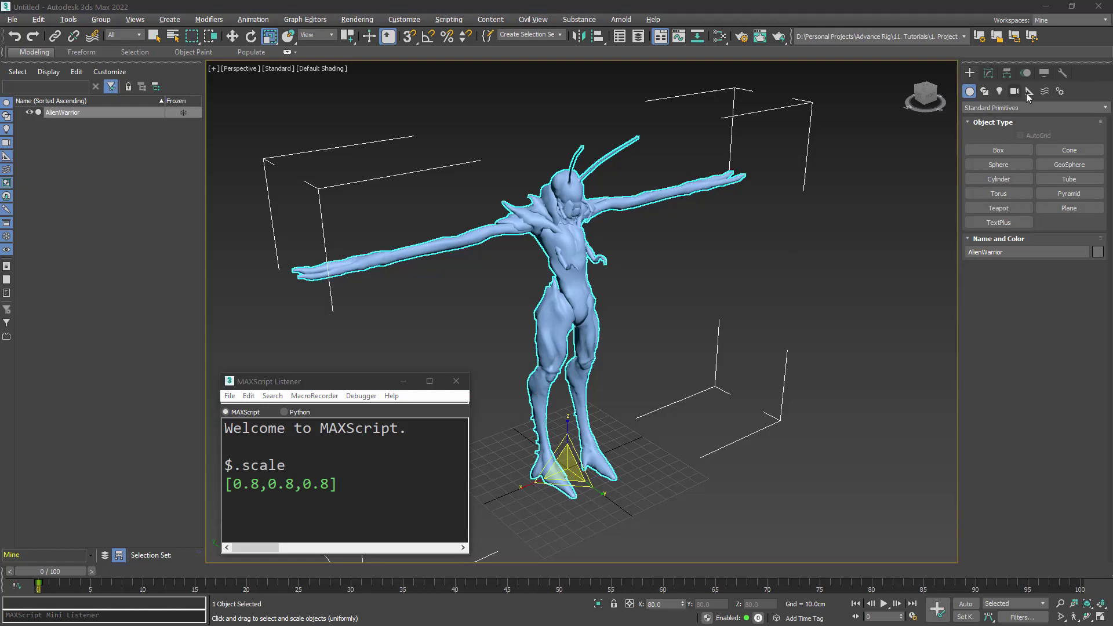
- Reset AlienWarrior's XForm and convert it to Editable Poly
{"action": "left_click", "coordinate": [1062, 72]}
{"action": "left_click", "coordinate": [1033, 214]}
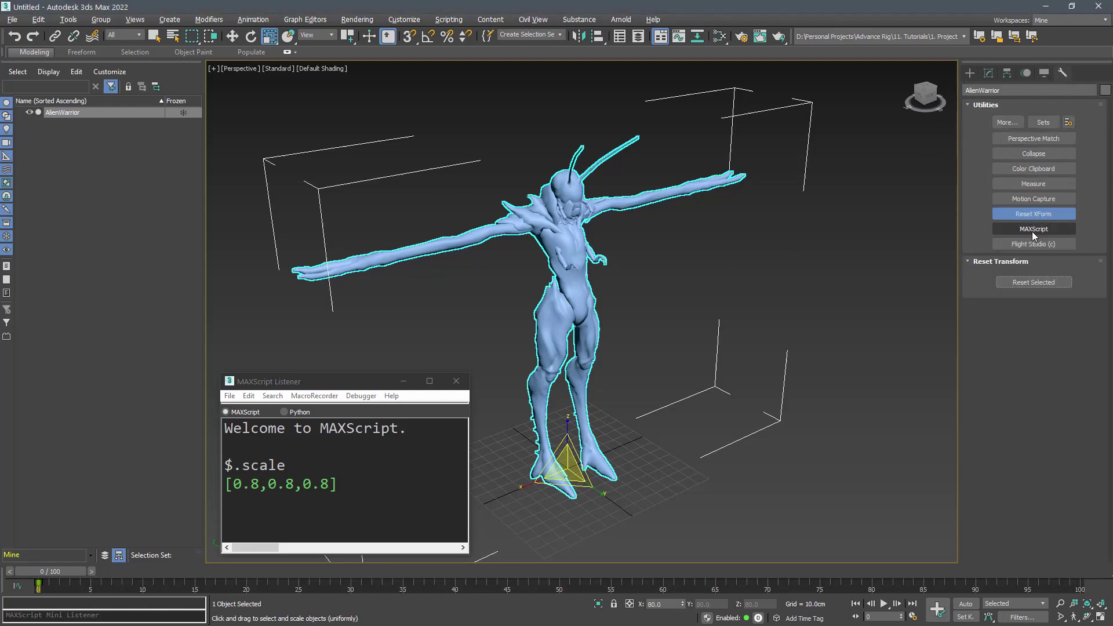
{"action": "left_click", "coordinate": [1033, 281]}
{"action": "right_click", "coordinate": [728, 287]}
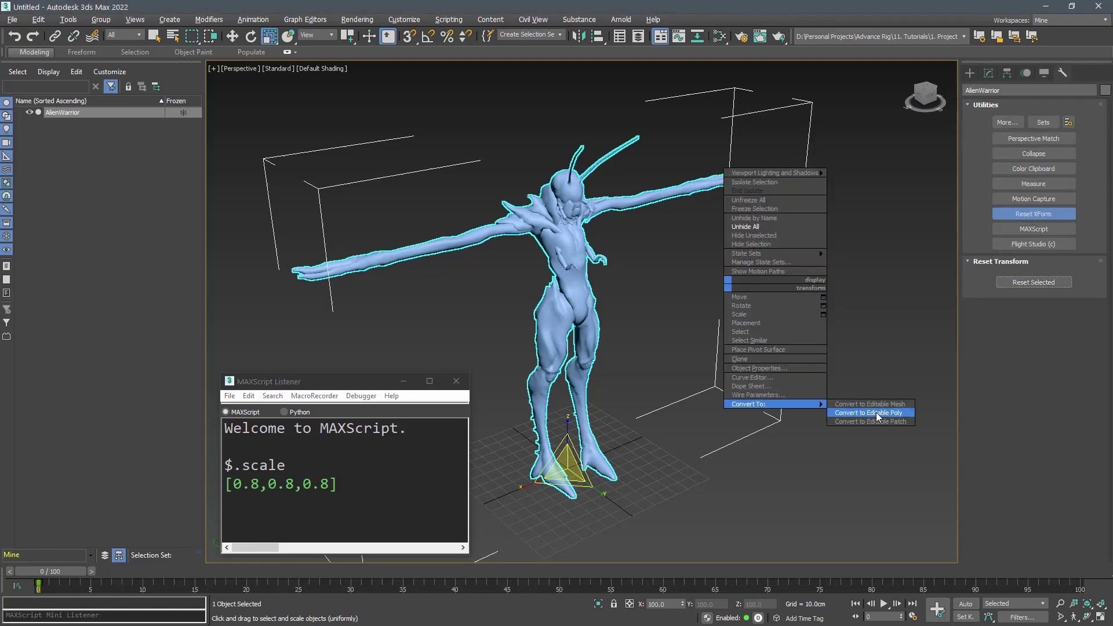
{"action": "left_click", "coordinate": [877, 414]}
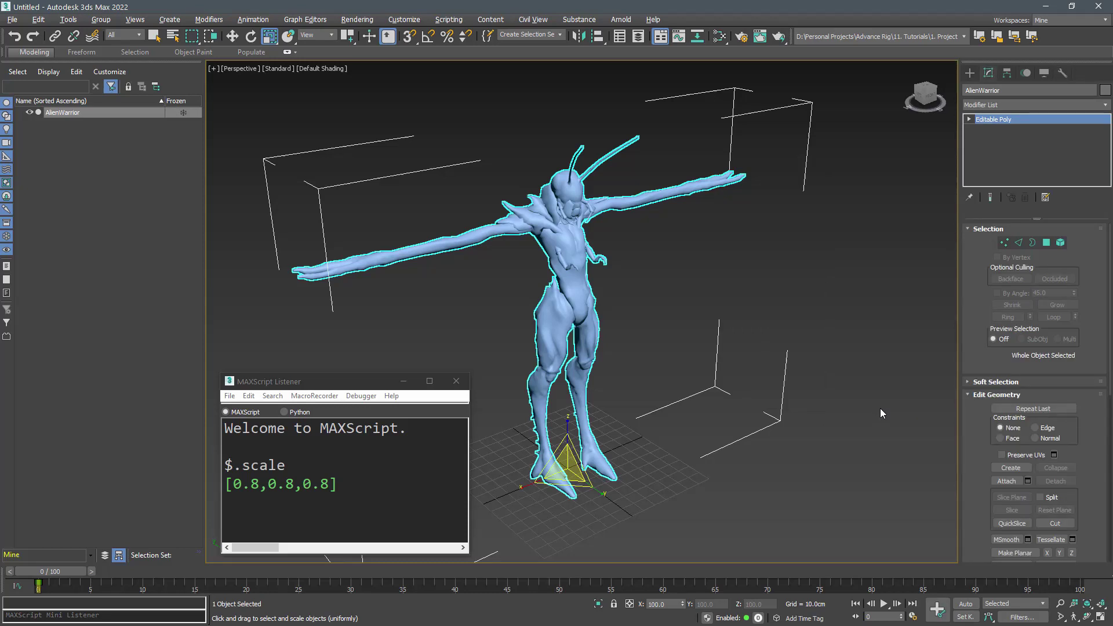
- Rerun $.scale to confirm the scale now reads [1,1,1]
{"action": "left_click", "coordinate": [970, 72]}
{"action": "left_click", "coordinate": [320, 518]}
{"action": "type", "text": "$"}
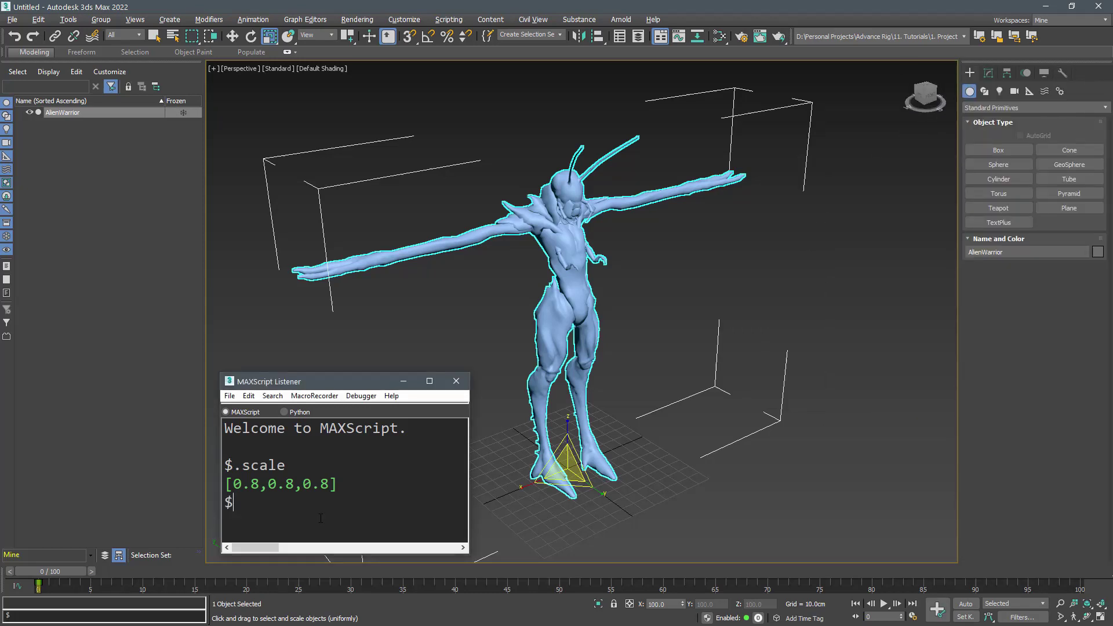
{"action": "type", "text": ".scale"}
{"action": "key", "text": "Return"}
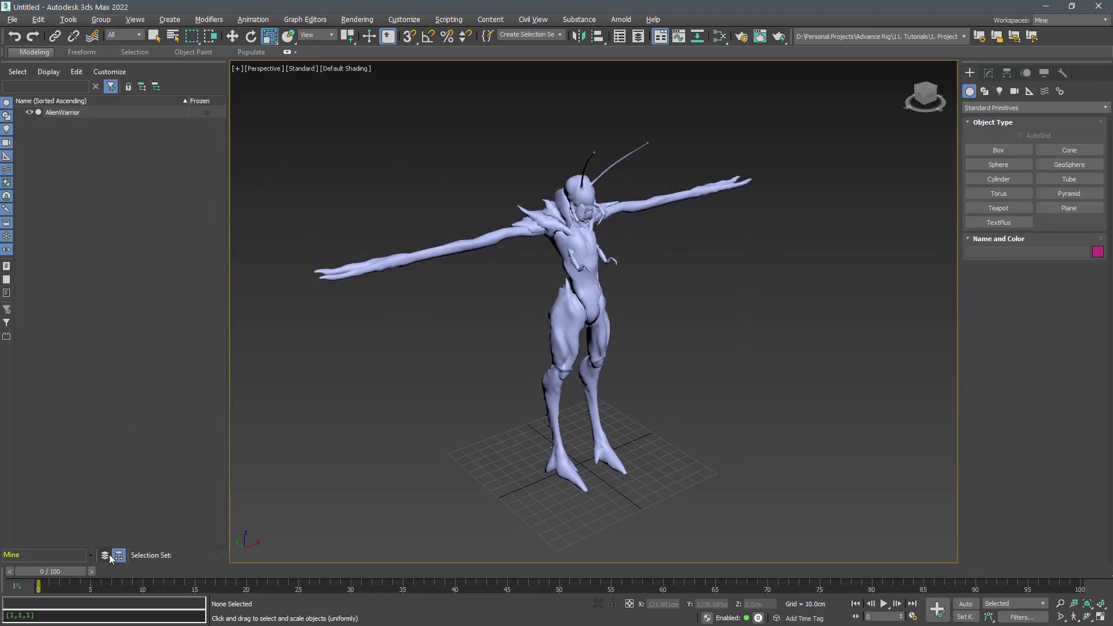
- Create the Geometry, Controllers and Bones layers in Scene Explorer
{"action": "left_click", "coordinate": [106, 555]}
{"action": "left_click", "coordinate": [141, 86]}
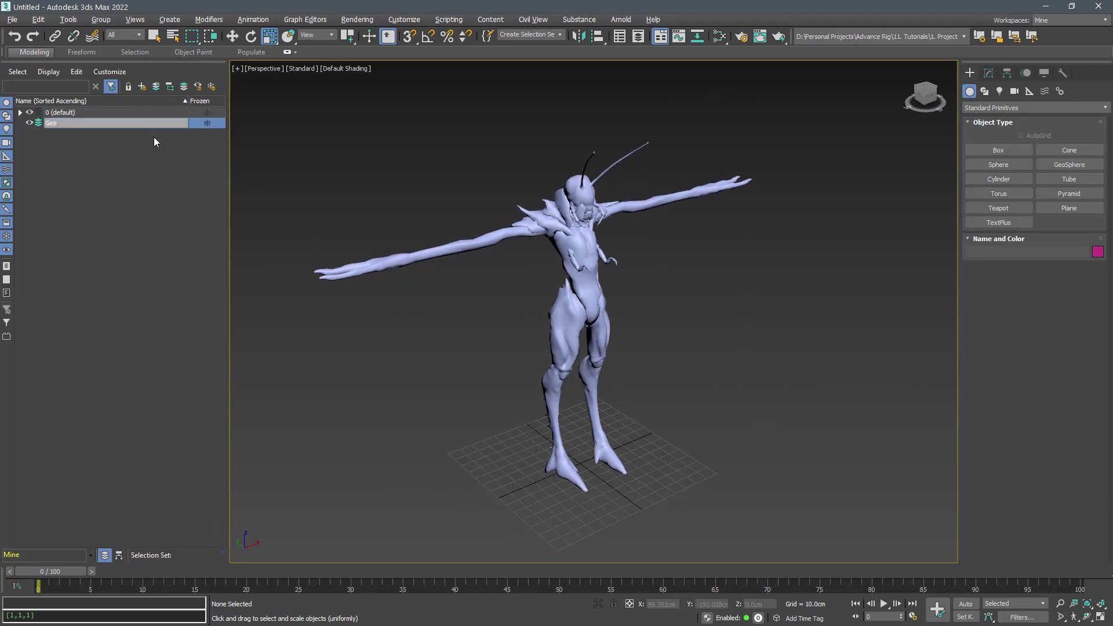
{"action": "type", "text": "metry"}
{"action": "key", "text": "Return"}
{"action": "left_click", "coordinate": [142, 87]}
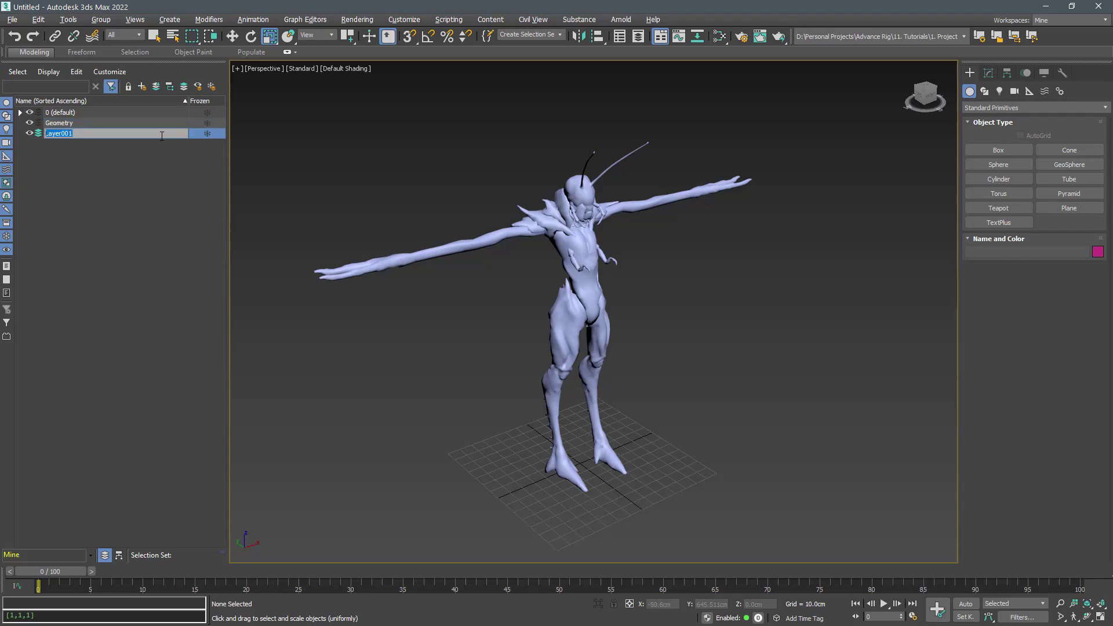
{"action": "type", "text": "Controllers"}
{"action": "key", "text": "Return"}
{"action": "left_click", "coordinate": [142, 86]}
{"action": "type", "text": "Bones"}
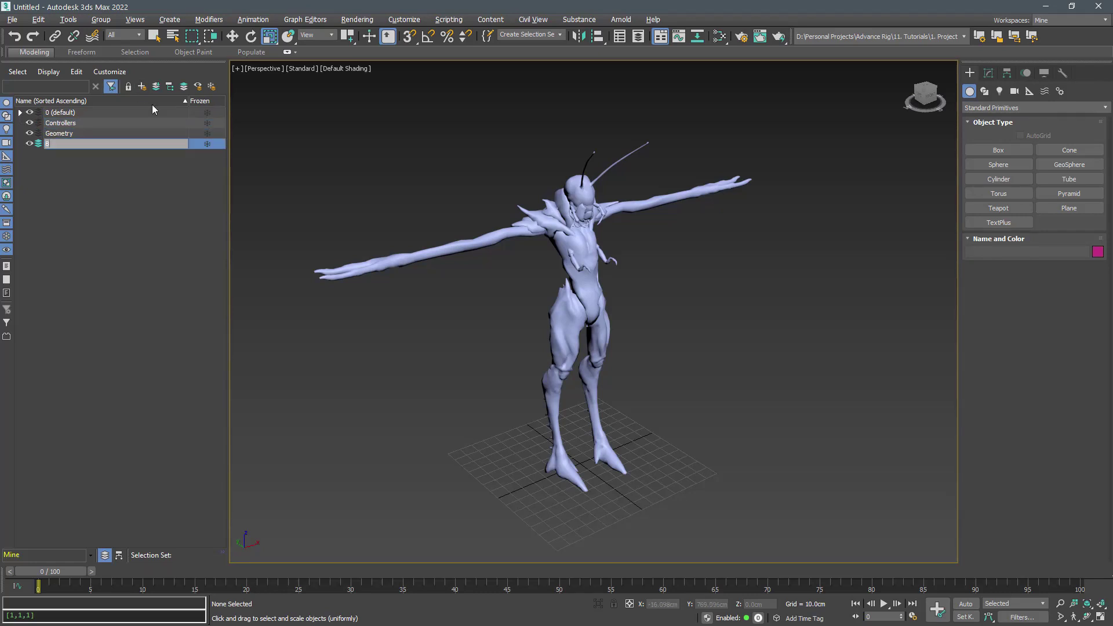
{"action": "key", "text": "Return"}
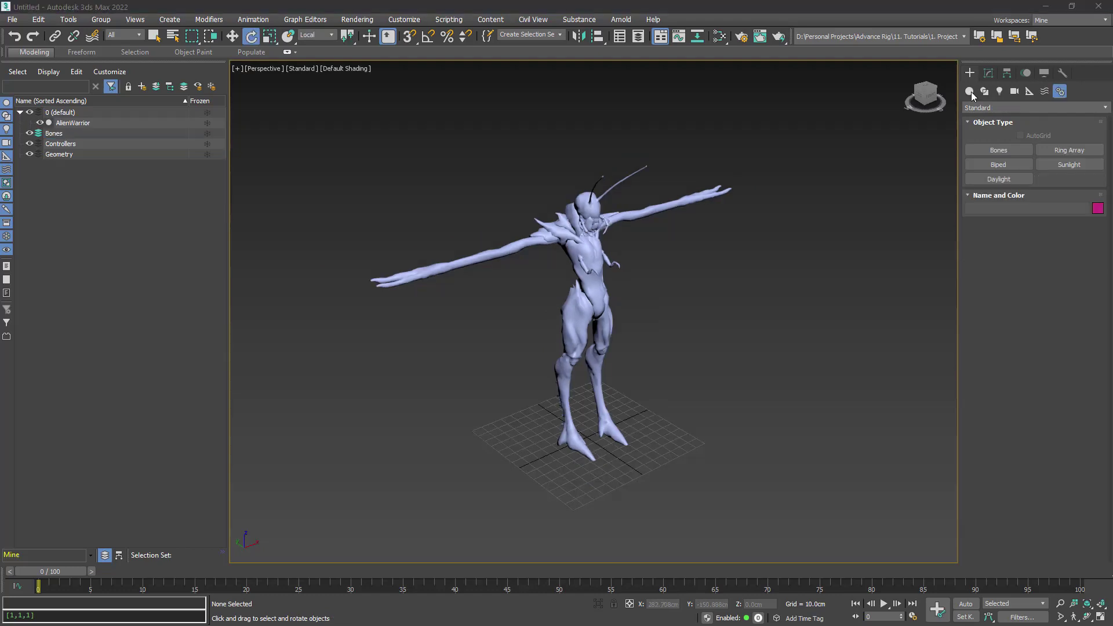
- Move AlienWarrior into the Geometry layer and freeze that layer
{"action": "left_click", "coordinate": [574, 264]}
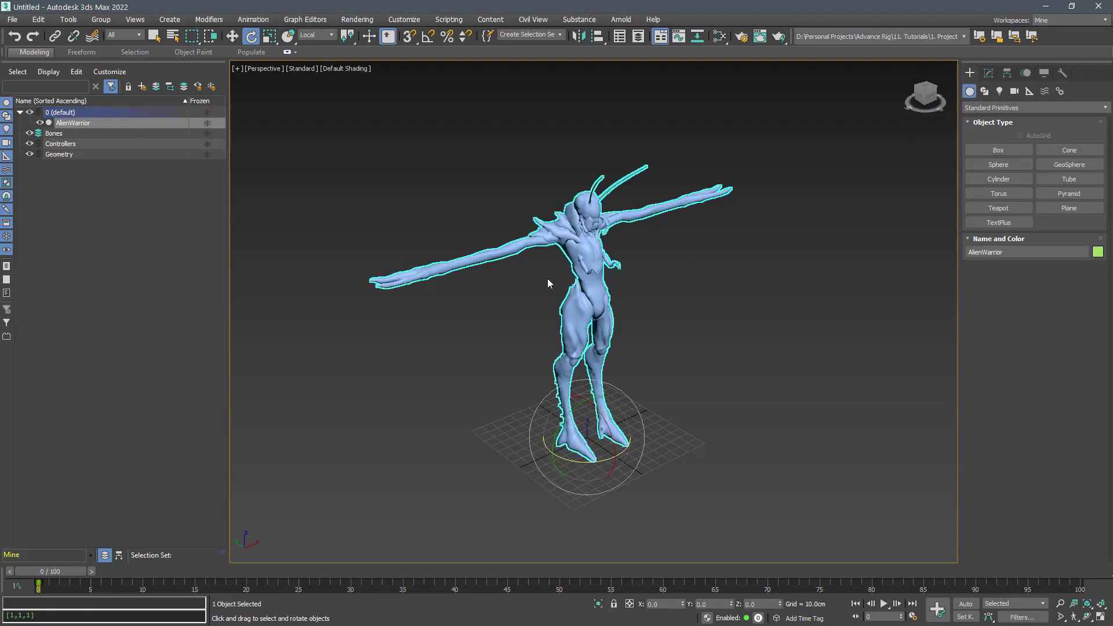
{"action": "left_click_drag", "start_coordinate": [75, 122], "coordinate": [67, 155]}
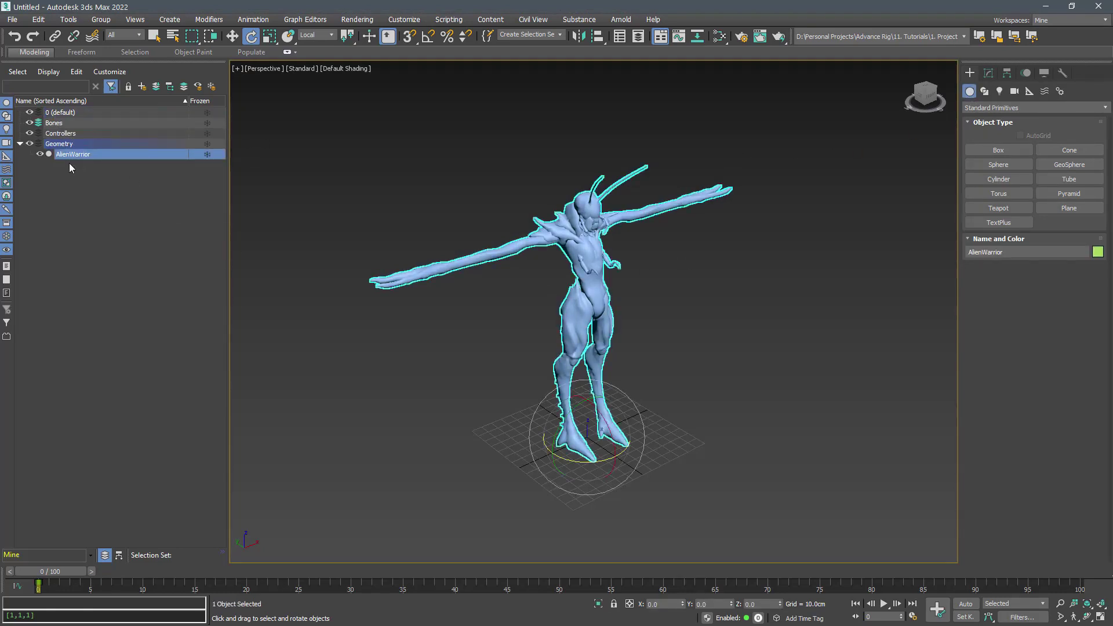
{"action": "key", "text": "ctrl+d"}
{"action": "left_click", "coordinate": [64, 124]}
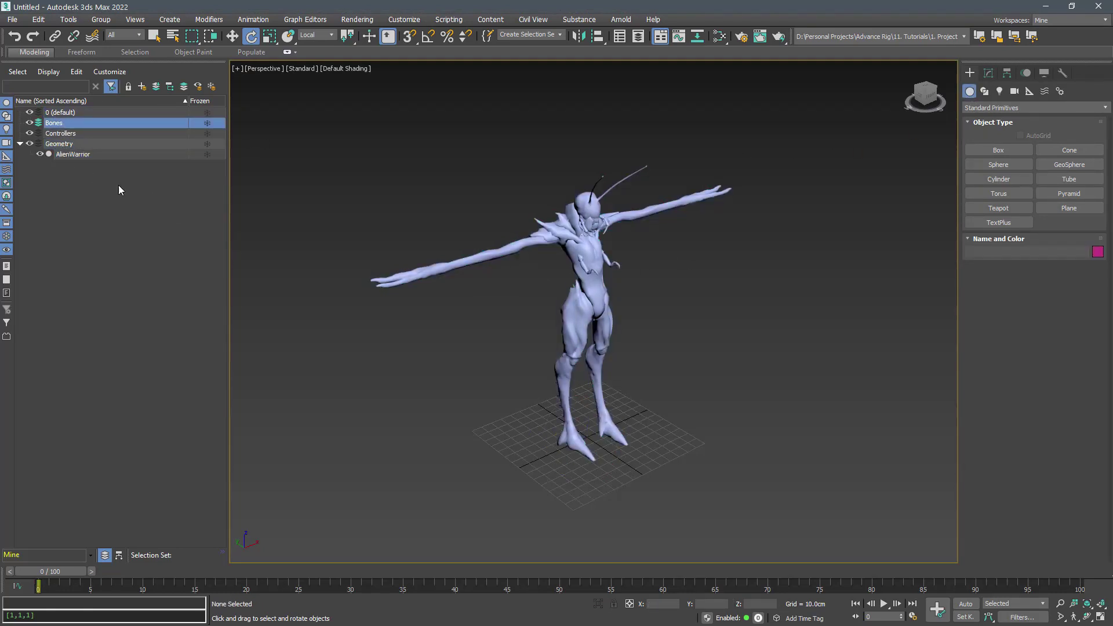
{"action": "left_click", "coordinate": [198, 146]}
{"action": "mouse_move", "coordinate": [649, 309]}
{"action": "middle_mouse_down", "text": "alt"}
{"action": "mouse_move", "coordinate": [603, 295]}
{"action": "mouse_move", "coordinate": [865, 186]}
{"action": "middle_mouse_up", "text": "alt"}
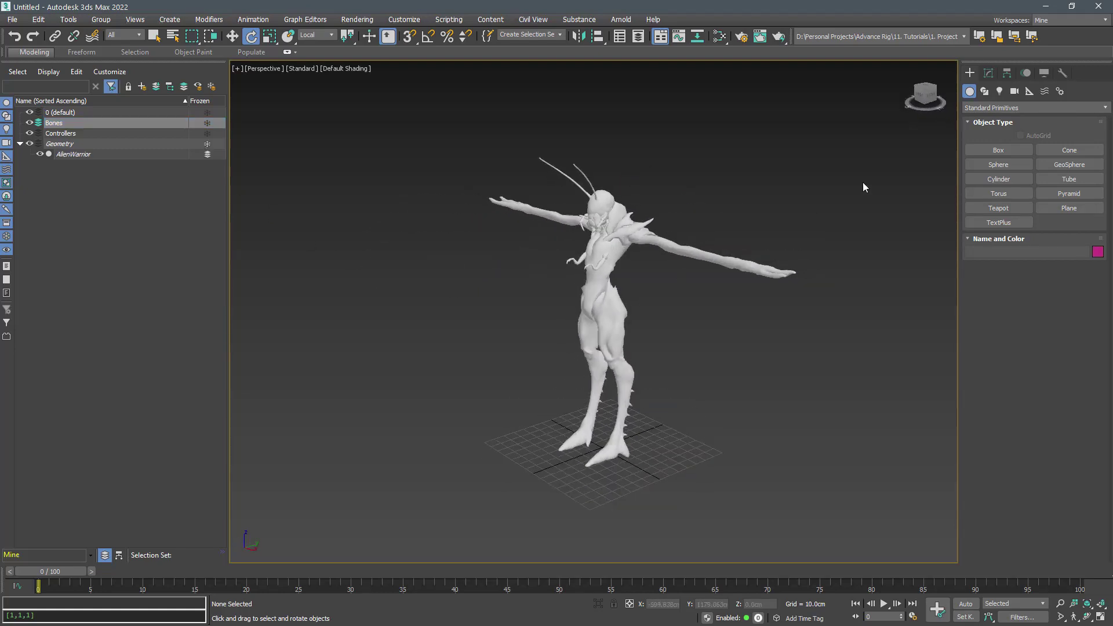
- Switch to a wireframe Right view and start the Bones tool
{"action": "left_click", "coordinate": [934, 101]}
{"action": "left_click", "coordinate": [939, 98]}
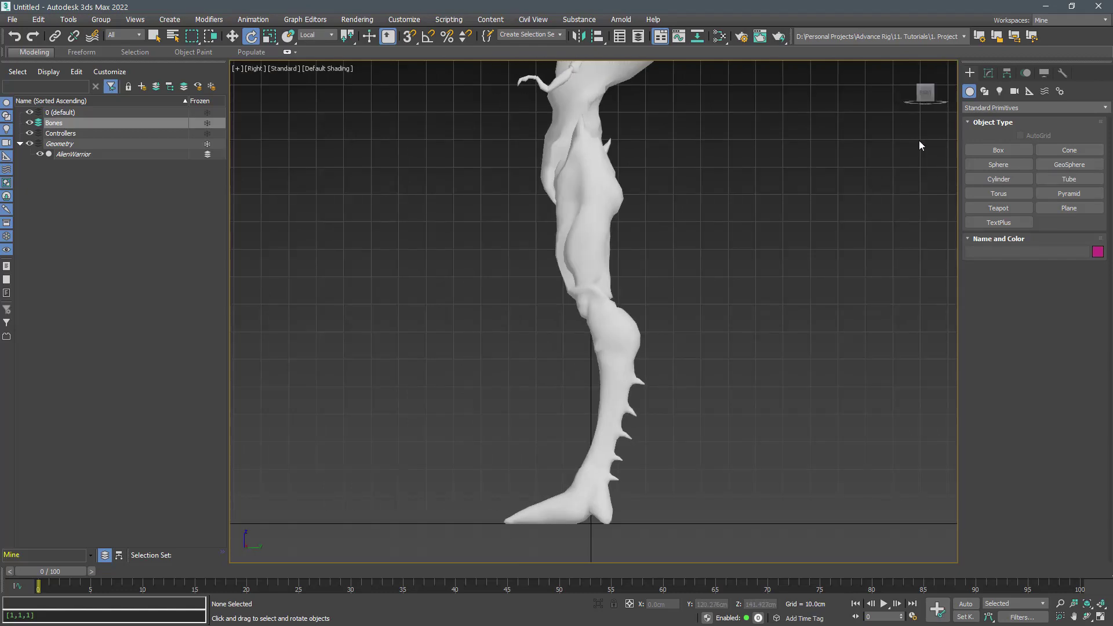
{"action": "key", "text": "F3"}
{"action": "left_click", "coordinate": [1059, 91]}
{"action": "left_click", "coordinate": [998, 150]}
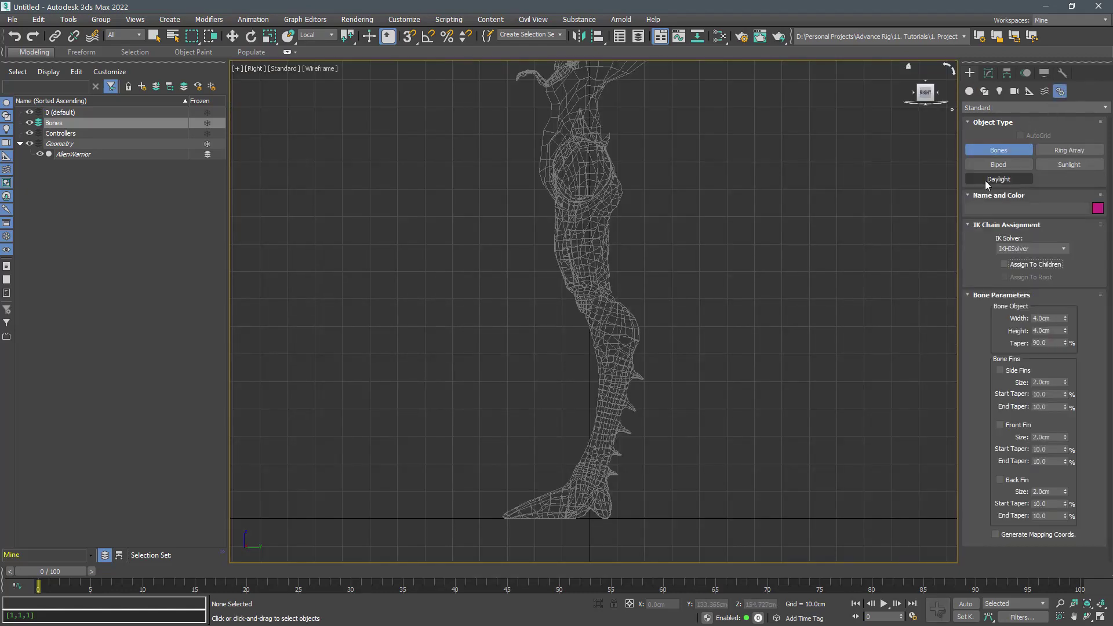
{"action": "middle_click_drag", "start_coordinate": [687, 337], "coordinate": [704, 311]}
{"action": "scroll", "coordinate": [624, 266], "scroll_direction": "up", "scroll_amount": 2}
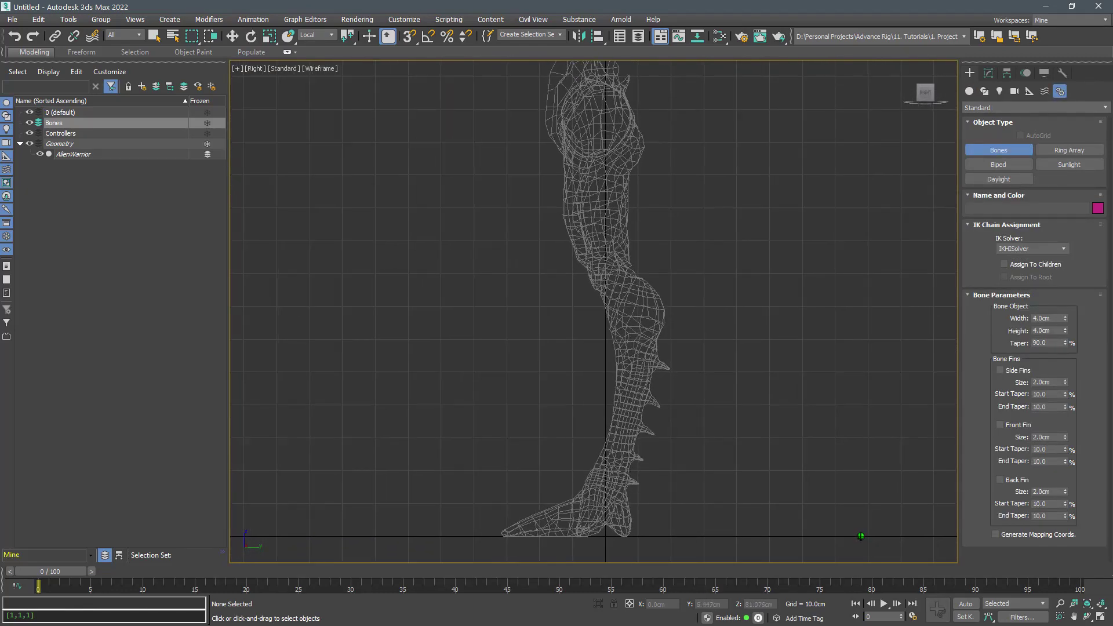
{"action": "scroll", "coordinate": [624, 273], "scroll_direction": "up", "scroll_amount": 1}
- Draw the leg bone chain from hip through knee and ankle to toe tip
{"action": "left_click", "coordinate": [602, 113]}
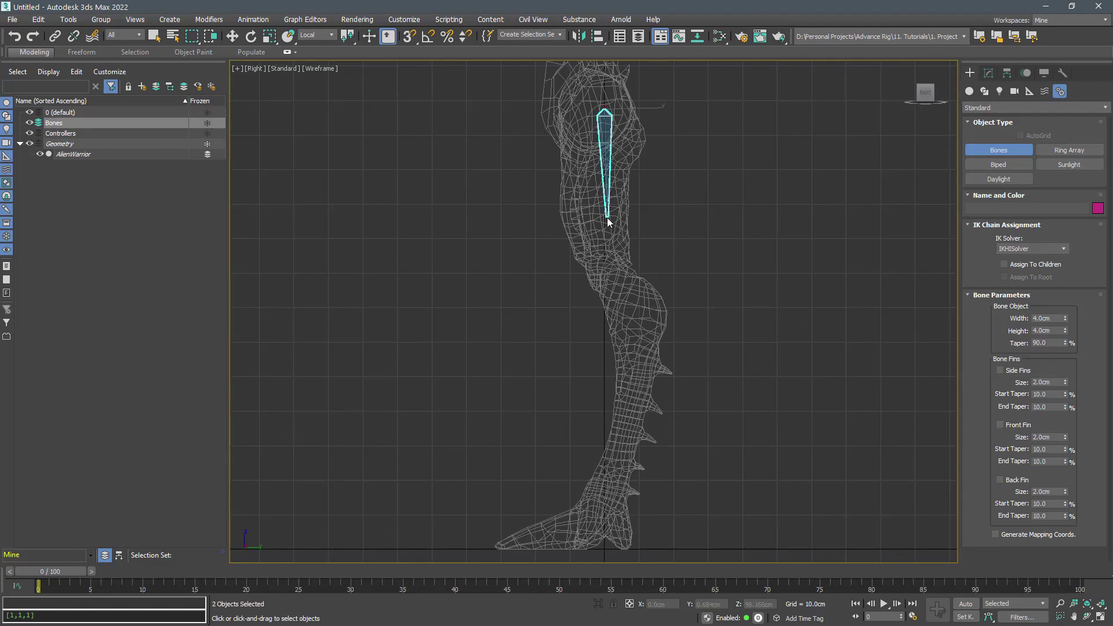
{"action": "left_click", "coordinate": [604, 279]}
{"action": "left_click", "coordinate": [614, 498]}
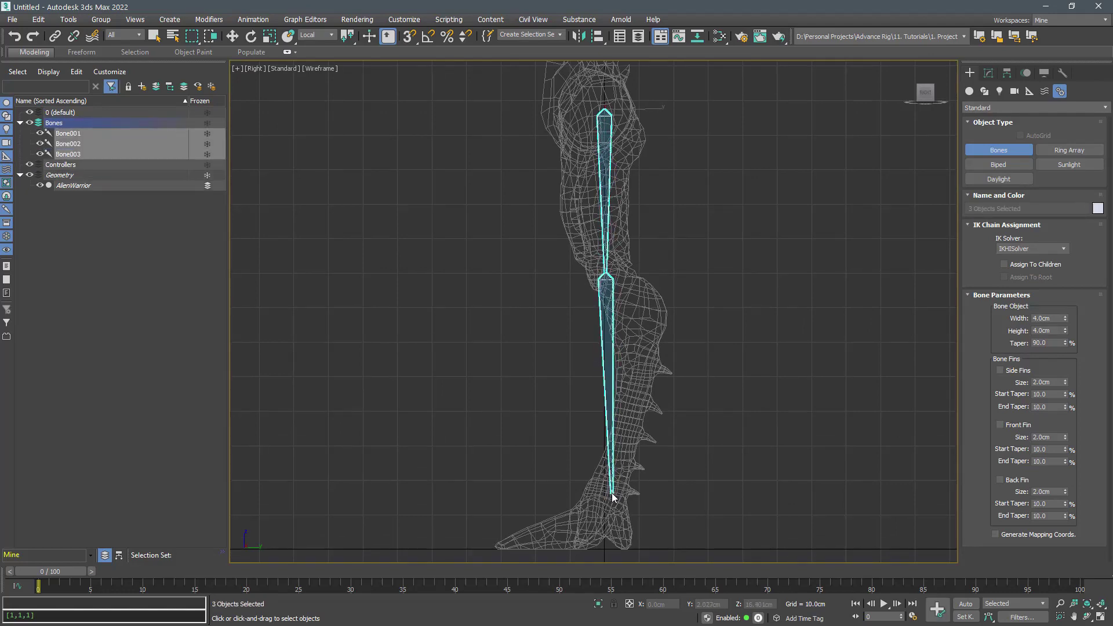
{"action": "left_click", "coordinate": [613, 497]}
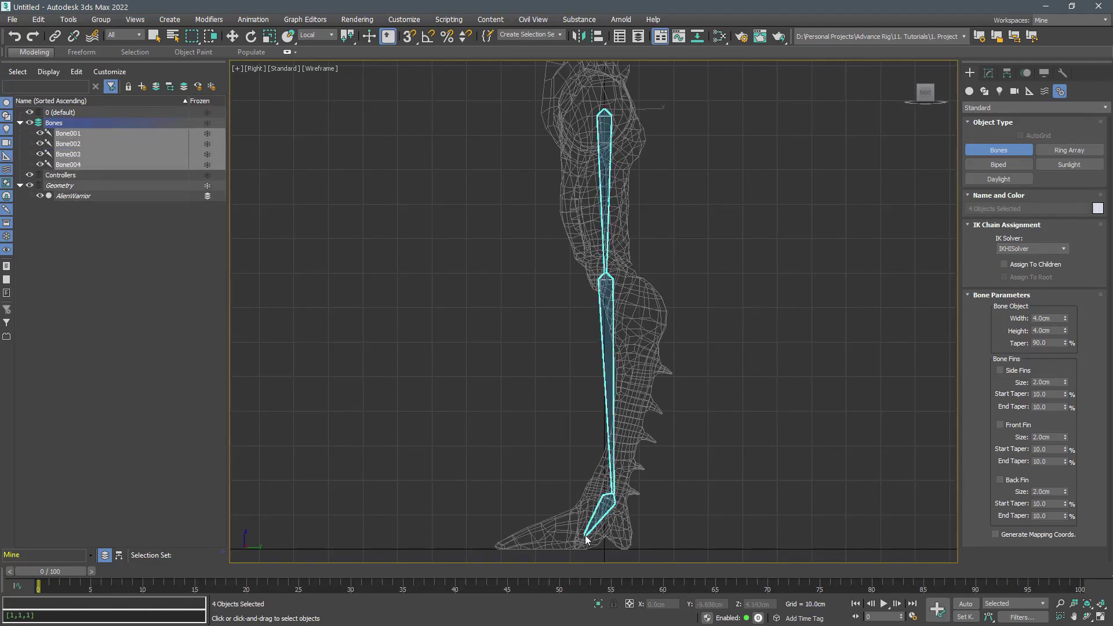
{"action": "left_click", "coordinate": [502, 545]}
{"action": "right_click", "coordinate": [497, 544]}
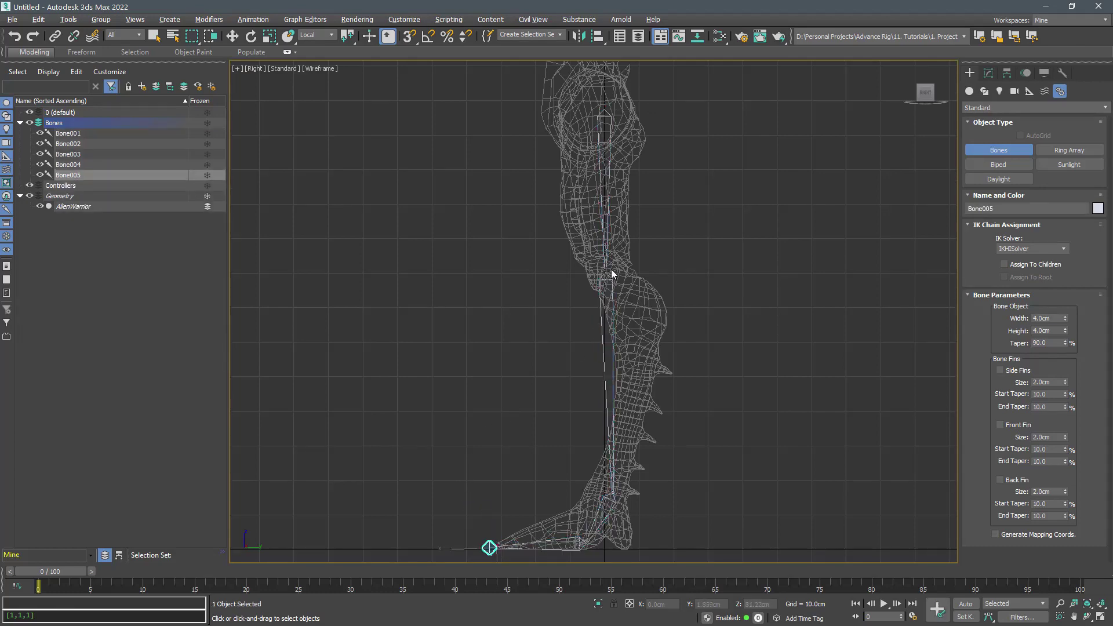
{"action": "scroll", "coordinate": [603, 260], "scroll_direction": "up", "scroll_amount": 5}
{"action": "scroll", "coordinate": [629, 219], "scroll_direction": "up", "scroll_amount": 3}
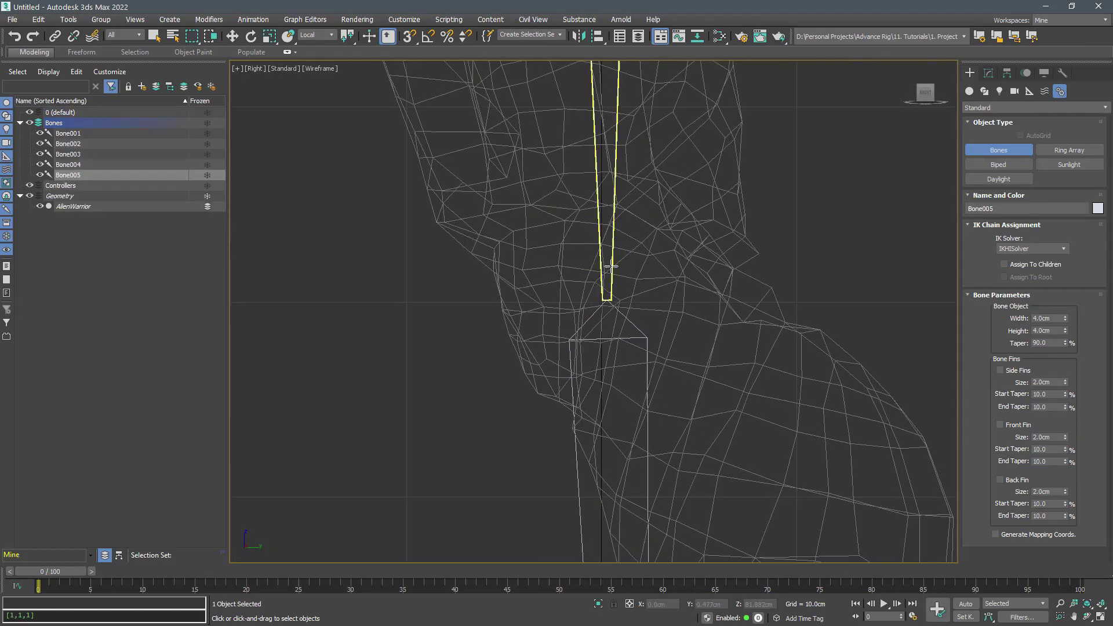
- Add a short kneecap bone in front of the knee
{"action": "left_click", "coordinate": [607, 301]}
{"action": "left_click", "coordinate": [506, 329]}
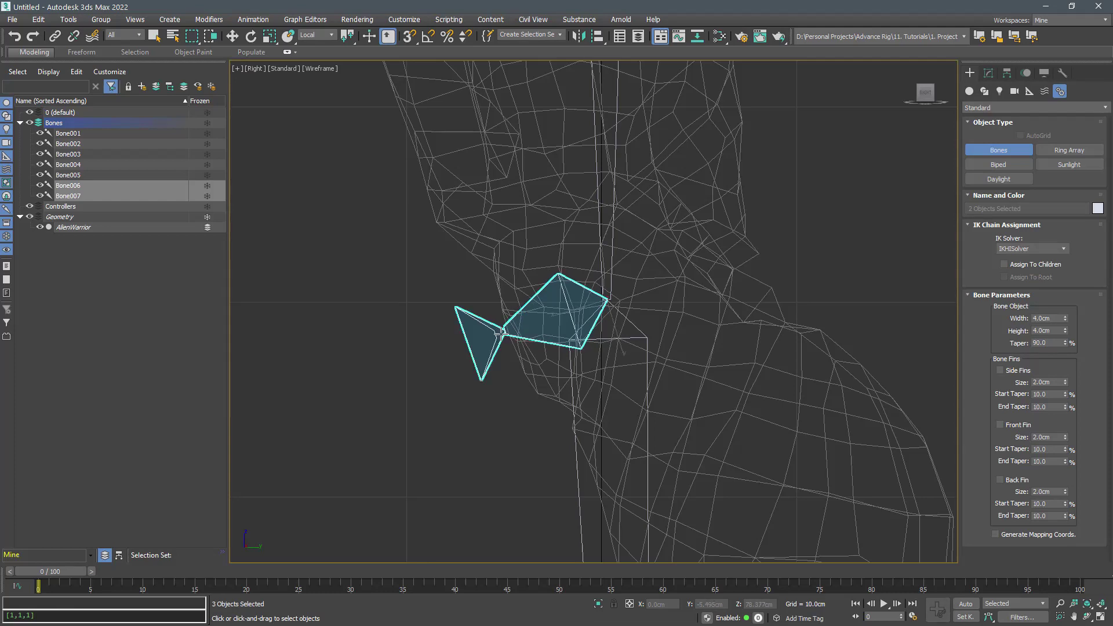
{"action": "right_click", "coordinate": [426, 357]}
{"action": "key", "text": "e"}
{"action": "left_click", "coordinate": [461, 435]}
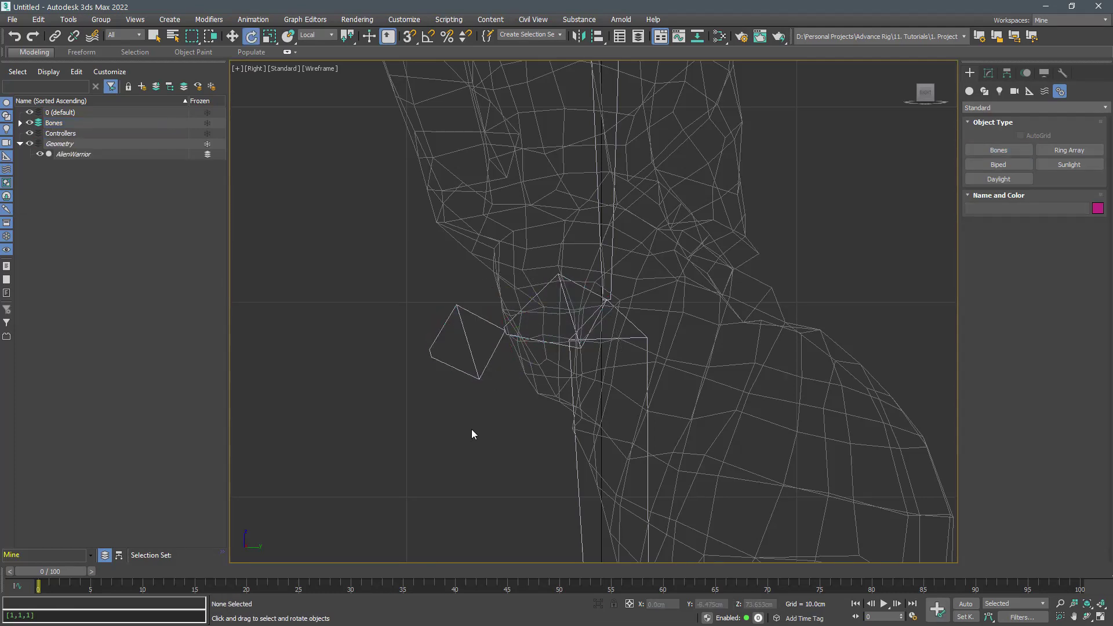
{"action": "scroll", "coordinate": [649, 265], "scroll_direction": "up", "scroll_amount": 3}
- Move thigh bone Bone001 to centre it inside the leg
{"action": "key", "text": "z"}
{"action": "mouse_move", "coordinate": [648, 249]}
{"action": "middle_mouse_down", "text": "alt"}
{"action": "mouse_move", "coordinate": [634, 266]}
{"action": "mouse_move", "coordinate": [668, 277]}
{"action": "middle_mouse_up", "text": "alt"}
{"action": "left_click", "coordinate": [600, 317]}
{"action": "key", "text": "w"}
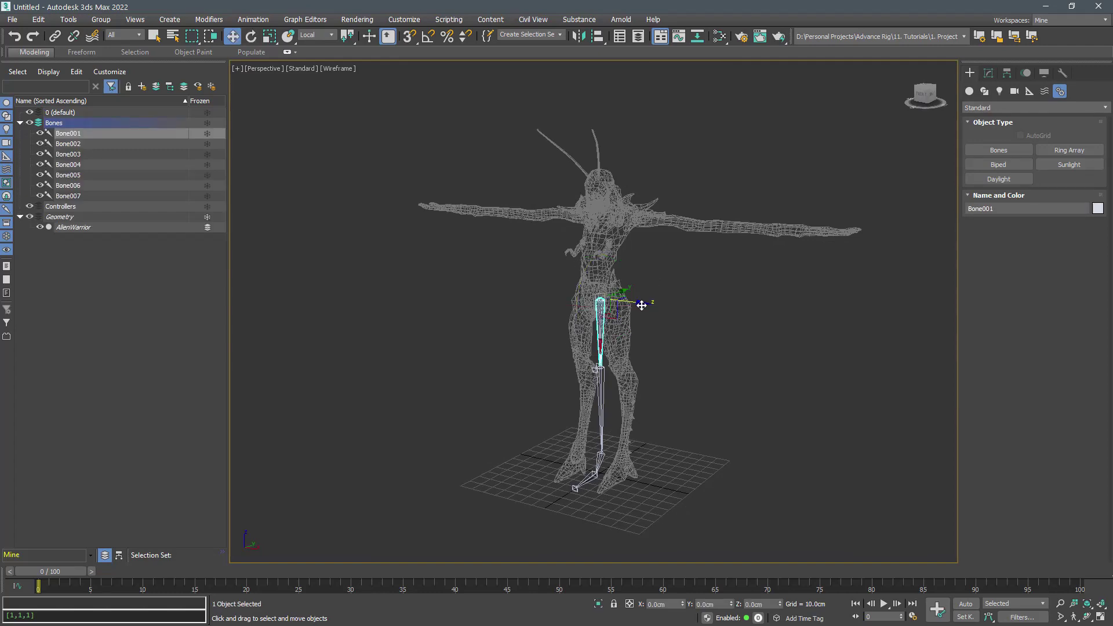
{"action": "key", "text": "f"}
{"action": "left_click_drag", "start_coordinate": [593, 176], "coordinate": [599, 176]}
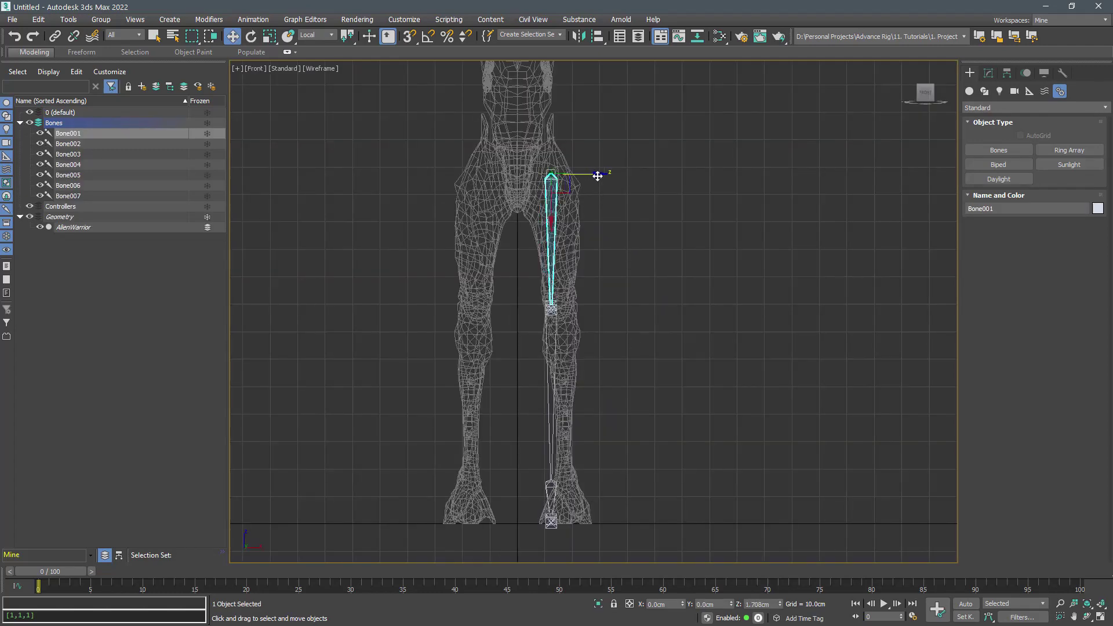
- Keep Bone001 upright in Local rotation, then orbit around the leg
{"action": "key", "text": "e"}
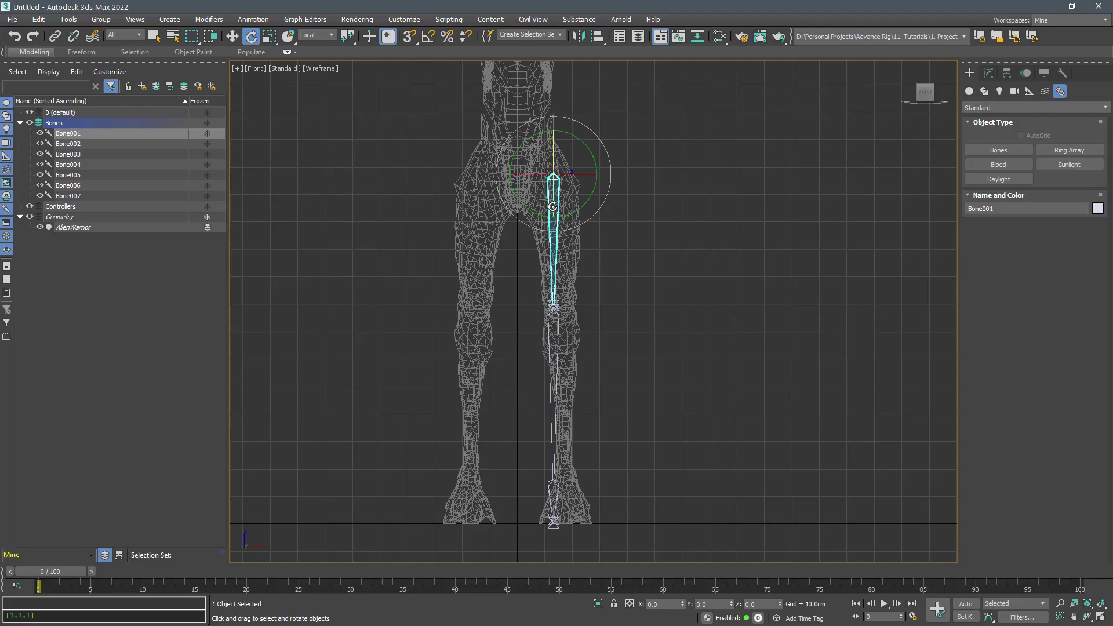
{"action": "left_click", "coordinate": [323, 37]}
{"action": "left_click", "coordinate": [314, 82]}
{"action": "left_click_drag", "start_coordinate": [732, 606], "coordinate": [733, 609]}
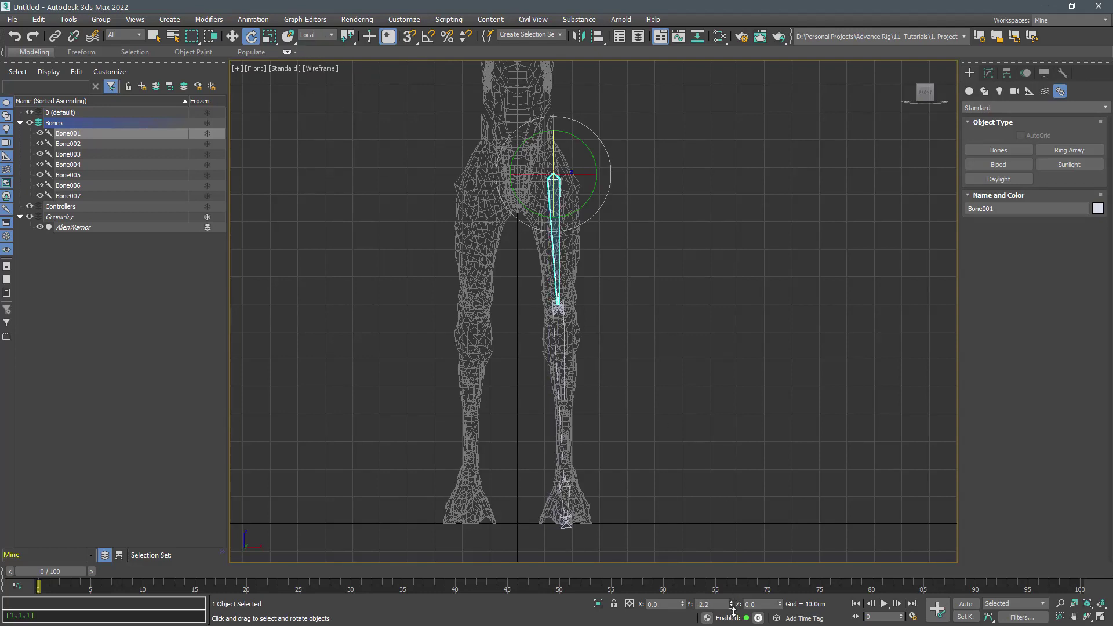
{"action": "right_click", "coordinate": [733, 608]}
{"action": "key", "text": "p"}
{"action": "mouse_move", "coordinate": [709, 265]}
{"action": "middle_mouse_down", "text": "alt"}
{"action": "mouse_move", "coordinate": [683, 292]}
{"action": "mouse_move", "coordinate": [648, 297]}
{"action": "mouse_move", "coordinate": [658, 303]}
{"action": "middle_mouse_up", "text": "alt"}
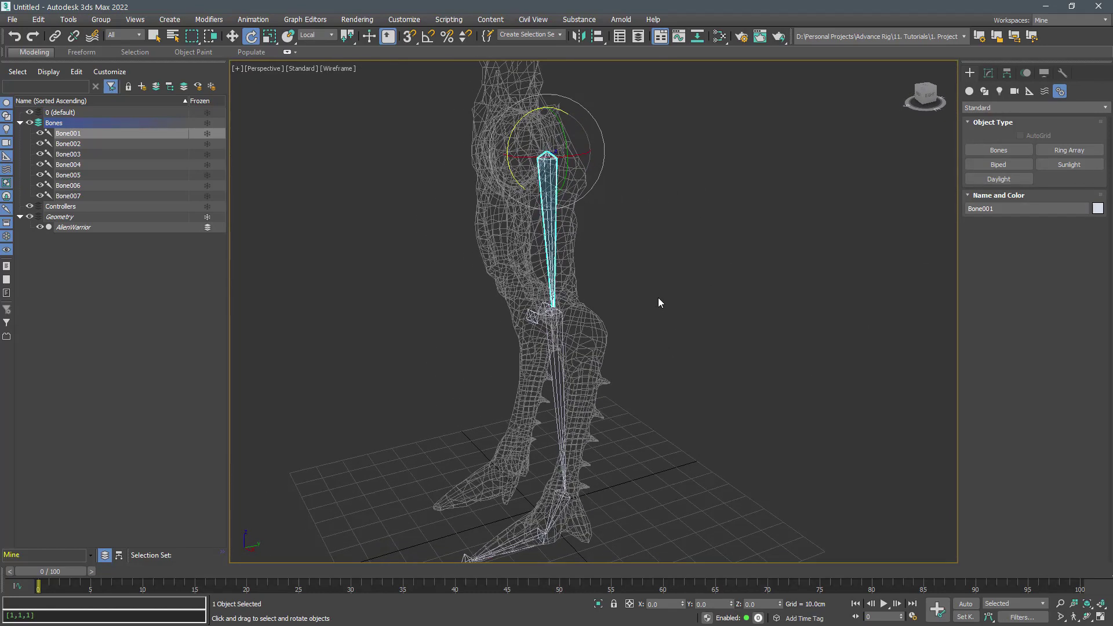
- Rename the first leg bones to thigh, Knee and Ankle
{"action": "double_click", "coordinate": [68, 144]}
{"action": "type", "text": "Knee"}
{"action": "type", "text": "thigh"}
{"action": "key", "text": "Return"}
{"action": "double_click", "coordinate": [68, 154]}
{"action": "type", "text": "Ankle"}
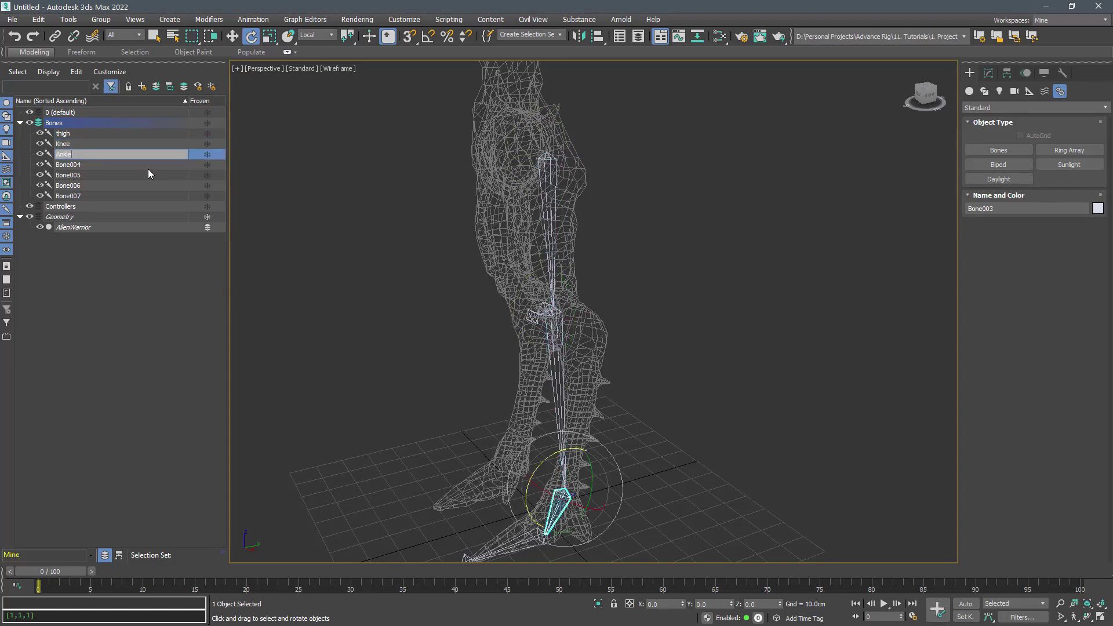
{"action": "key", "text": "Return"}
{"action": "double_click", "coordinate": [148, 165]}
{"action": "type", "text": "Toe"}
- Rename the remaining bones to Toe, Kneecap and Kneecap-Nub
{"action": "key", "text": "Return"}
{"action": "double_click", "coordinate": [139, 185]}
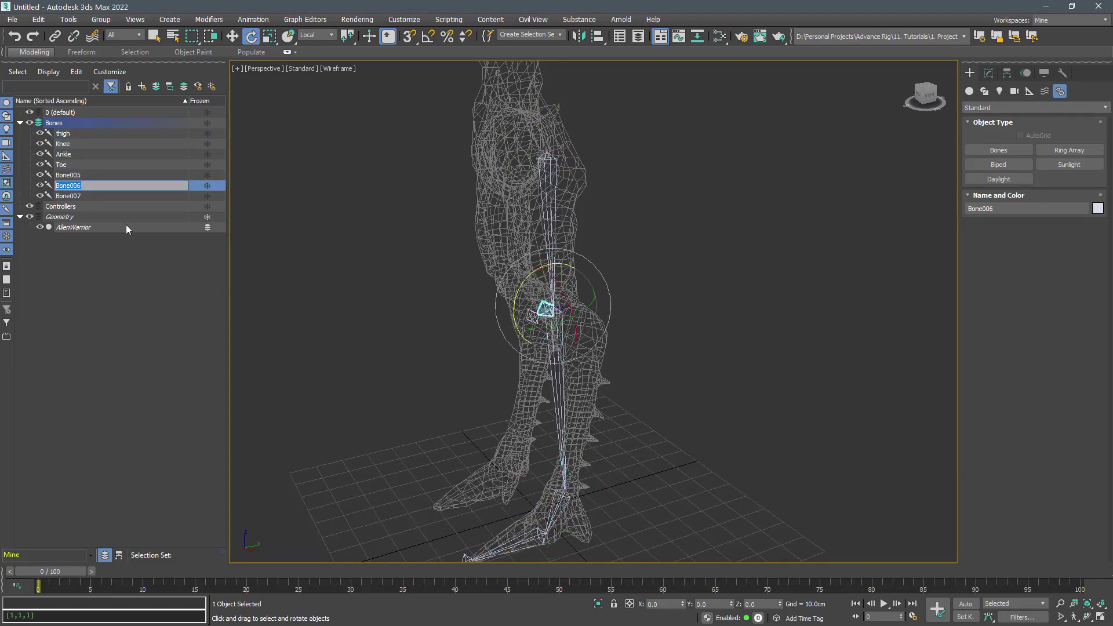
{"action": "type", "text": "Kneecap"}
{"action": "key", "text": "Return"}
{"action": "double_click", "coordinate": [90, 196]}
{"action": "type", "text": "Kneecap-Nub"}
{"action": "key", "text": "Return"}
{"action": "left_click", "coordinate": [120, 173]}
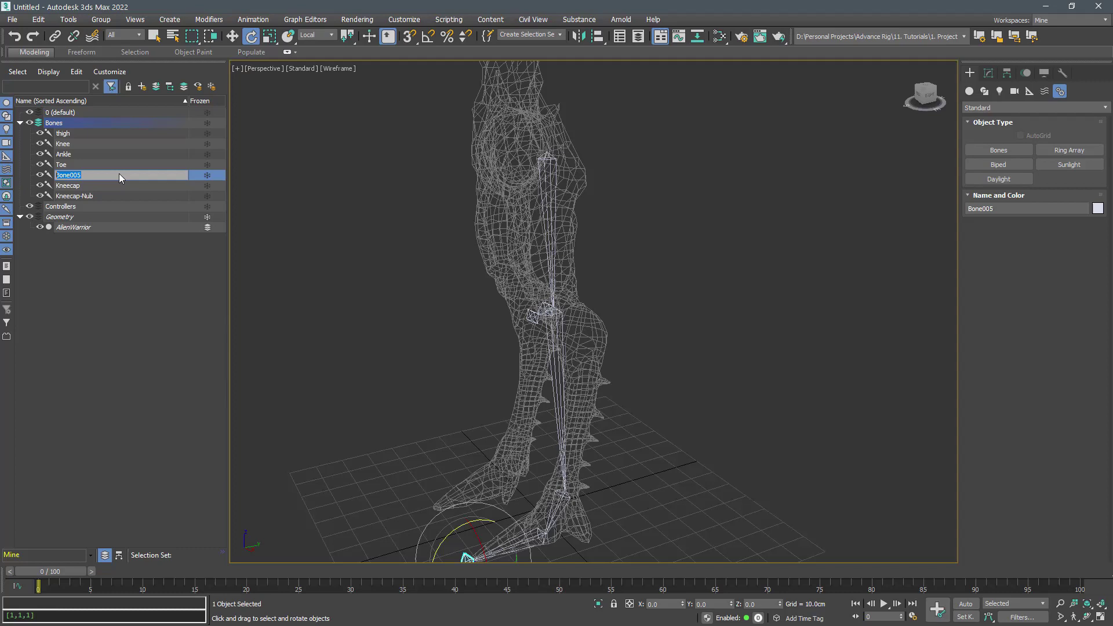
{"action": "type", "text": "Toe-Nub"}
{"action": "left_click", "coordinate": [308, 272]}
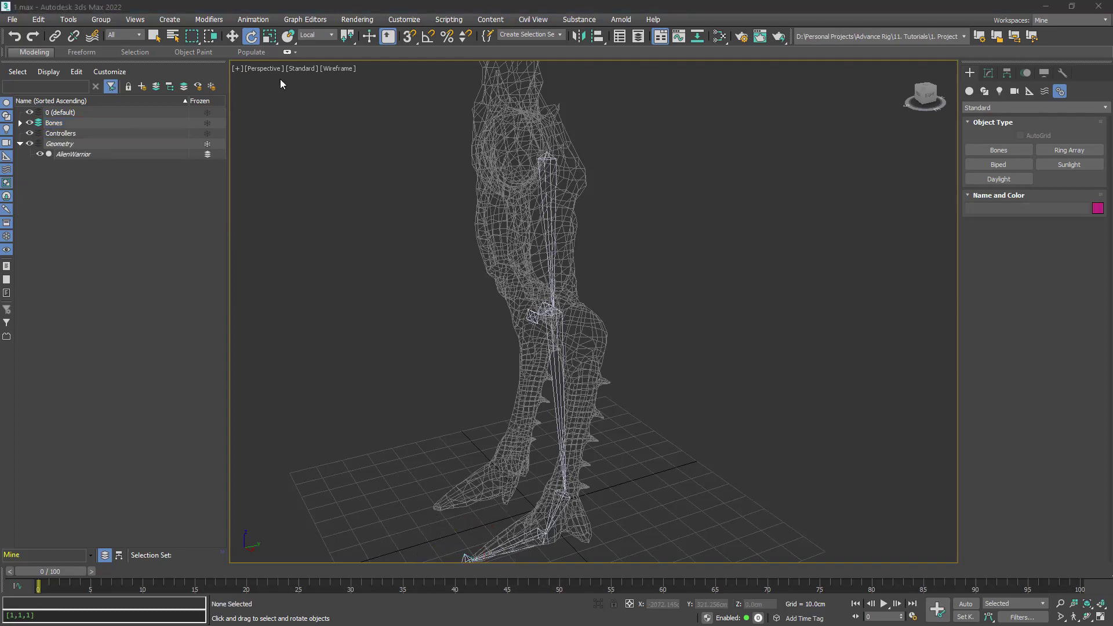
- Open Bone Tools beside the viewport, enable Bone Edit Mode, and move in Local coordinates
{"action": "left_click", "coordinate": [258, 22]}
{"action": "left_click", "coordinate": [272, 298]}
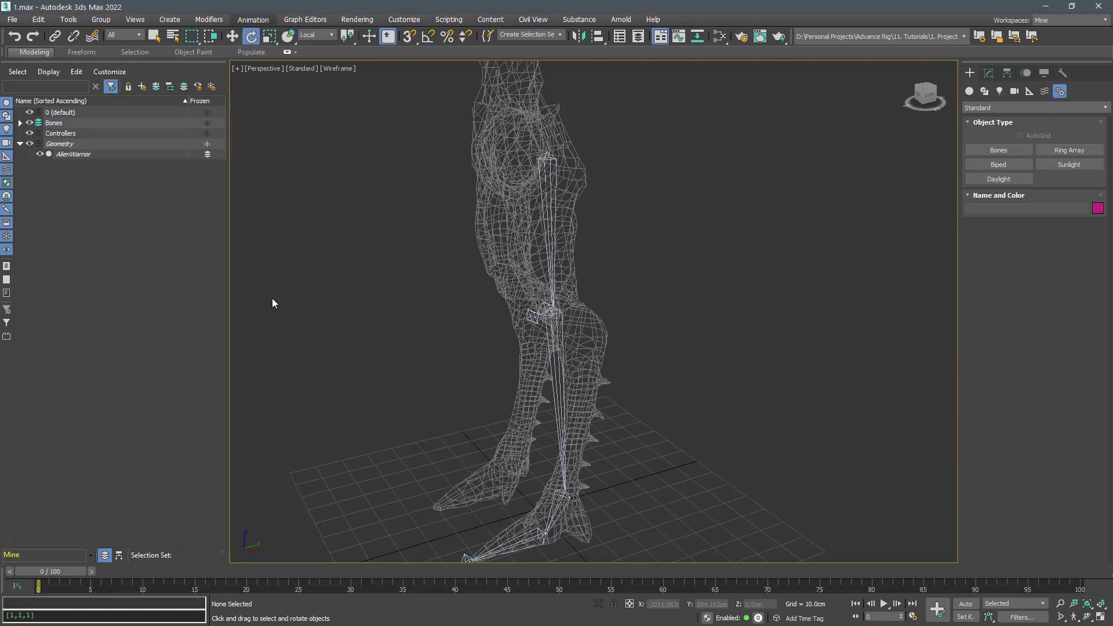
{"action": "left_click_drag", "start_coordinate": [102, 117], "coordinate": [282, 220]}
{"action": "left_click", "coordinate": [267, 233]}
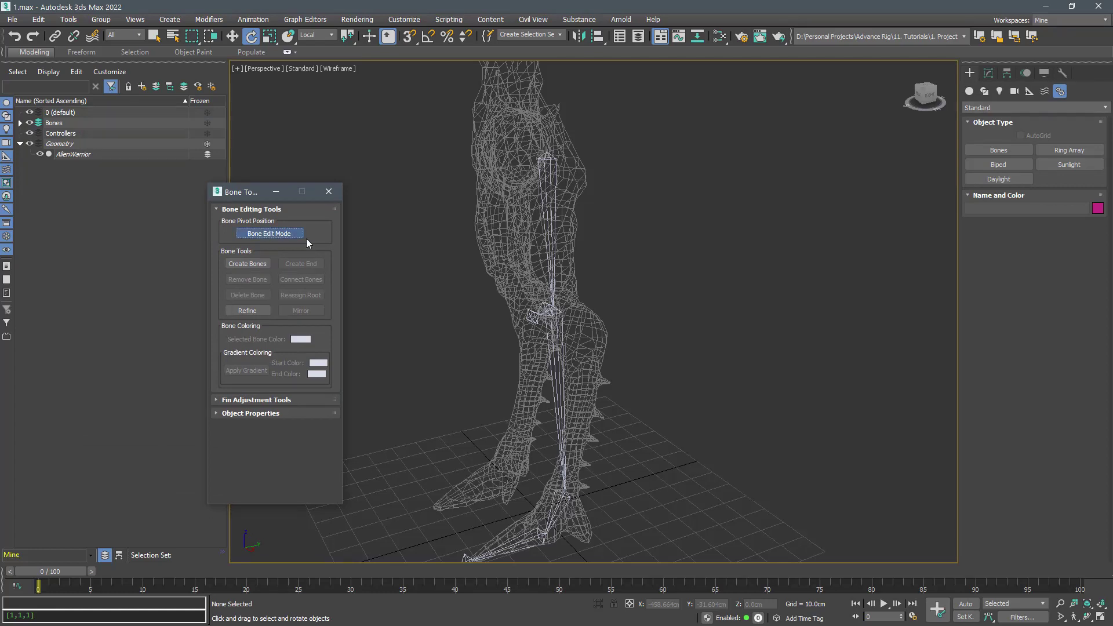
{"action": "key", "text": "w"}
{"action": "left_click", "coordinate": [321, 38]}
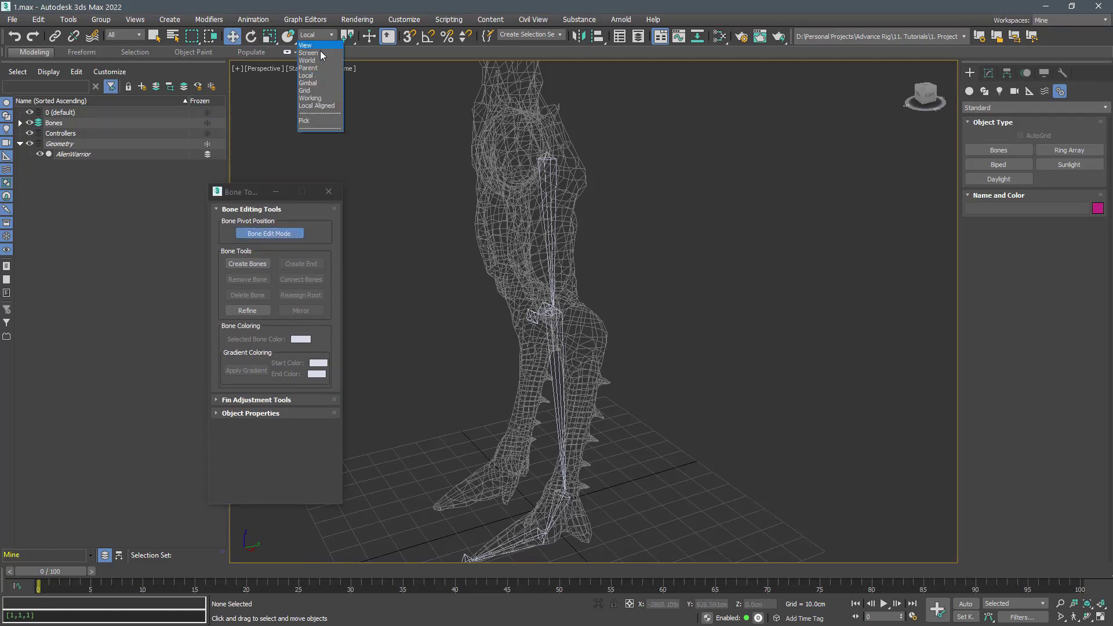
{"action": "left_click", "coordinate": [315, 76]}
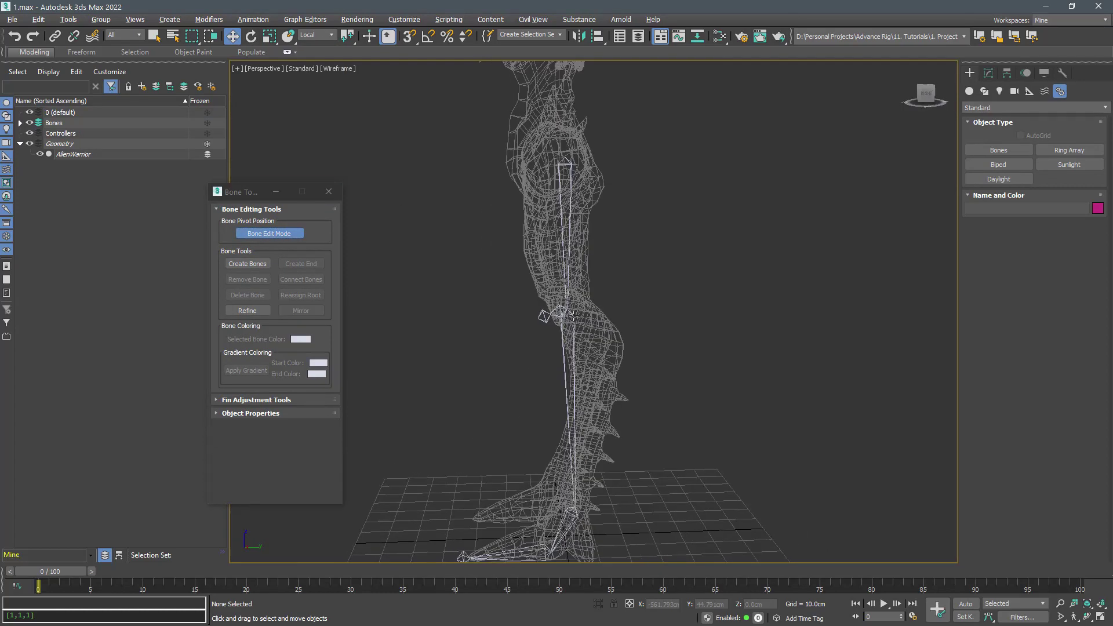
- Inspect the Toe and Ankle bones, then select all seven leg bones
{"action": "middle_click_drag", "start_coordinate": [597, 312], "coordinate": [635, 148]}
{"action": "left_click", "coordinate": [554, 355]}
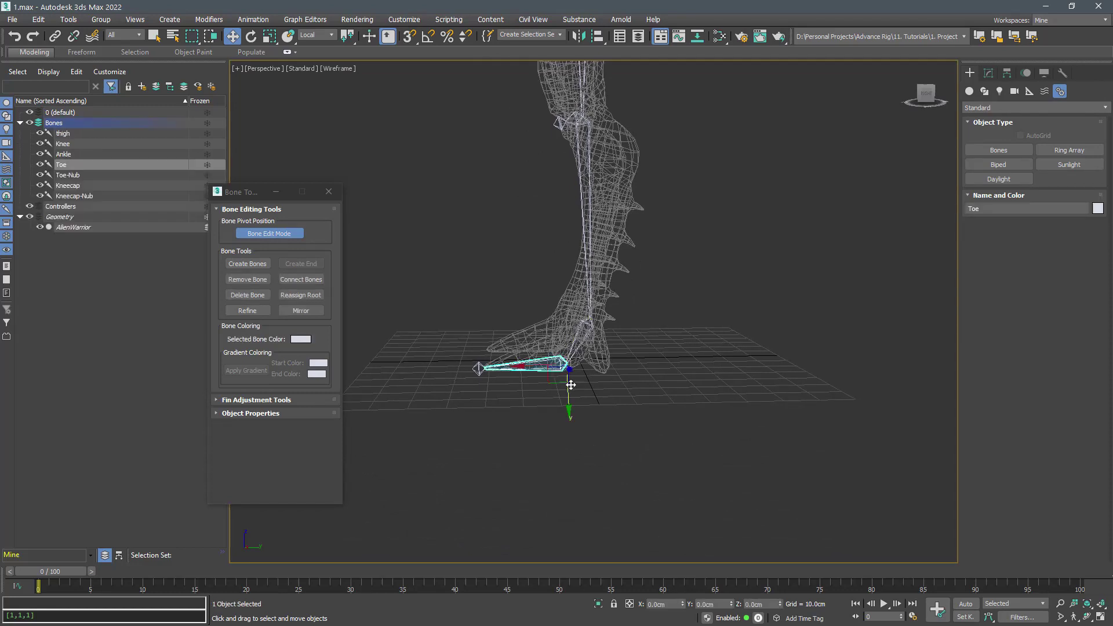
{"action": "mouse_move", "coordinate": [564, 369]}
{"action": "middle_mouse_down", "text": "alt"}
{"action": "mouse_move", "coordinate": [572, 350]}
{"action": "mouse_move", "coordinate": [539, 352]}
{"action": "mouse_move", "coordinate": [592, 296]}
{"action": "middle_mouse_up", "text": "alt"}
{"action": "scroll", "coordinate": [571, 350], "scroll_direction": "up", "scroll_amount": 5}
{"action": "left_click", "coordinate": [609, 279]}
{"action": "mouse_move", "coordinate": [654, 204]}
{"action": "middle_mouse_down"}
{"action": "mouse_move", "coordinate": [601, 409]}
{"action": "mouse_move", "coordinate": [604, 199]}
{"action": "middle_mouse_up"}
{"action": "mouse_move", "coordinate": [609, 301]}
{"action": "middle_mouse_down", "text": "alt"}
{"action": "mouse_move", "coordinate": [653, 349]}
{"action": "mouse_move", "coordinate": [636, 366]}
{"action": "mouse_move", "coordinate": [651, 394]}
{"action": "middle_mouse_up", "text": "alt"}
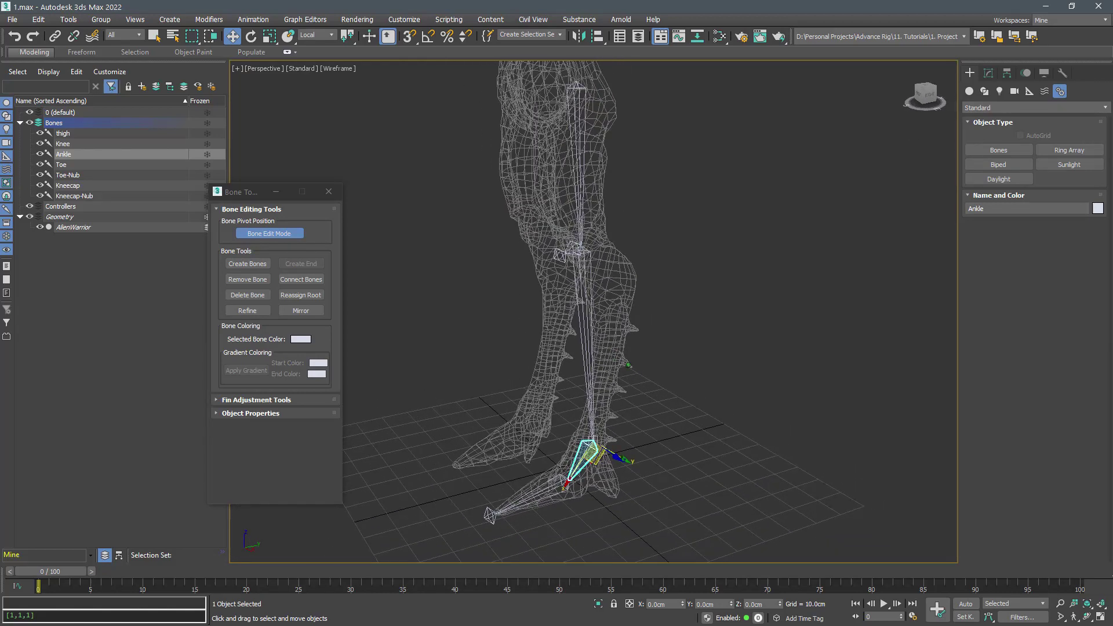
{"action": "left_click", "coordinate": [650, 394]}
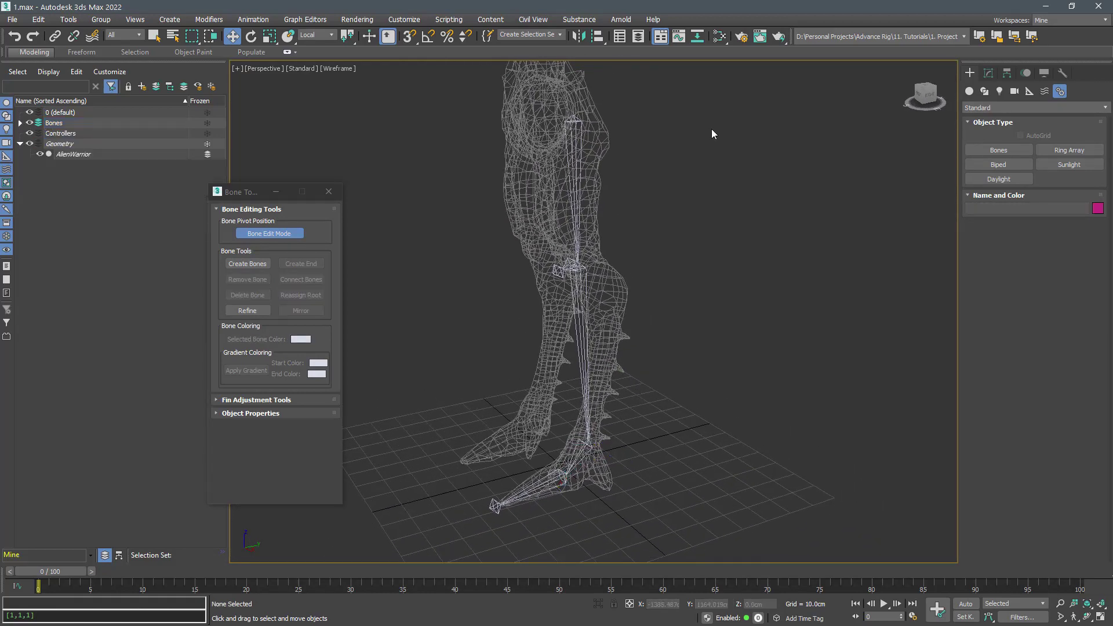
{"action": "left_click_drag", "start_coordinate": [711, 134], "coordinate": [379, 520]}
{"action": "left_click", "coordinate": [250, 413]}
{"action": "scroll", "coordinate": [296, 418], "scroll_direction": "down", "scroll_amount": 2}
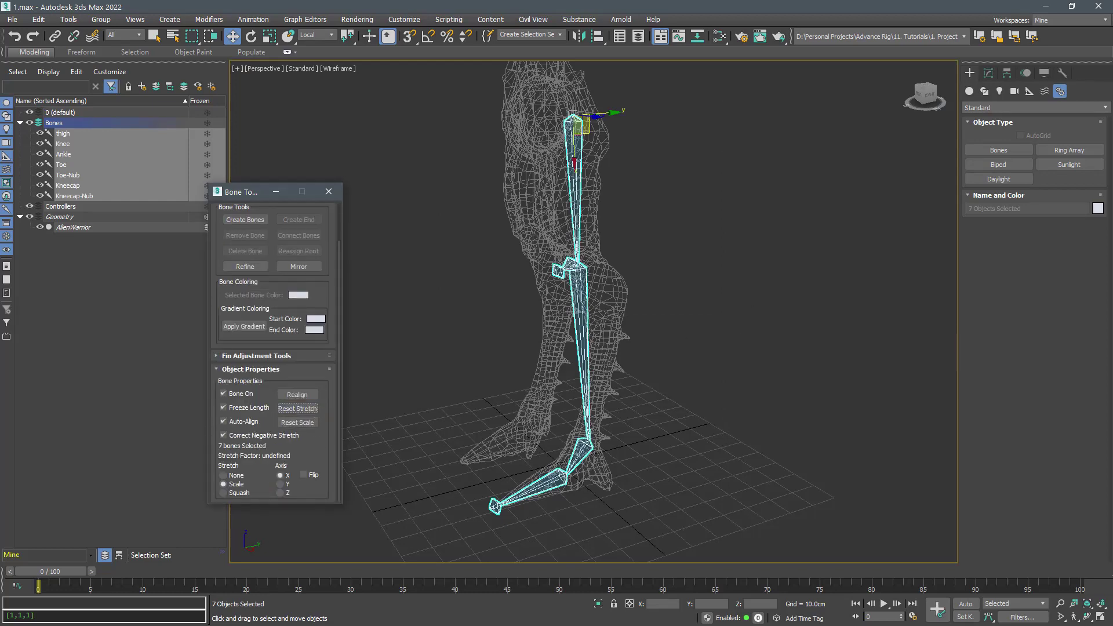
- Mirror the seven selected leg bones across the X axis in Bone Tools
{"action": "left_click_drag", "start_coordinate": [717, 97], "coordinate": [463, 540]}
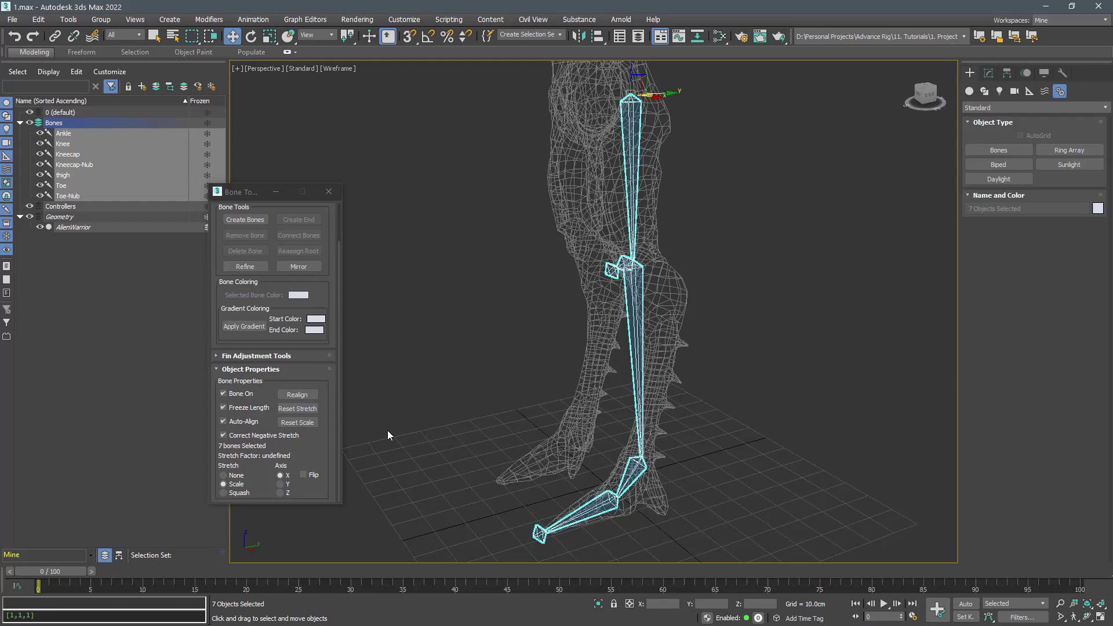
{"action": "left_click", "coordinate": [312, 268]}
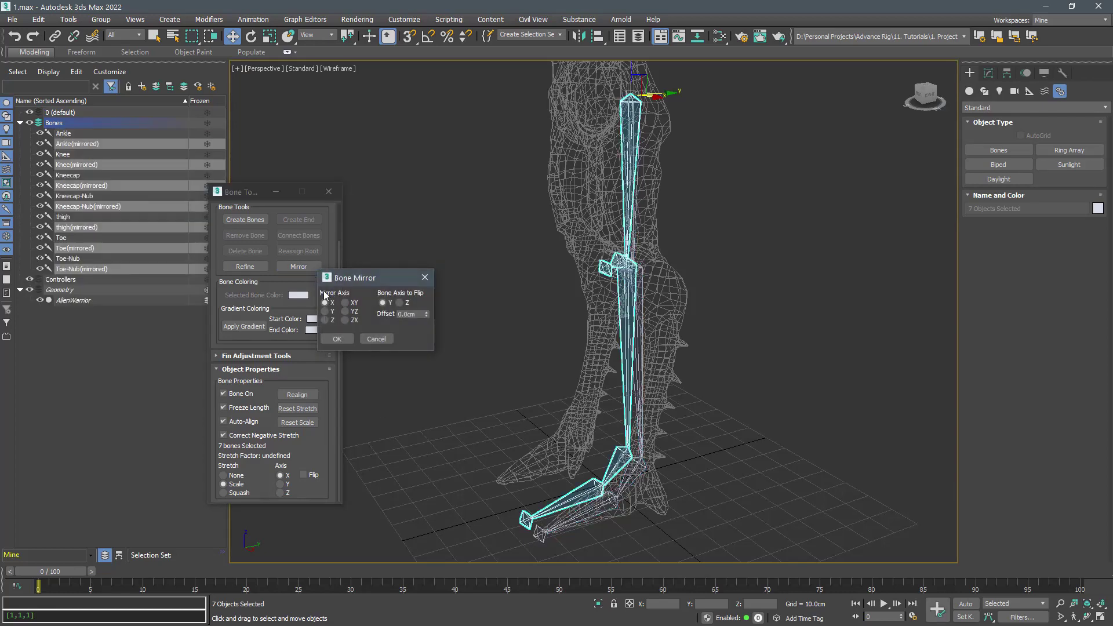
{"action": "left_click", "coordinate": [339, 339]}
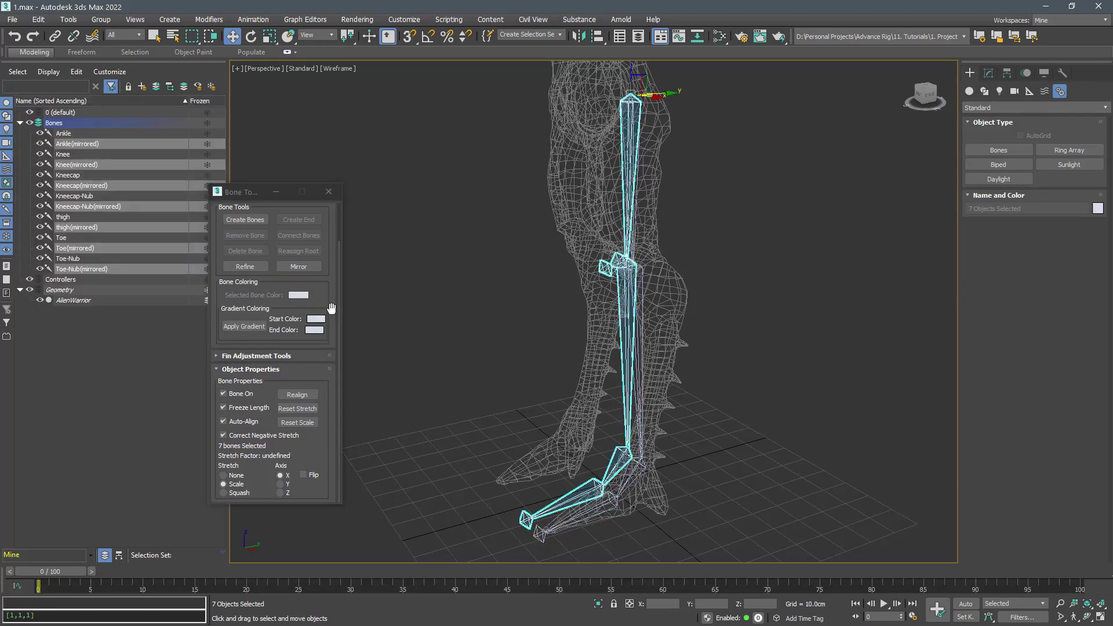
{"action": "scroll", "coordinate": [326, 250], "scroll_direction": "up", "scroll_amount": 2}
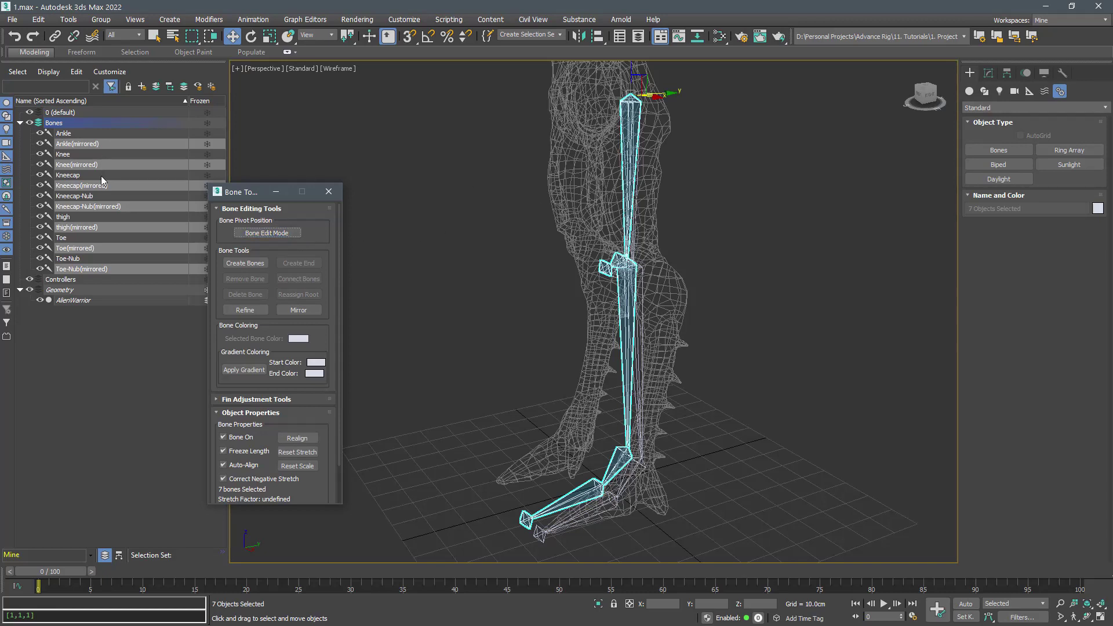
- Move thigh(mirrored) across to the opposite leg
{"action": "left_click", "coordinate": [88, 227]}
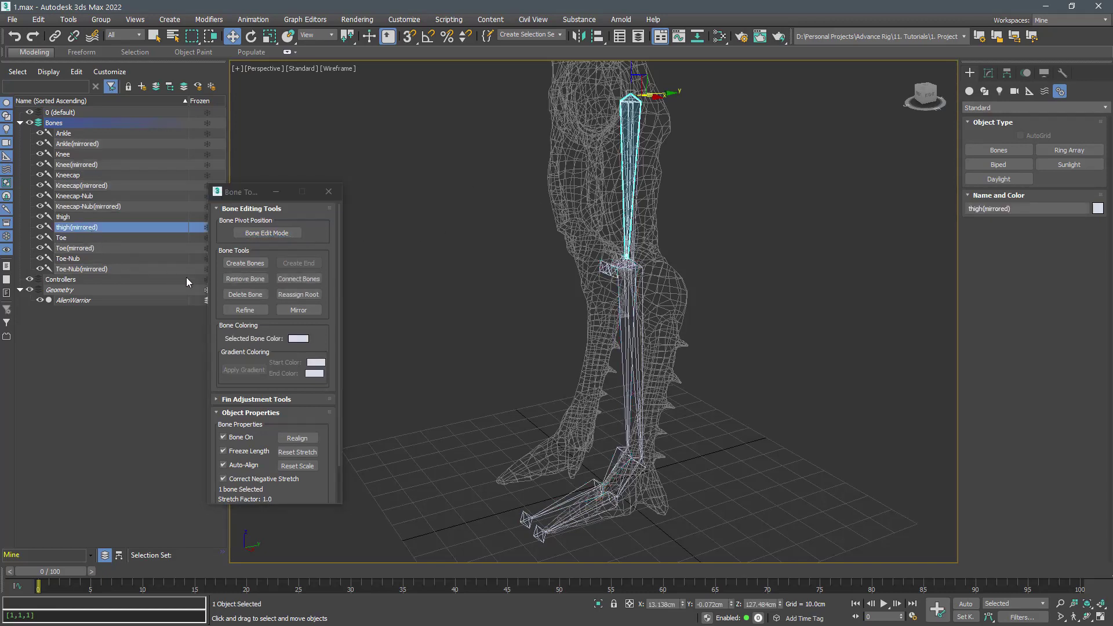
{"action": "left_click", "coordinate": [659, 604]}
{"action": "type", "text": "-13.138"}
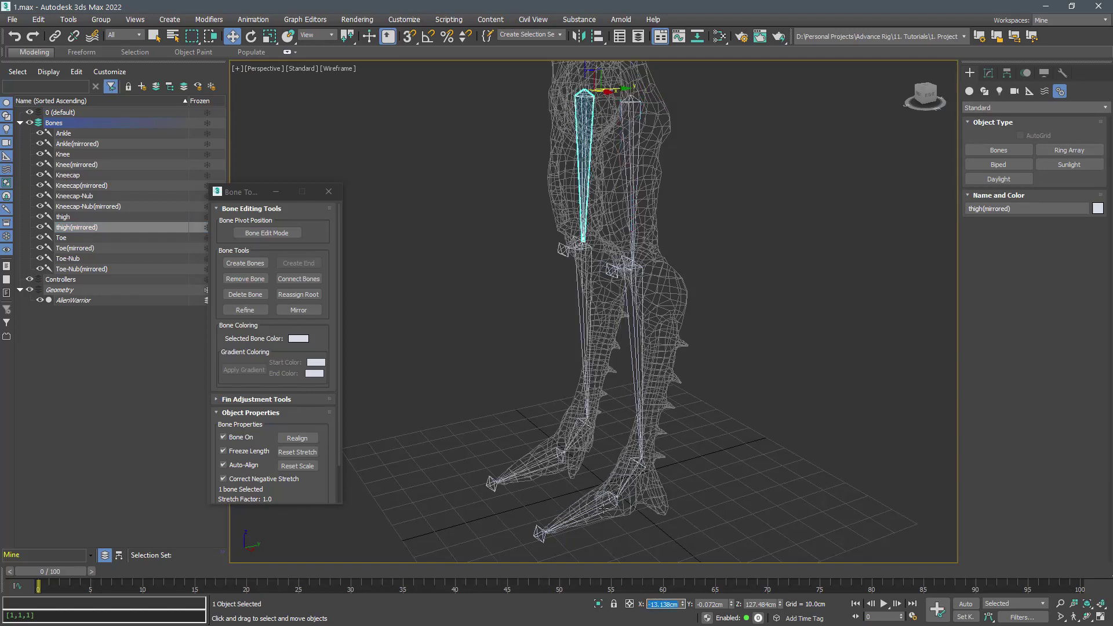
{"action": "middle_click_drag", "start_coordinate": [633, 408], "coordinate": [602, 436], "text": "alt"}
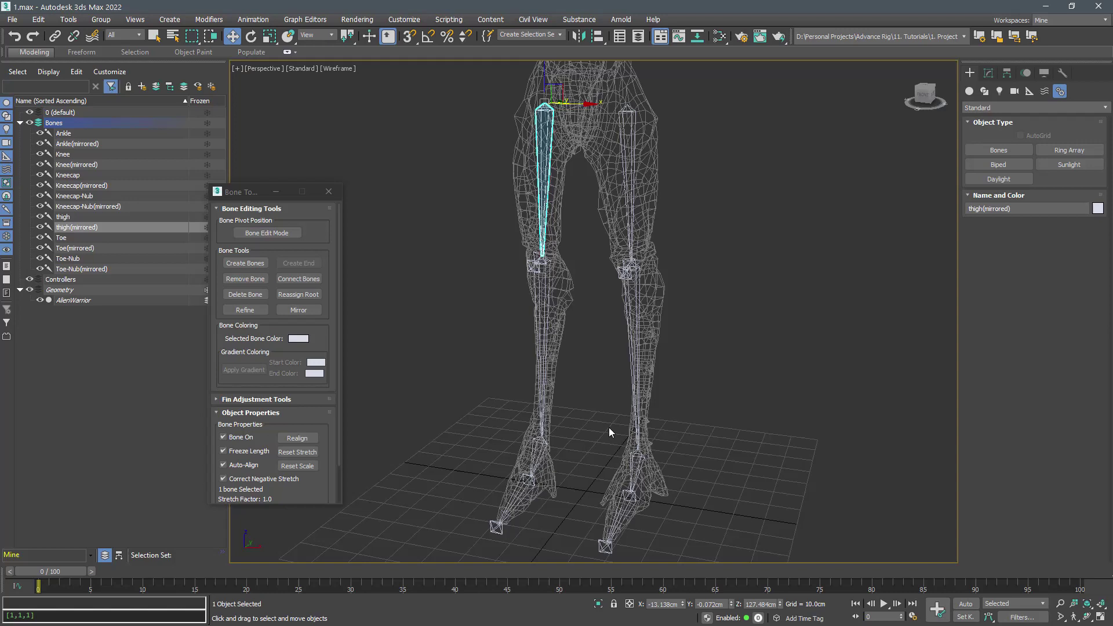
- Rotate both thighs in Local coordinates until they stand vertical inside the legs
{"action": "left_click", "coordinate": [634, 118], "text": "ctrl"}
{"action": "key", "text": "e"}
{"action": "left_click", "coordinate": [317, 35]}
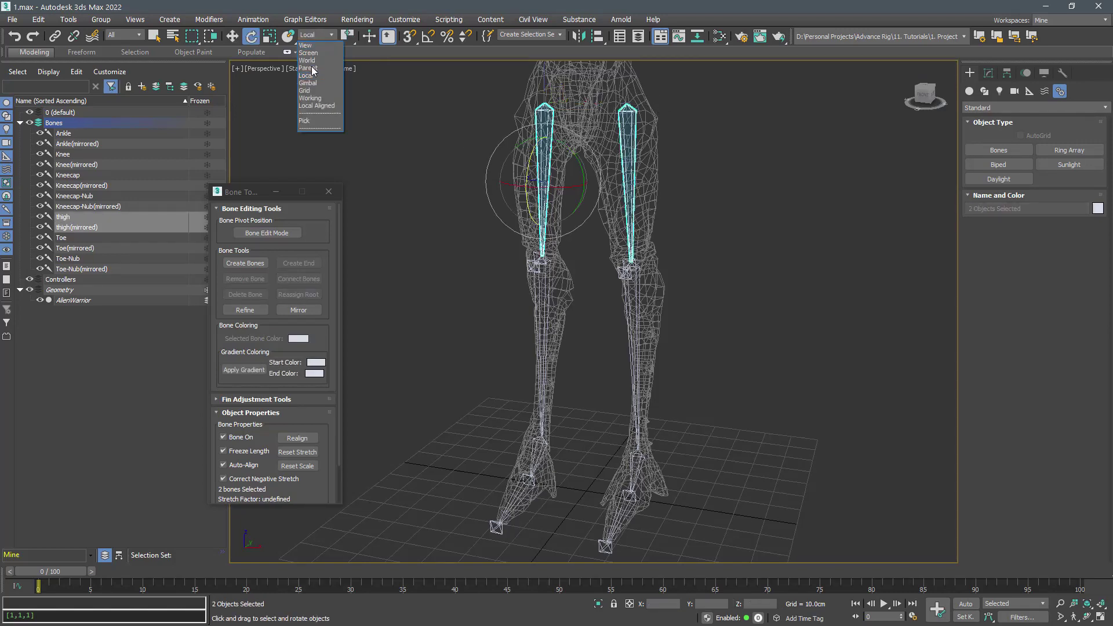
{"action": "left_click", "coordinate": [309, 75]}
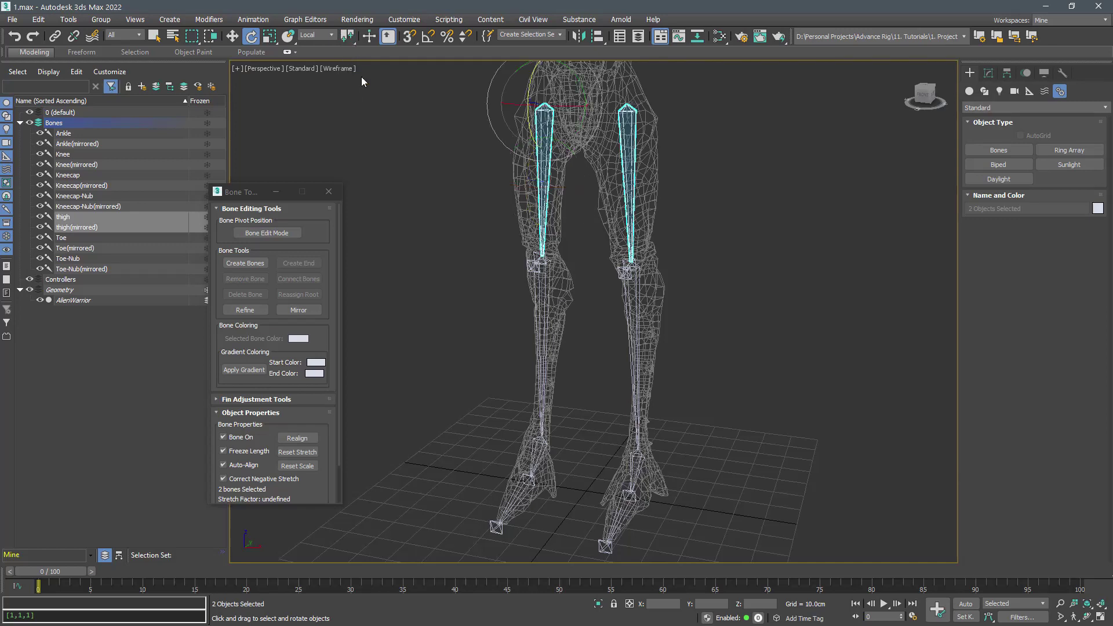
{"action": "left_click_drag", "start_coordinate": [585, 87], "coordinate": [587, 141]}
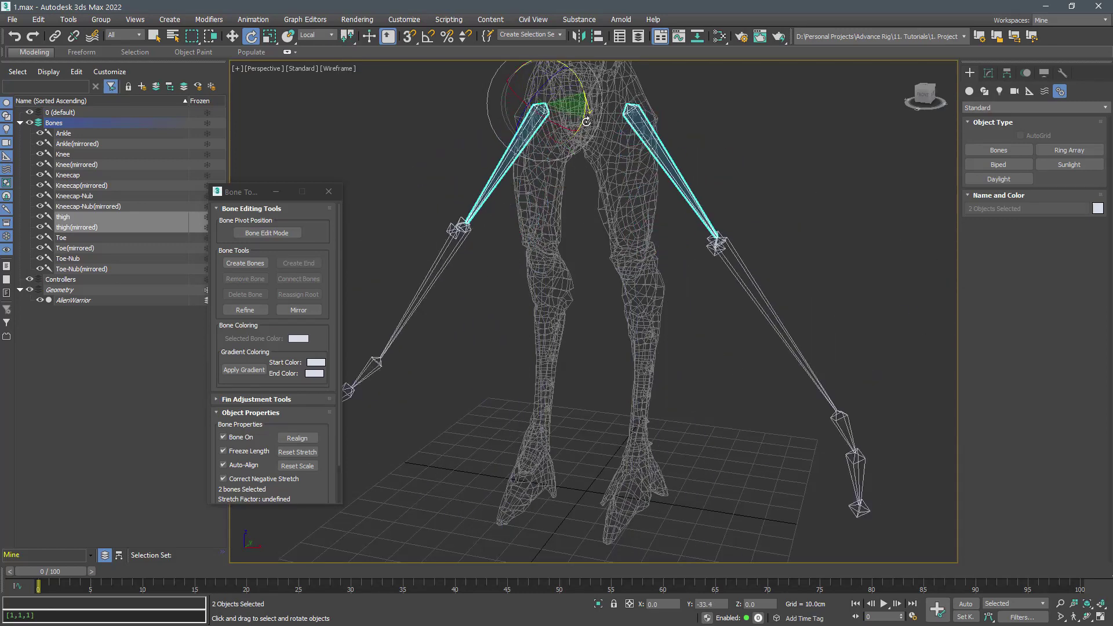
{"action": "mouse_move", "coordinate": [586, 122]}
{"action": "left_mouse_down"}
{"action": "mouse_move", "coordinate": [555, 115]}
{"action": "mouse_move", "coordinate": [534, 76]}
{"action": "mouse_move", "coordinate": [562, 131]}
{"action": "mouse_move", "coordinate": [608, 116]}
{"action": "mouse_move", "coordinate": [744, 225]}
{"action": "left_mouse_up"}
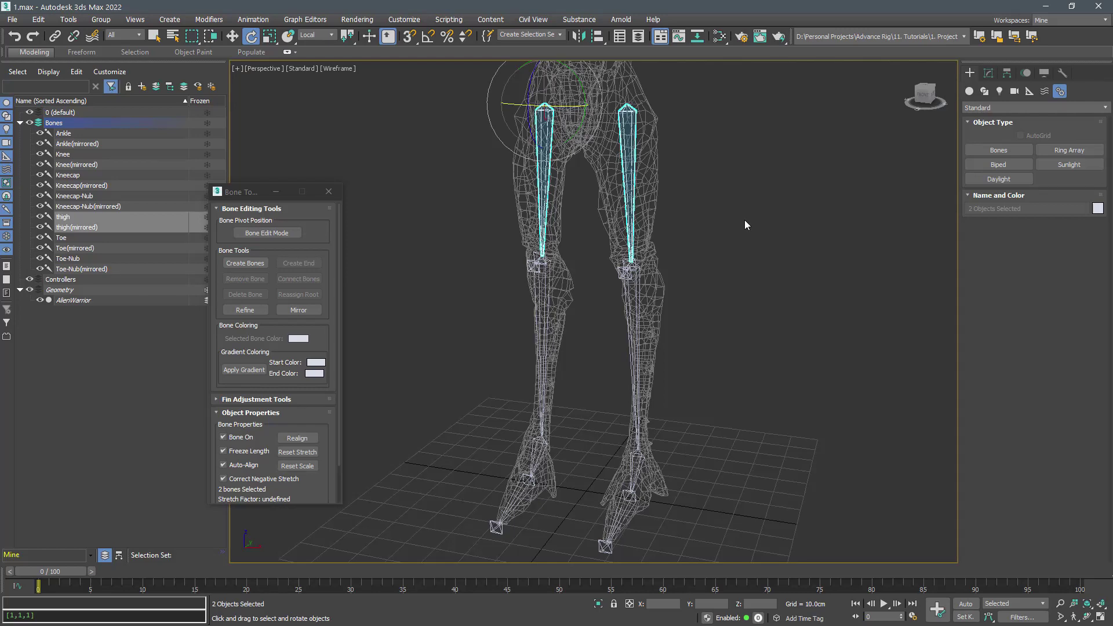
- Rotate the left leg chain's pivots 180 degrees with Affect Pivot Only
{"action": "left_click_drag", "start_coordinate": [563, 541], "coordinate": [561, 540]}
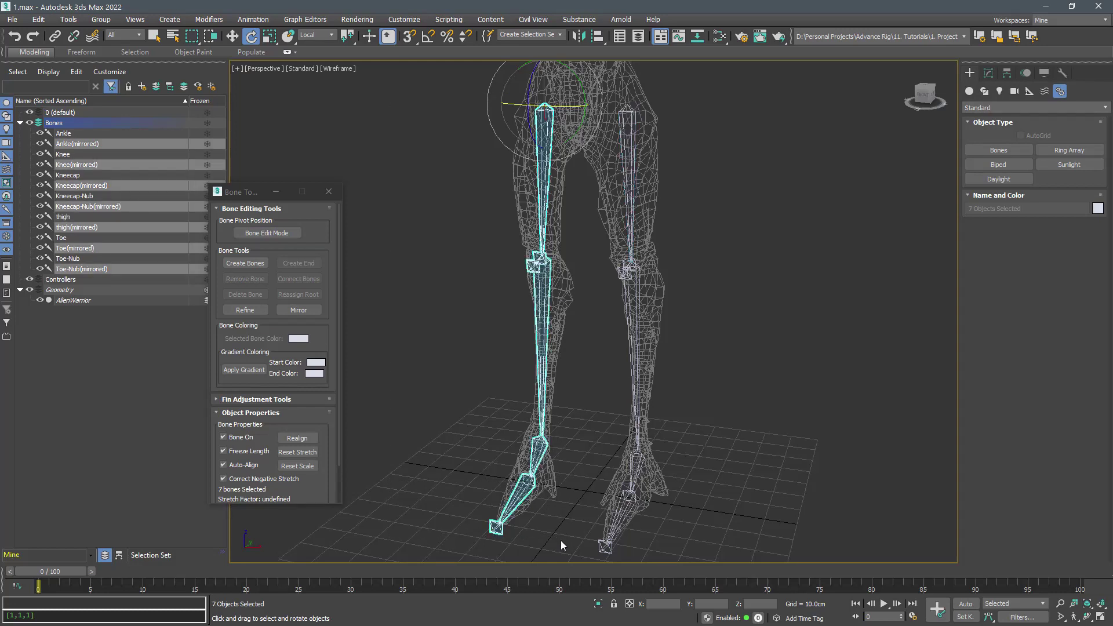
{"action": "left_click", "coordinate": [1004, 74]}
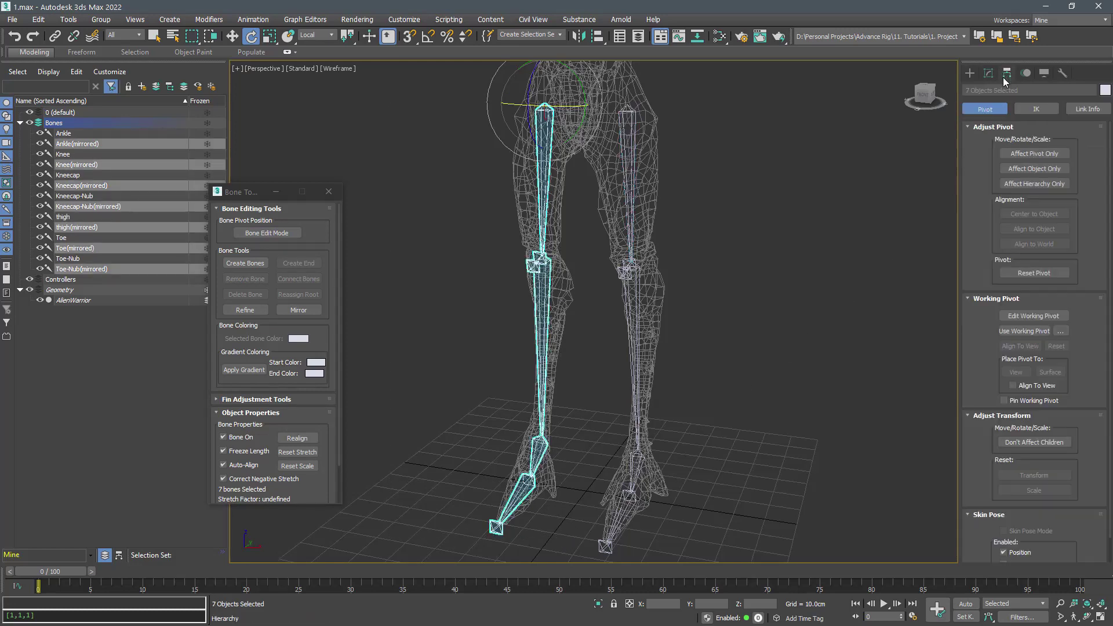
{"action": "left_click", "coordinate": [1021, 153]}
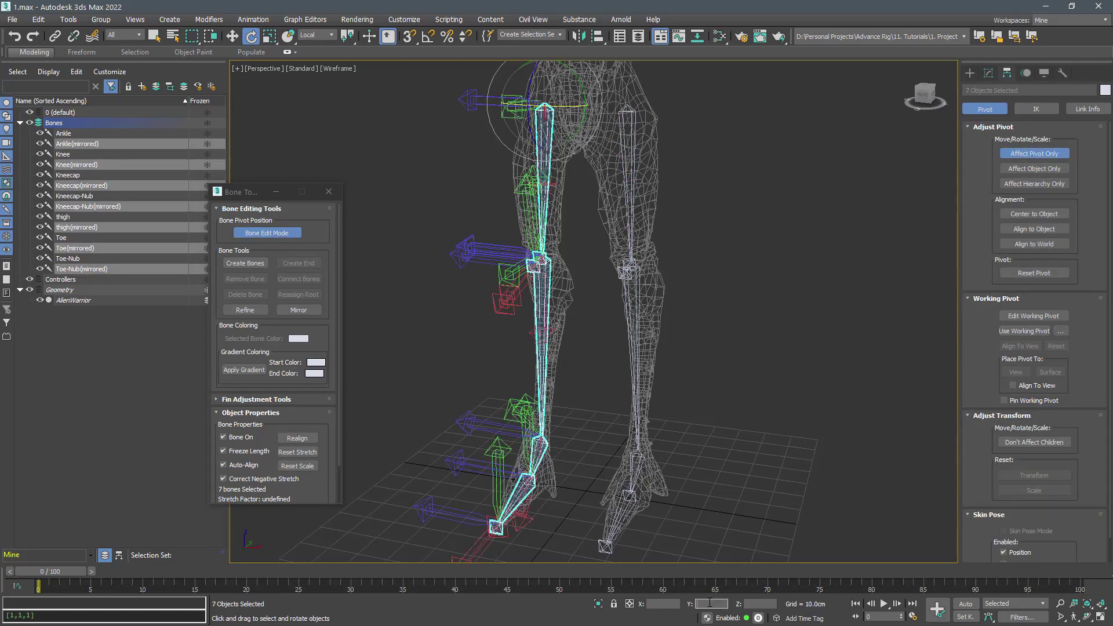
{"action": "type", "text": "180"}
{"action": "key", "text": "Return"}
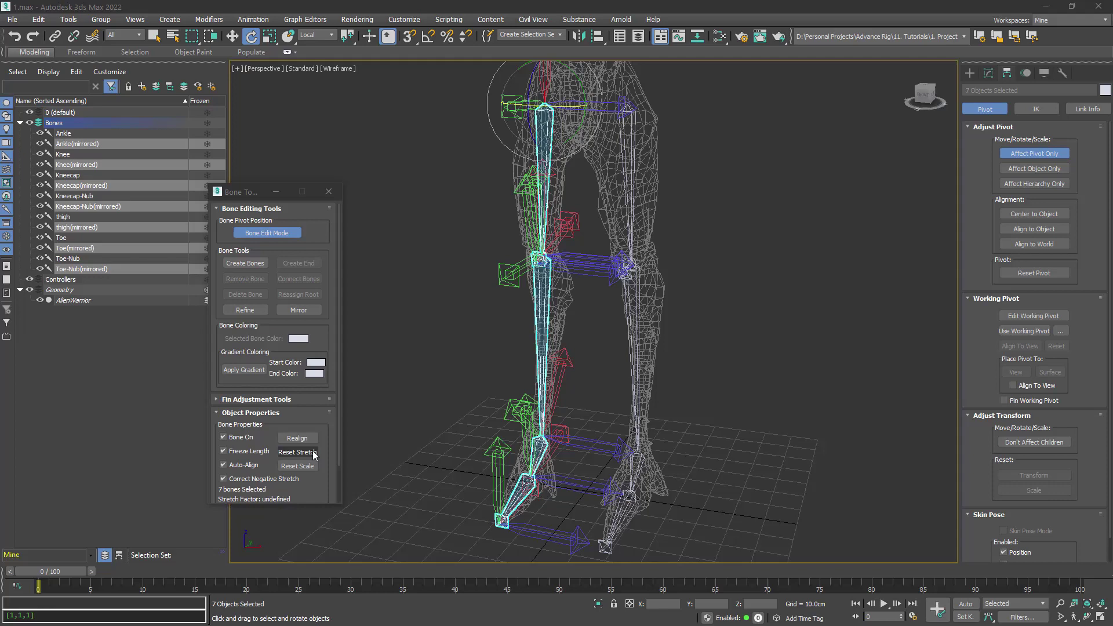
- Isolate the bones and display them shaded, faceted, with edges
{"action": "key", "text": "alt+q"}
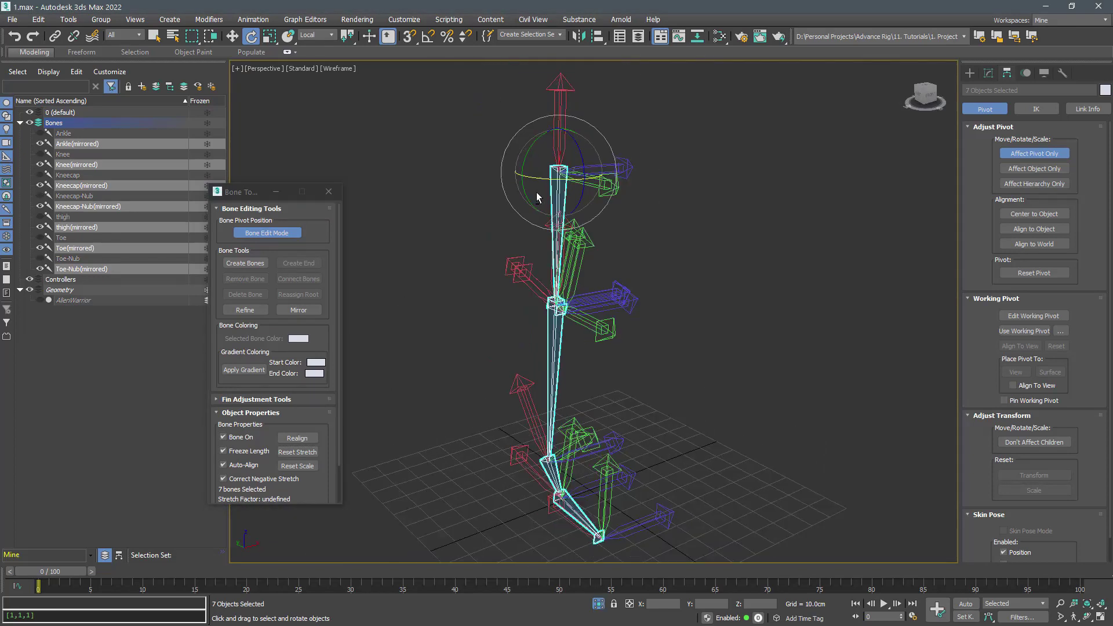
{"action": "scroll", "coordinate": [536, 198], "scroll_direction": "up", "scroll_amount": 2}
{"action": "scroll", "coordinate": [574, 200], "scroll_direction": "up", "scroll_amount": 2}
{"action": "scroll", "coordinate": [616, 202], "scroll_direction": "up", "scroll_amount": 1}
{"action": "key", "text": "F3"}
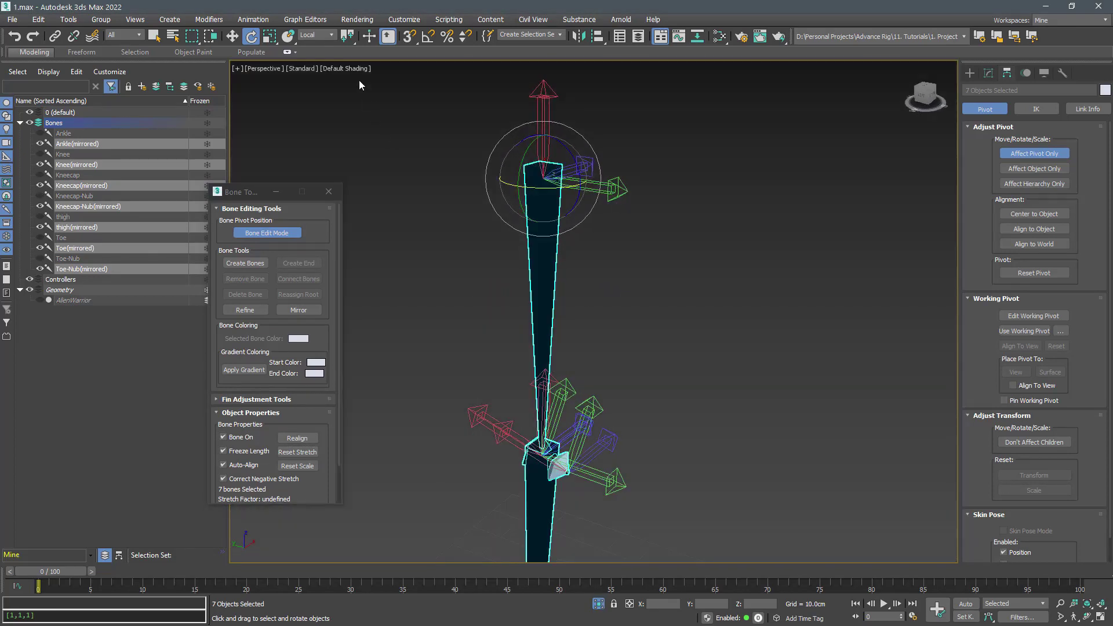
{"action": "left_click", "coordinate": [348, 68]}
{"action": "left_click", "coordinate": [375, 93]}
{"action": "mouse_move", "coordinate": [374, 93]}
{"action": "middle_mouse_down", "text": "alt"}
{"action": "mouse_move", "coordinate": [420, 174]}
{"action": "mouse_move", "coordinate": [509, 177]}
{"action": "middle_mouse_up", "text": "alt"}
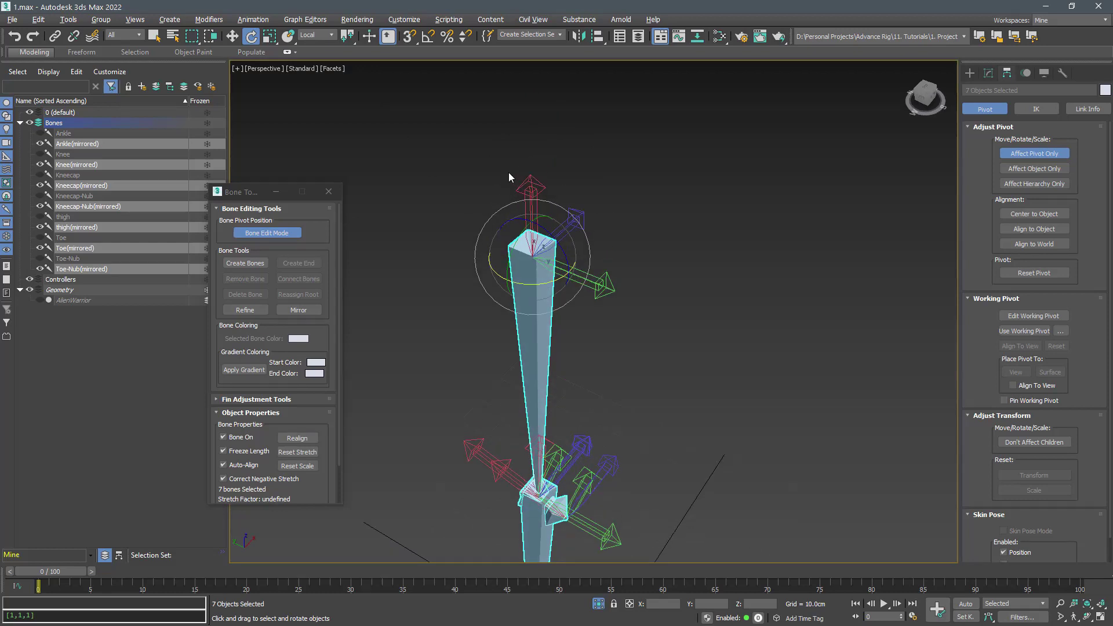
{"action": "left_click", "coordinate": [509, 177]}
{"action": "key", "text": "F4"}
{"action": "scroll", "coordinate": [550, 261], "scroll_direction": "up", "scroll_amount": 5}
{"action": "scroll", "coordinate": [549, 260], "scroll_direction": "down", "scroll_amount": 4}
- Frame the leg and select all seven mirrored leg bones
{"action": "middle_click_drag", "start_coordinate": [565, 513], "coordinate": [566, 296]}
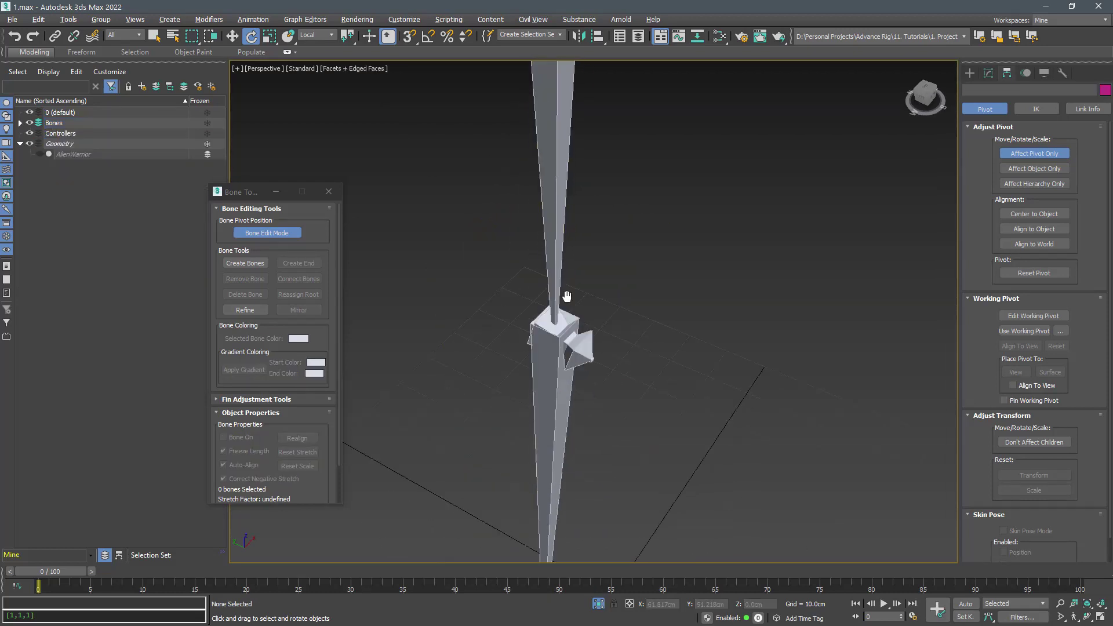
{"action": "scroll", "coordinate": [567, 297], "scroll_direction": "up", "scroll_amount": 3}
{"action": "scroll", "coordinate": [627, 305], "scroll_direction": "down", "scroll_amount": 3}
{"action": "scroll", "coordinate": [685, 314], "scroll_direction": "down", "scroll_amount": 2}
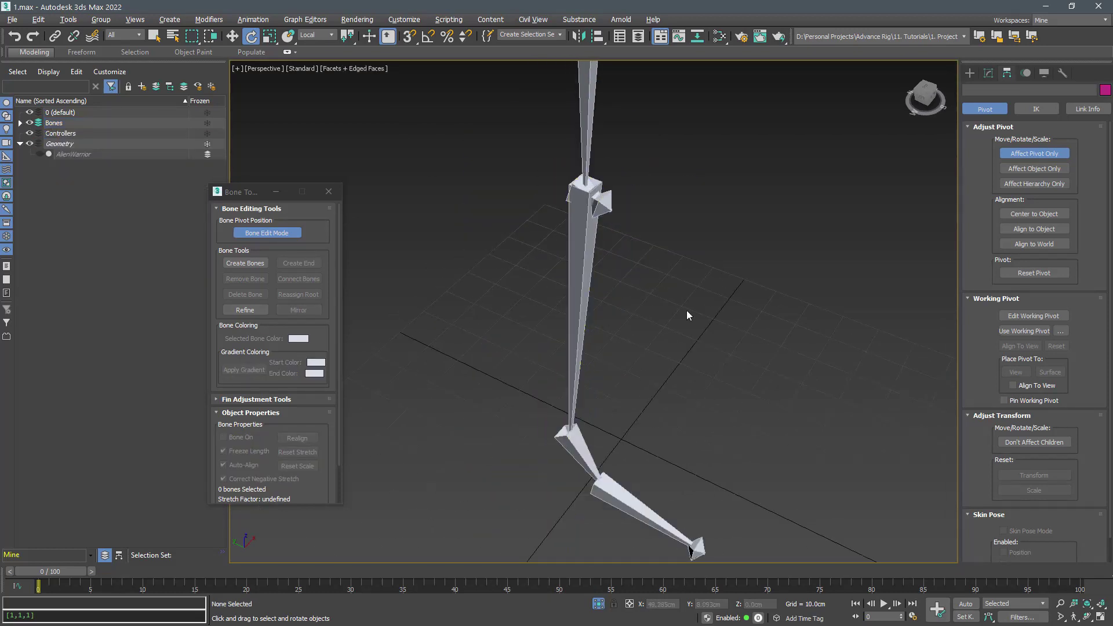
{"action": "scroll", "coordinate": [686, 310], "scroll_direction": "down", "scroll_amount": 3}
{"action": "mouse_move", "coordinate": [626, 326]}
{"action": "middle_mouse_down", "text": "alt"}
{"action": "mouse_move", "coordinate": [658, 298]}
{"action": "mouse_move", "coordinate": [636, 327]}
{"action": "middle_mouse_up", "text": "alt"}
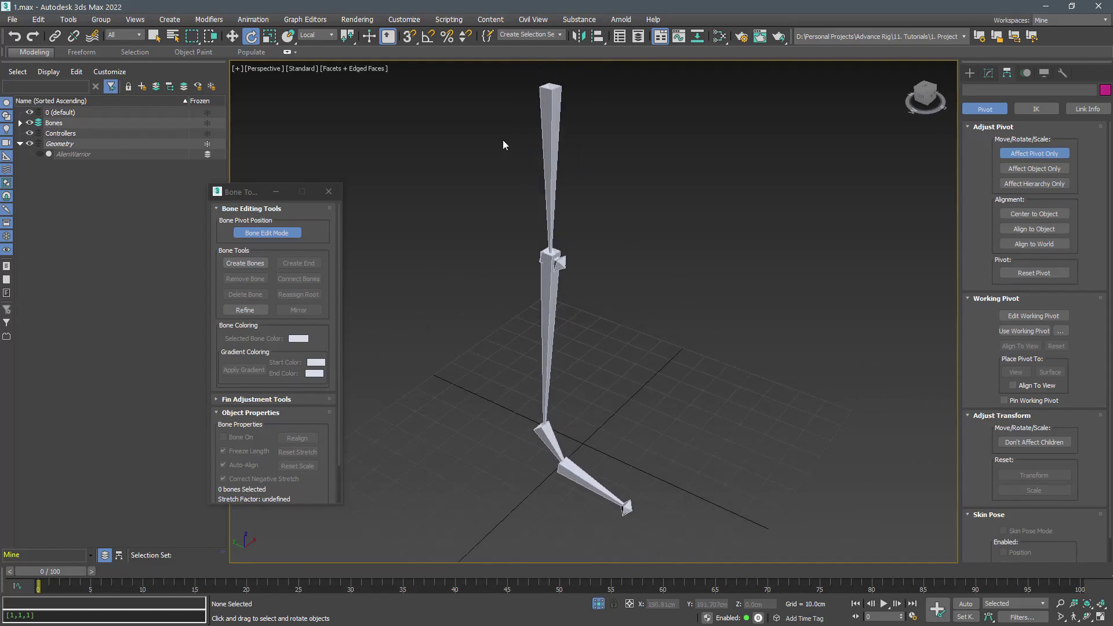
{"action": "left_click_drag", "start_coordinate": [722, 564], "coordinate": [719, 560]}
- Set the mirrored leg bones' width and height to -4.0
{"action": "left_click", "coordinate": [256, 399]}
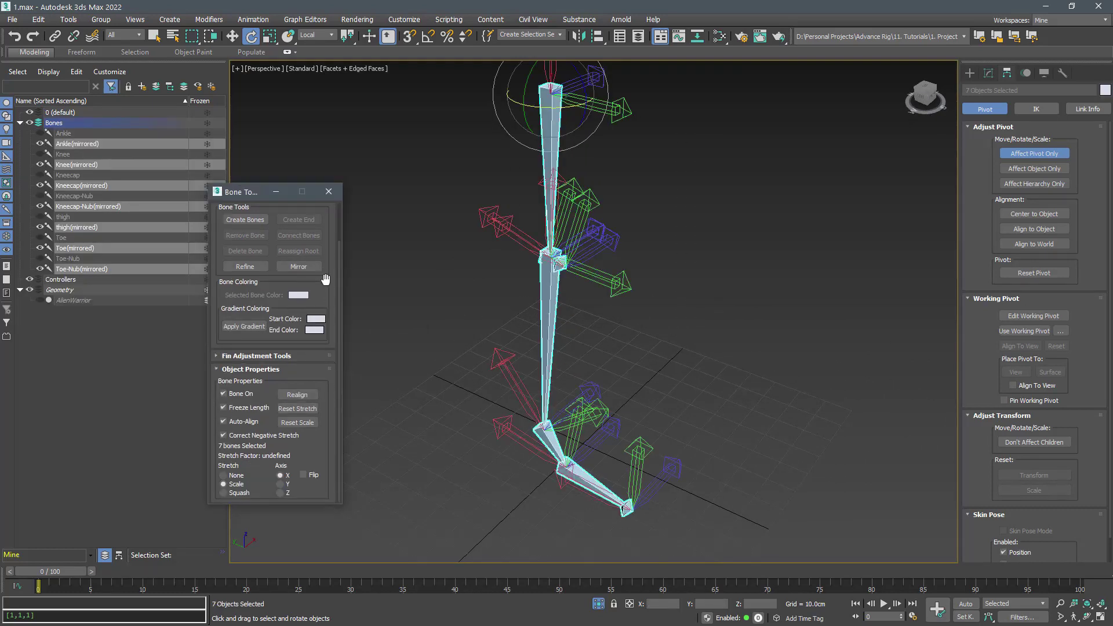
{"action": "scroll", "coordinate": [276, 296], "scroll_direction": "down", "scroll_amount": 3}
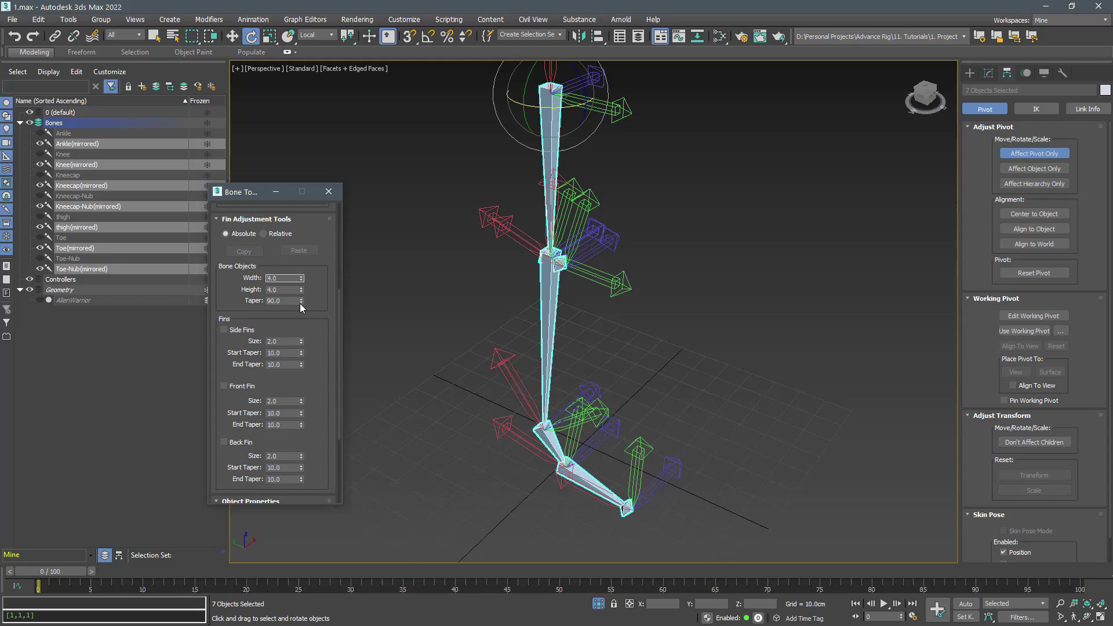
{"action": "key", "text": "Tab"}
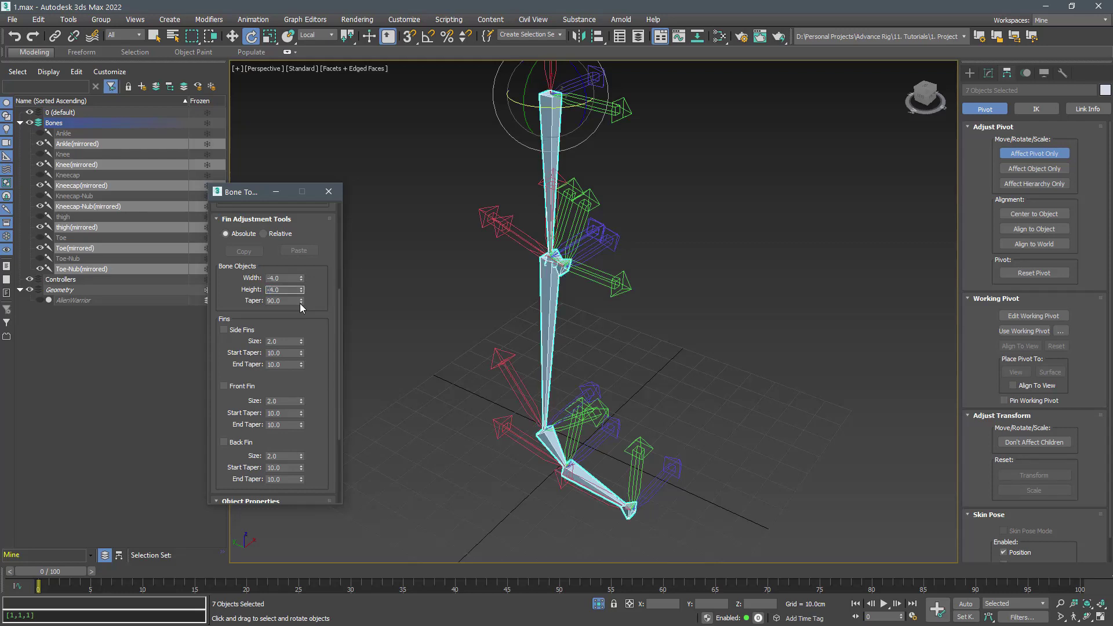
{"action": "left_click", "coordinate": [450, 249]}
{"action": "scroll", "coordinate": [535, 256], "scroll_direction": "up", "scroll_amount": 5}
{"action": "scroll", "coordinate": [535, 256], "scroll_direction": "up", "scroll_amount": 5}
- Replace the mirrored kneecap and toe nubs with new end bones Bone001 and Bone002
{"action": "left_click", "coordinate": [535, 251]}
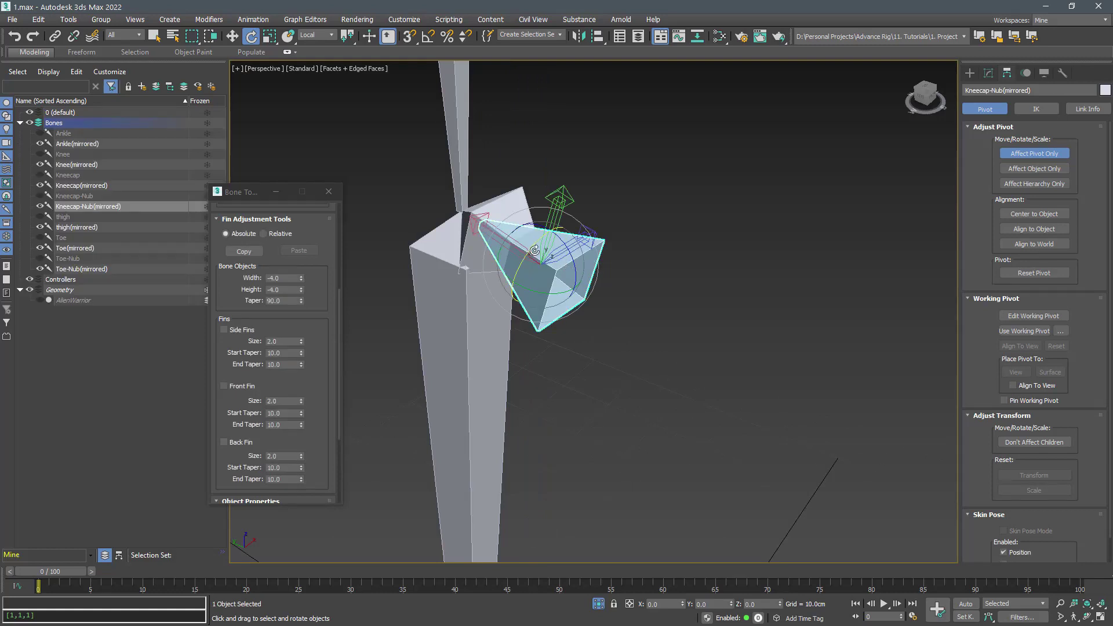
{"action": "left_click", "coordinate": [505, 235]}
{"action": "scroll", "coordinate": [302, 262], "scroll_direction": "up", "scroll_amount": 5}
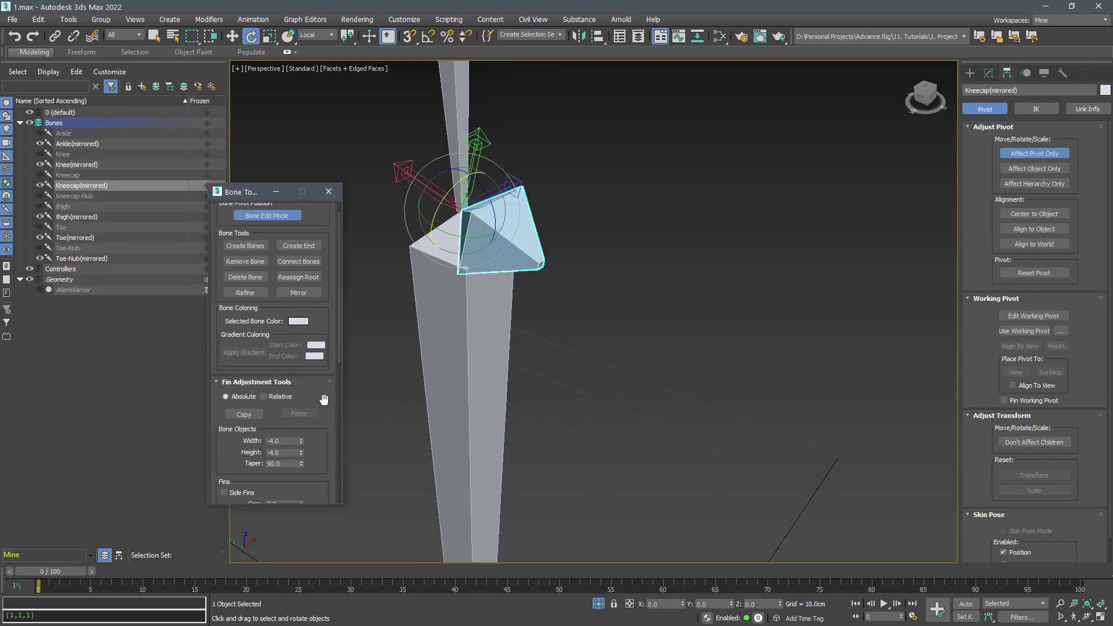
{"action": "left_click", "coordinate": [304, 244]}
{"action": "scroll", "coordinate": [546, 438], "scroll_direction": "down", "scroll_amount": 5}
{"action": "scroll", "coordinate": [546, 438], "scroll_direction": "up", "scroll_amount": 3}
{"action": "scroll", "coordinate": [613, 419], "scroll_direction": "up", "scroll_amount": 3}
{"action": "left_click", "coordinate": [613, 419]}
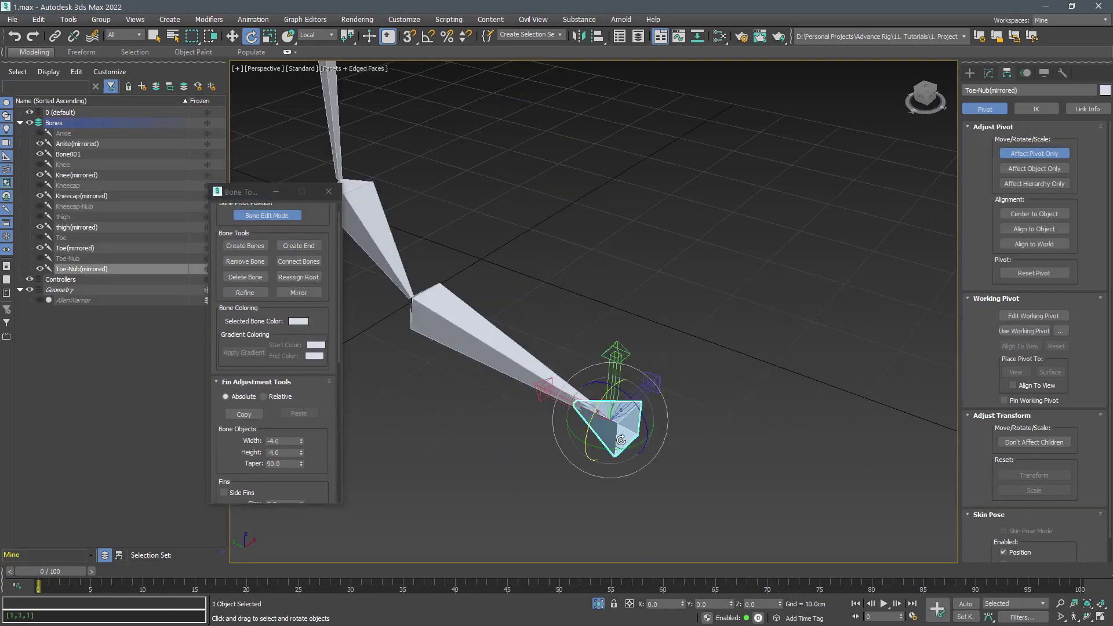
{"action": "left_click", "coordinate": [299, 245]}
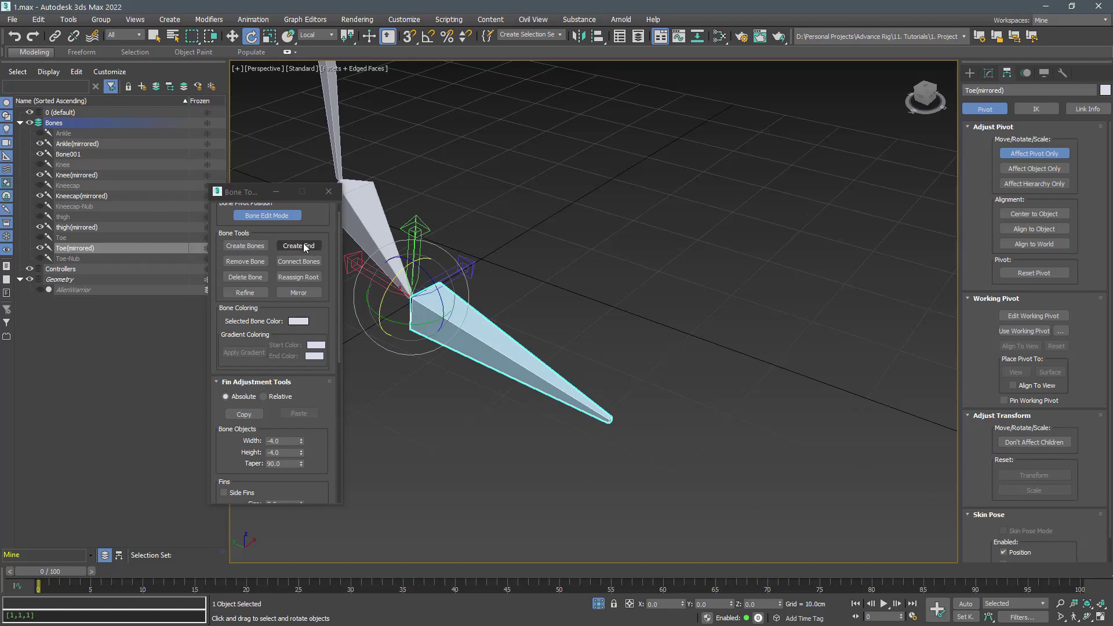
- Select the mirrored toe, thigh, kneecap and knee bones
{"action": "left_click", "coordinate": [512, 269]}
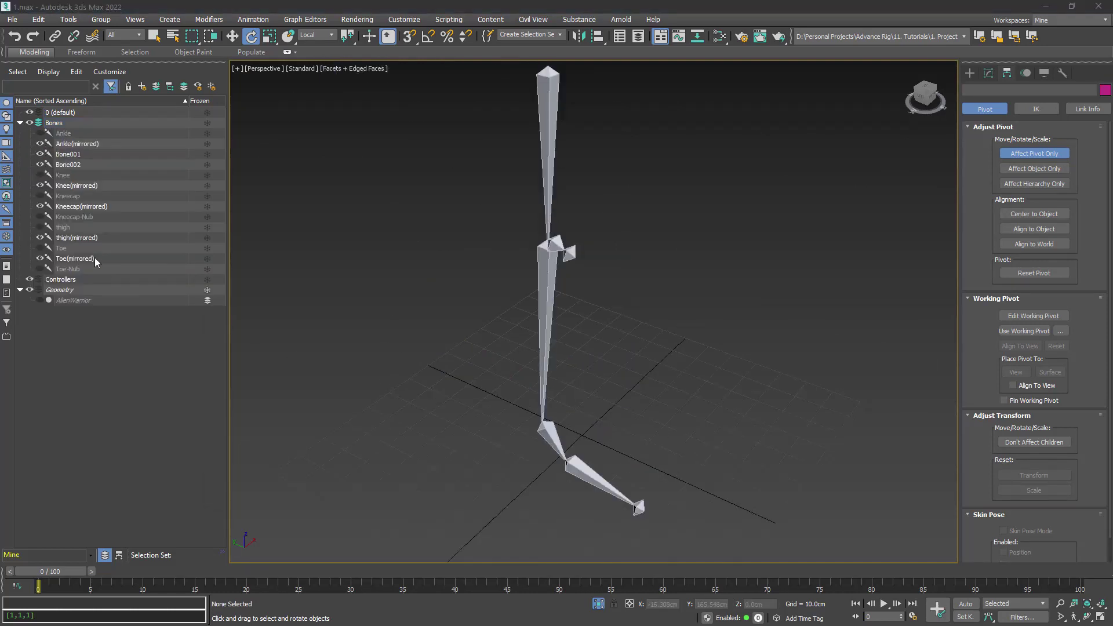
{"action": "left_click", "coordinate": [95, 257]}
{"action": "left_click", "coordinate": [95, 237], "text": "ctrl"}
{"action": "left_click", "coordinate": [96, 206], "text": "ctrl"}
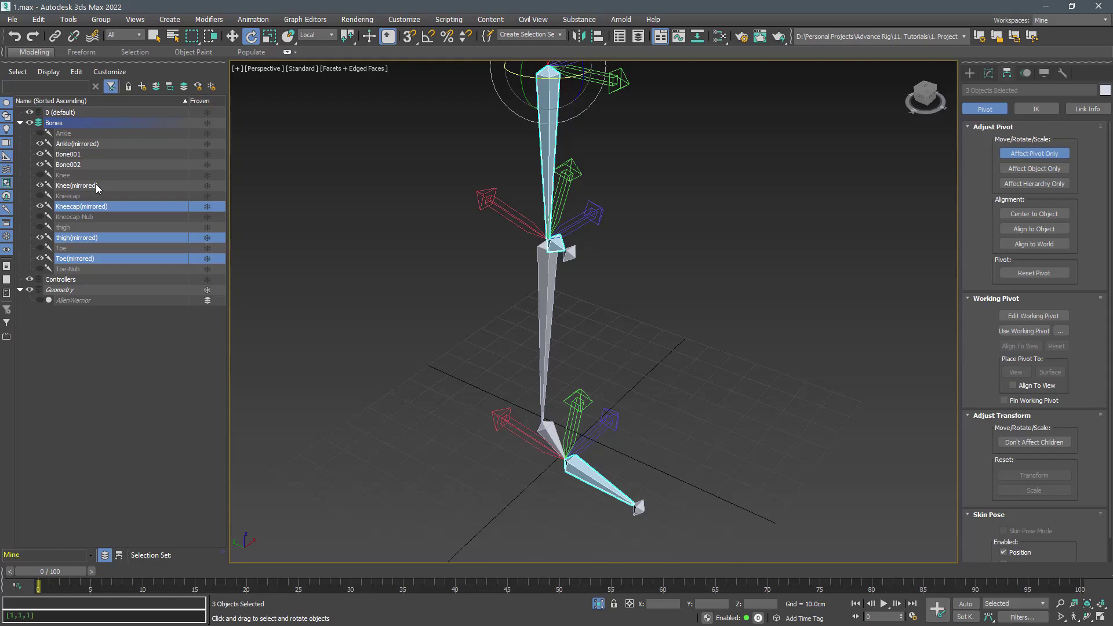
{"action": "left_click", "coordinate": [95, 185], "text": "ctrl"}
- Batch-rename the selected mirrored bones with prefix R_, removing the last 10 characters
{"action": "left_click", "coordinate": [88, 145], "text": "ctrl"}
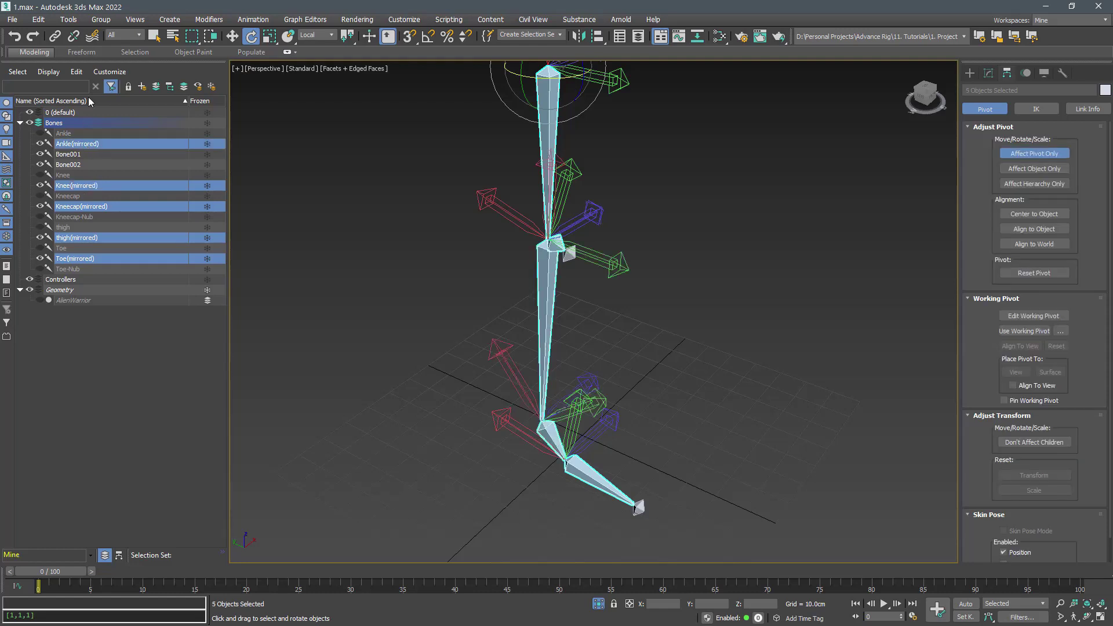
{"action": "left_click", "coordinate": [69, 19]}
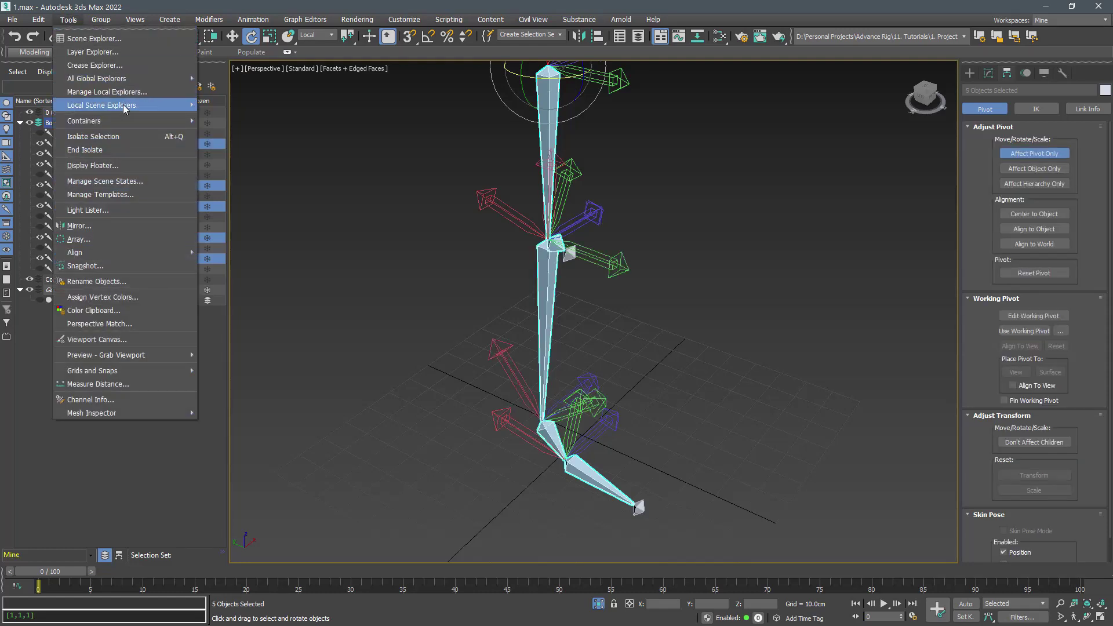
{"action": "left_click", "coordinate": [127, 280]}
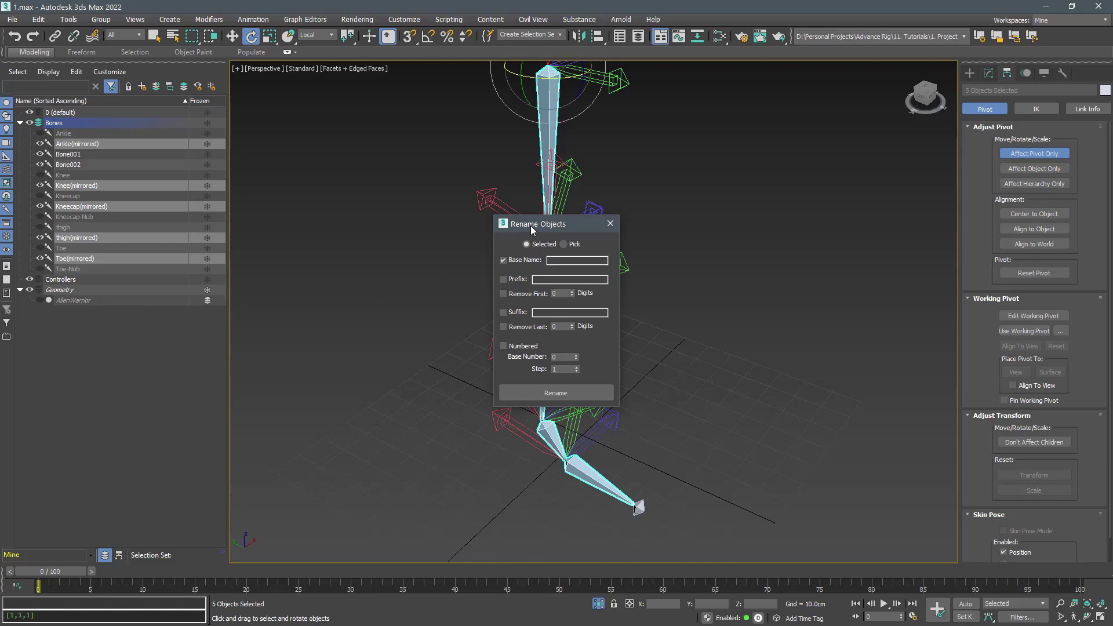
{"action": "left_click_drag", "start_coordinate": [531, 229], "coordinate": [788, 210]}
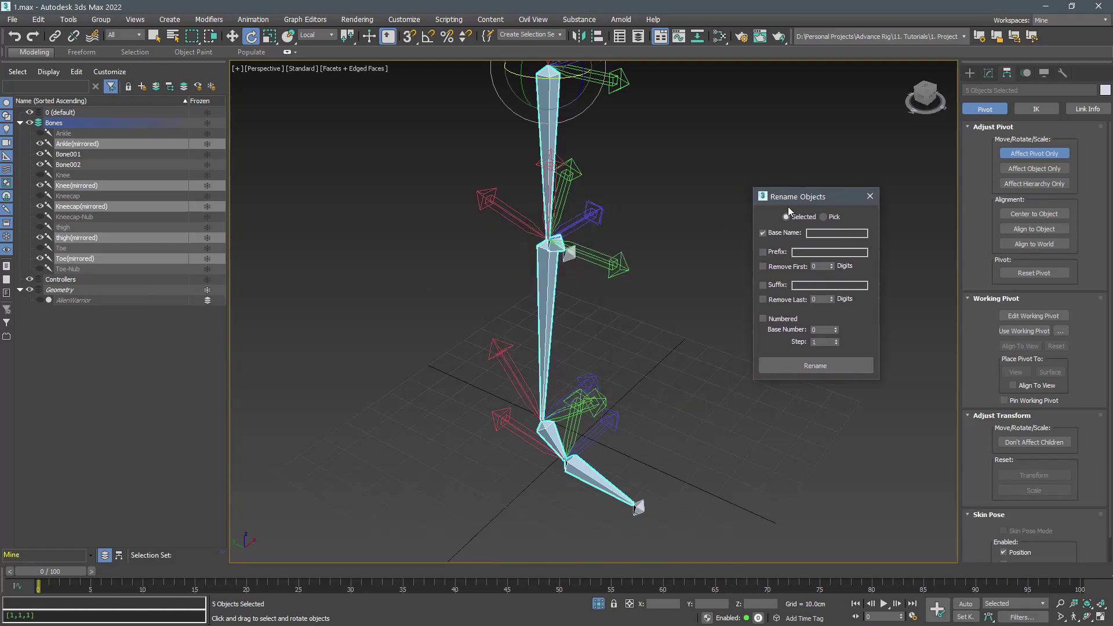
{"action": "left_click", "coordinate": [764, 252]}
{"action": "left_click", "coordinate": [800, 250]}
{"action": "type", "text": "R_"}
{"action": "left_click", "coordinate": [763, 300]}
{"action": "left_click", "coordinate": [821, 299]}
{"action": "type", "text": "10"}
{"action": "left_click", "coordinate": [805, 370]}
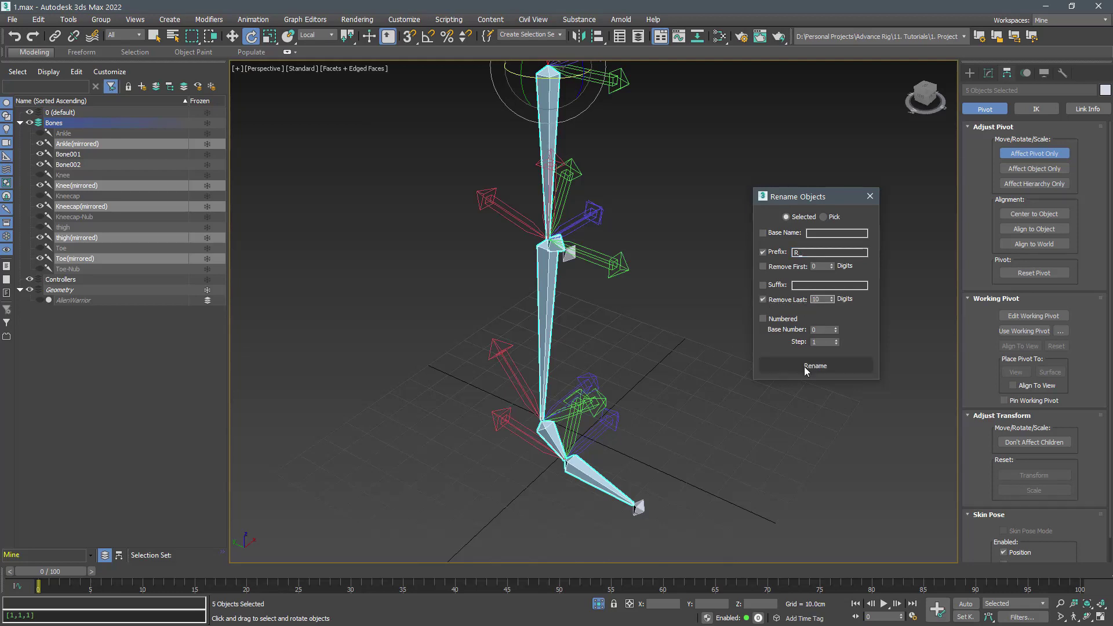
- Rename the new kneecap end bone Bone001 to R_Kneecap-Nub
{"action": "left_click", "coordinate": [678, 305]}
{"action": "left_click", "coordinate": [554, 243]}
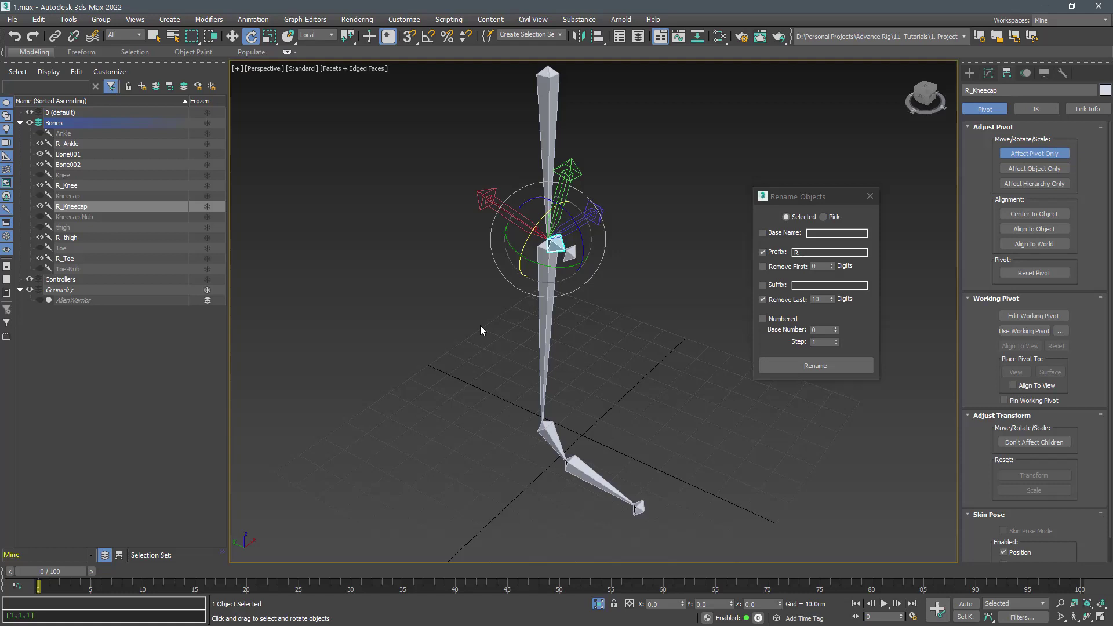
{"action": "double_click", "coordinate": [88, 205]}
{"action": "key", "text": "ctrl+c"}
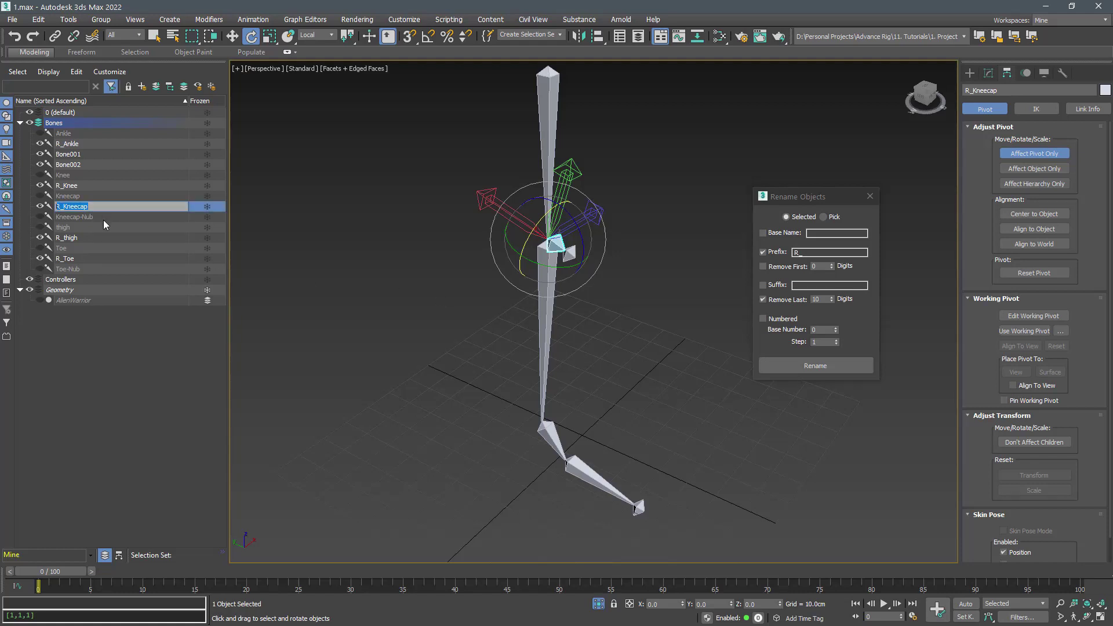
{"action": "left_click", "coordinate": [69, 155]}
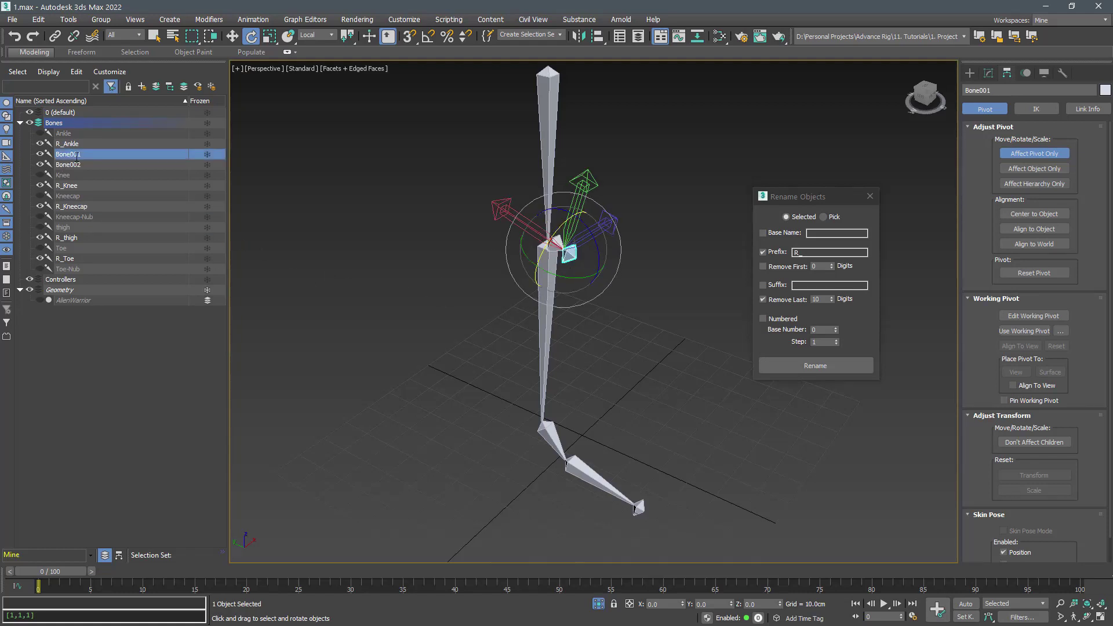
{"action": "left_click", "coordinate": [78, 154]}
{"action": "key", "text": "ctrl+v"}
{"action": "type", "text": "Nub"}
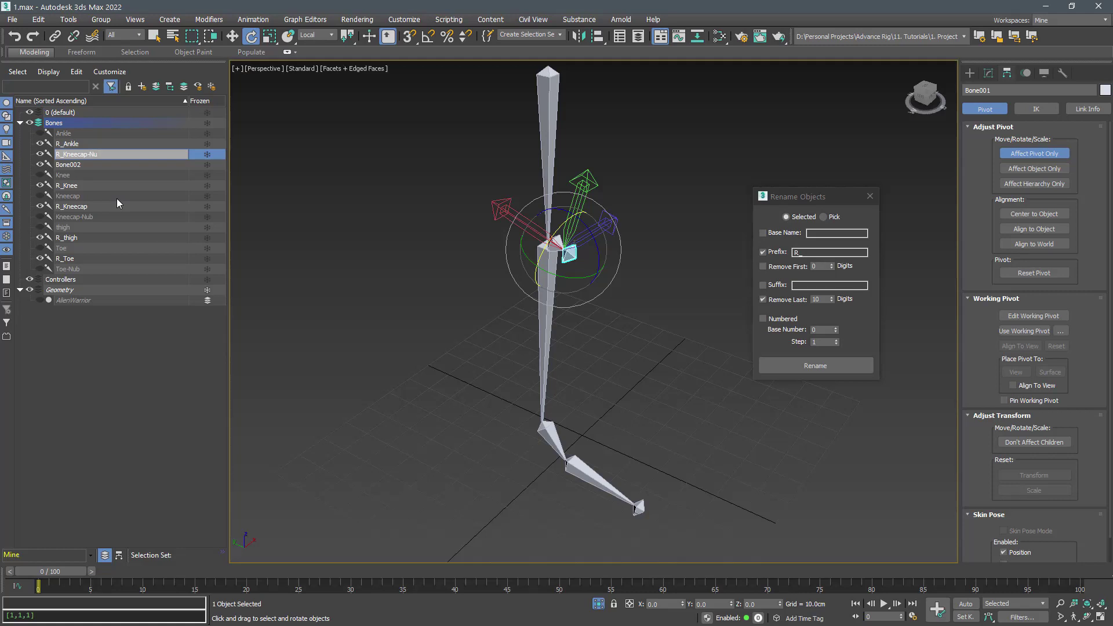
{"action": "key", "text": "Return"}
- Rename the new toe end bone Bone002 to R_Toe-Nub
{"action": "left_click", "coordinate": [608, 485]}
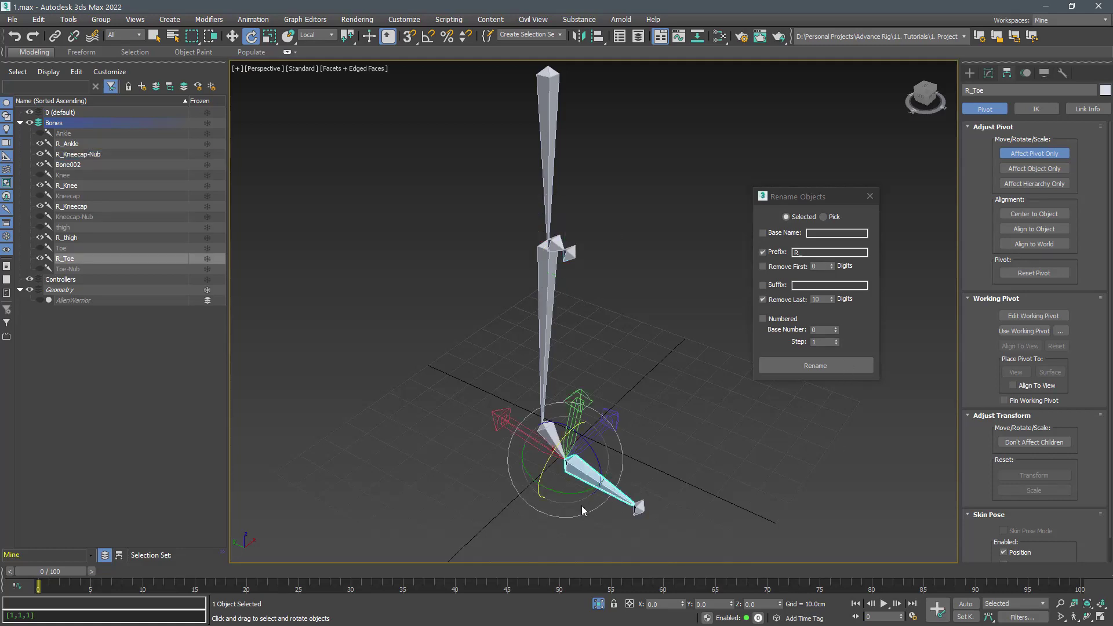
{"action": "left_click", "coordinate": [70, 259]}
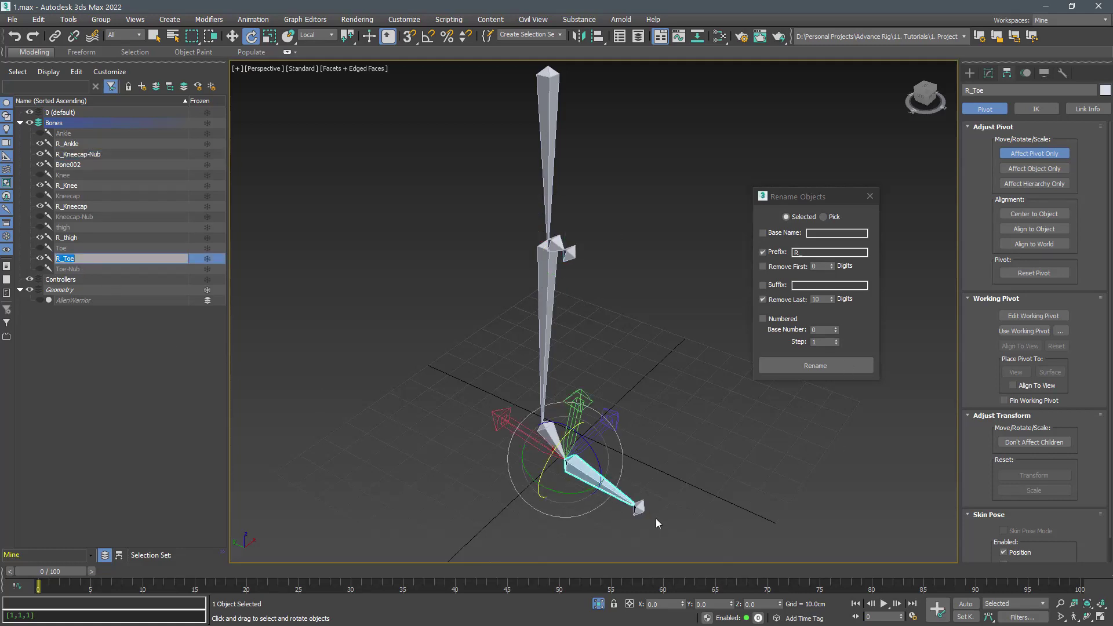
{"action": "left_click", "coordinate": [639, 518]}
{"action": "left_click", "coordinate": [78, 162]}
{"action": "type", "text": "R_Toe"}
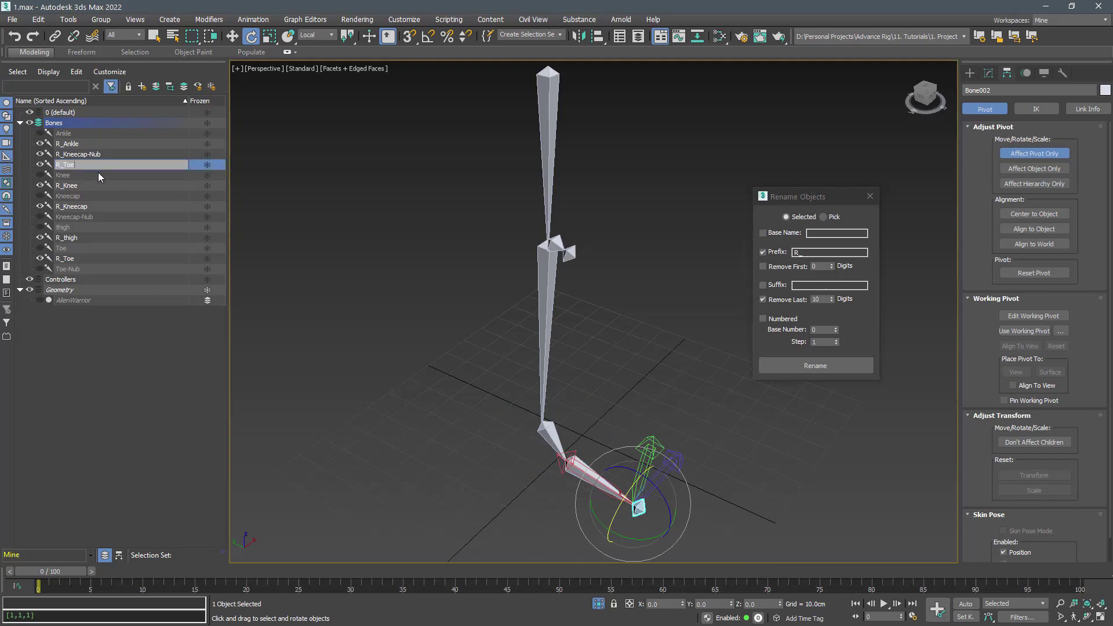
{"action": "type", "text": "-Nub"}
{"action": "key", "text": "Return"}
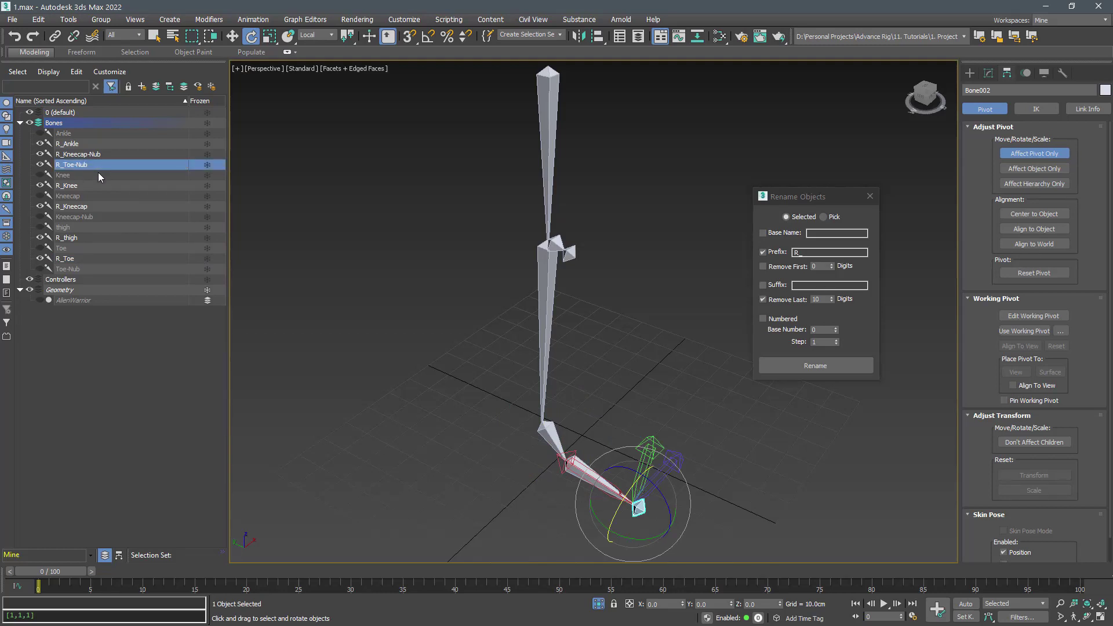
{"action": "left_click", "coordinate": [666, 376]}
{"action": "right_click", "coordinate": [654, 376]}
- Unhide all objects and select the seven original leg bones
{"action": "left_click", "coordinate": [665, 331]}
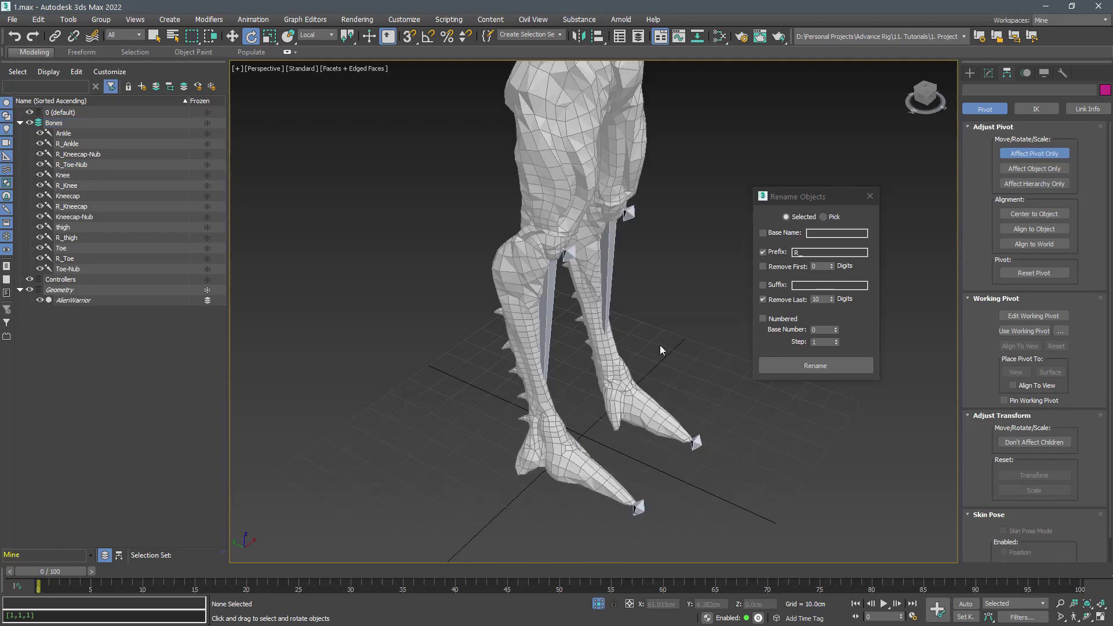
{"action": "middle_click_drag", "start_coordinate": [660, 346], "coordinate": [608, 349], "text": "alt"}
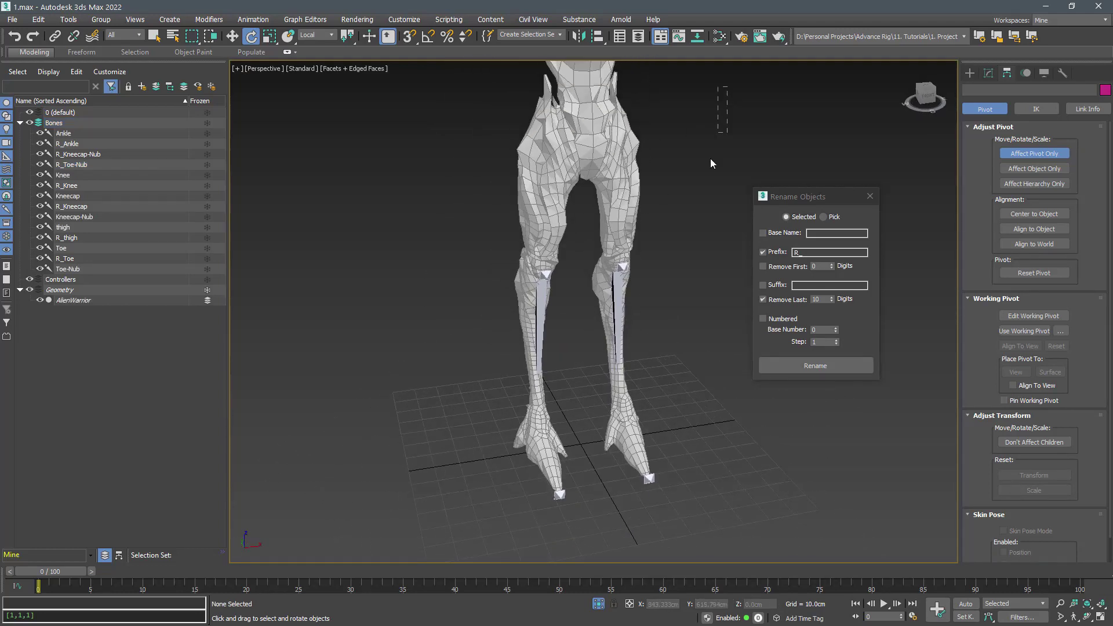
{"action": "left_click_drag", "start_coordinate": [727, 86], "coordinate": [596, 509]}
{"action": "middle_click_drag", "start_coordinate": [591, 481], "coordinate": [611, 368], "text": "alt"}
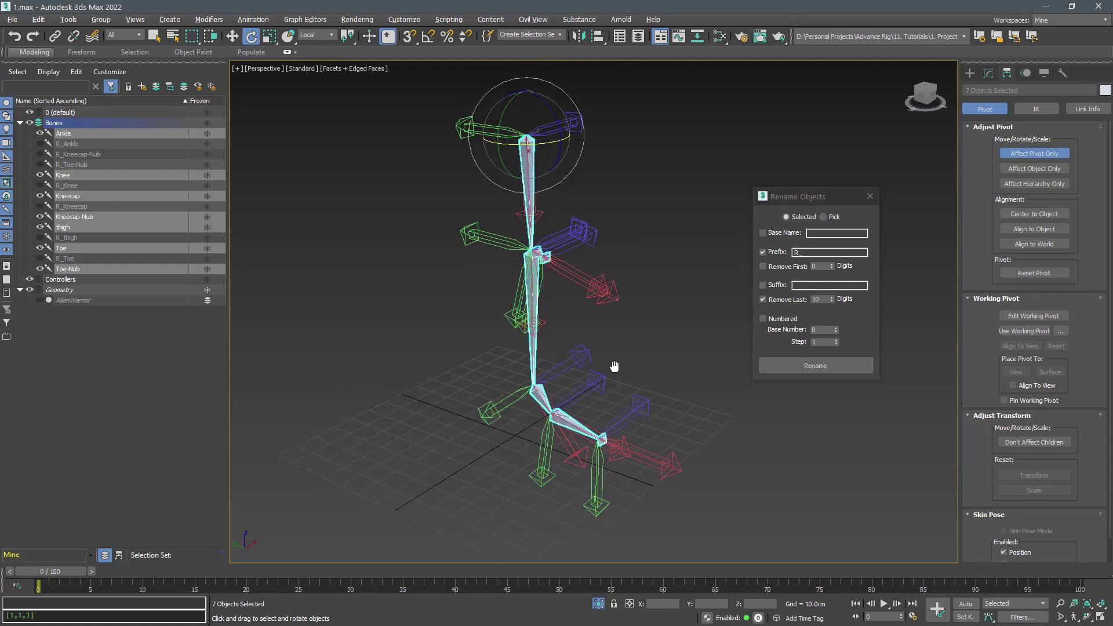
- Rename those bones with the L_ prefix and Remove Last unchecked, then close the rename window
{"action": "double_click", "coordinate": [798, 252]}
{"action": "type", "text": "L_"}
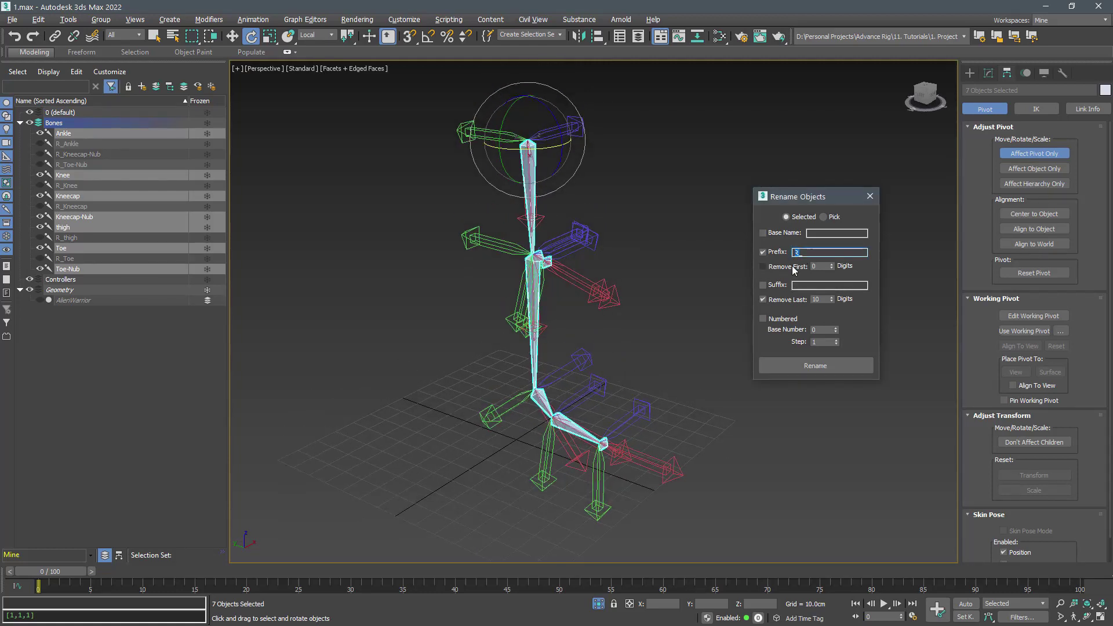
{"action": "left_click", "coordinate": [762, 300]}
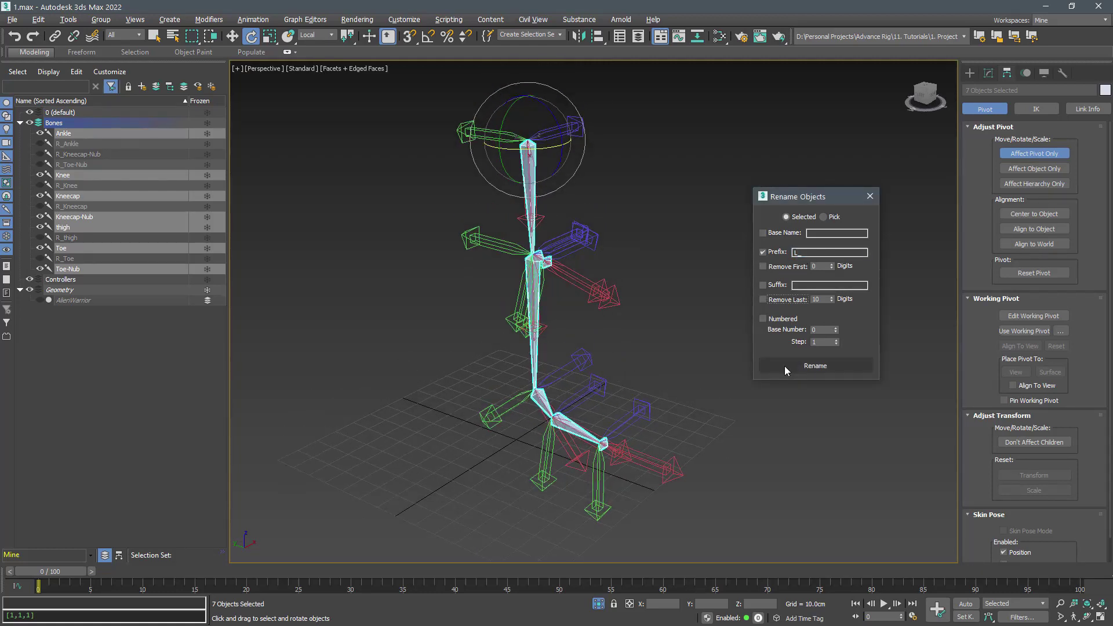
{"action": "left_click", "coordinate": [784, 366]}
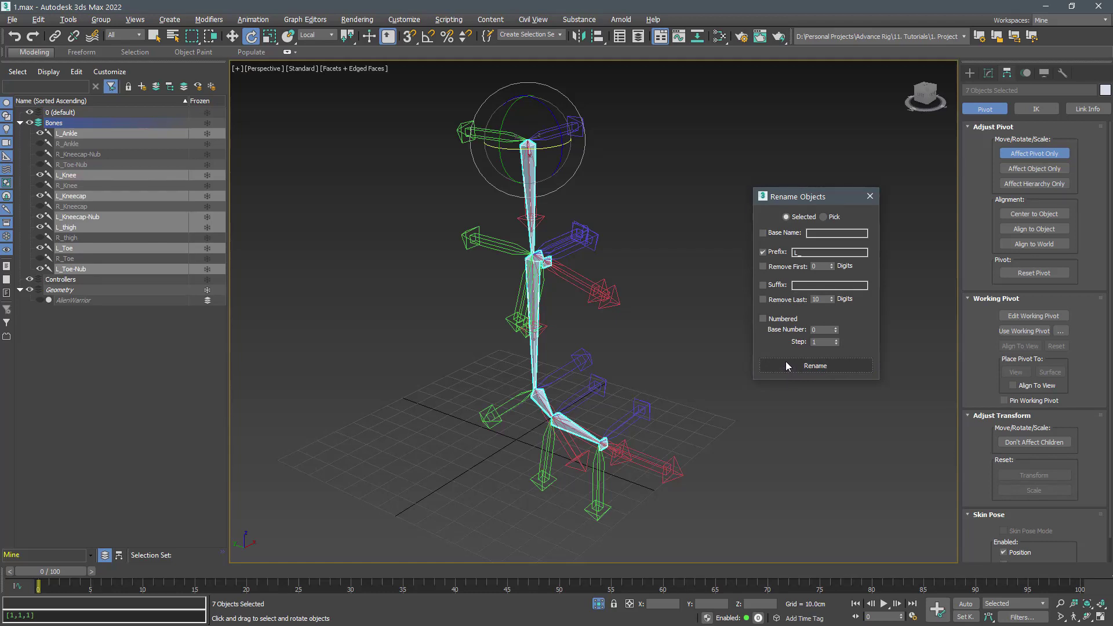
{"action": "left_click", "coordinate": [869, 197]}
{"action": "left_click", "coordinate": [781, 319]}
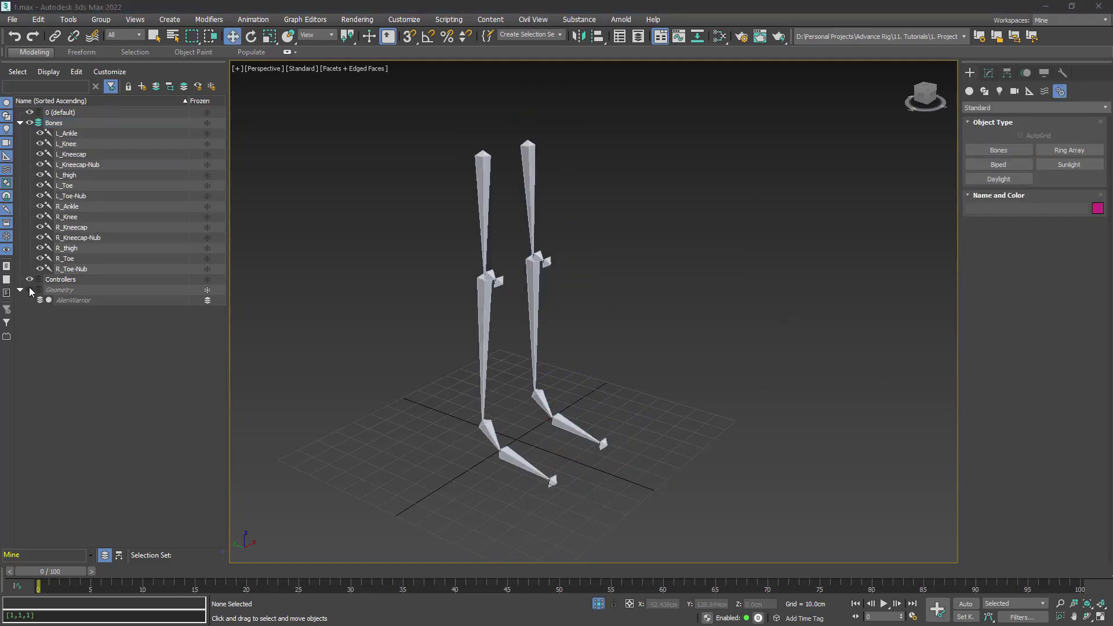
- Show the AlienWarrior mesh and frame its torso in a wireframe Right view
{"action": "left_click", "coordinate": [31, 290]}
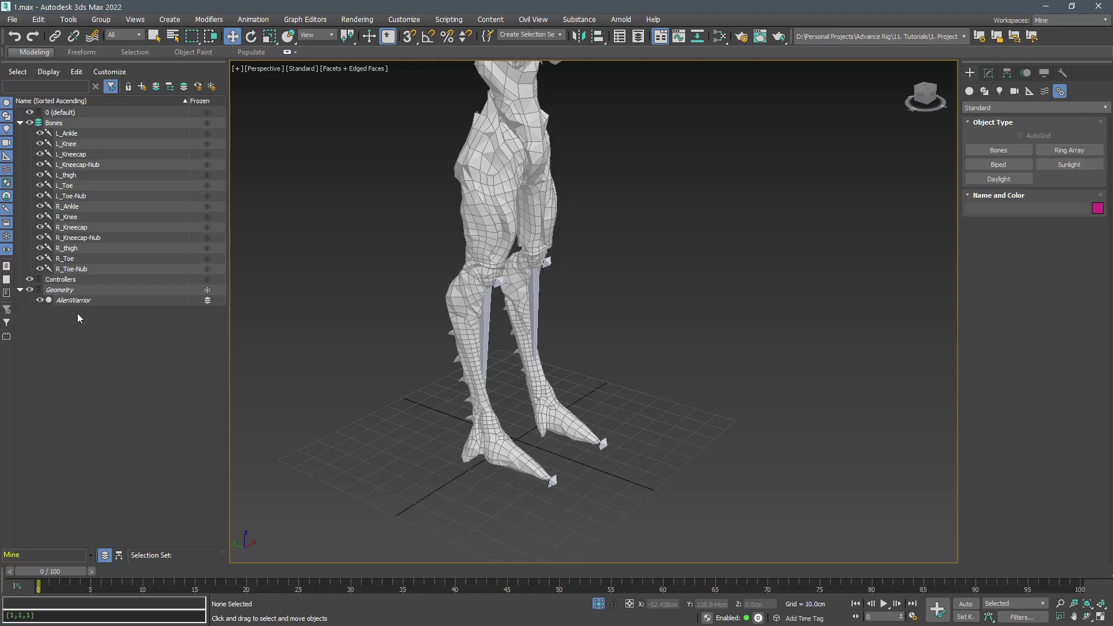
{"action": "key", "text": "f"}
{"action": "left_click", "coordinate": [937, 95]}
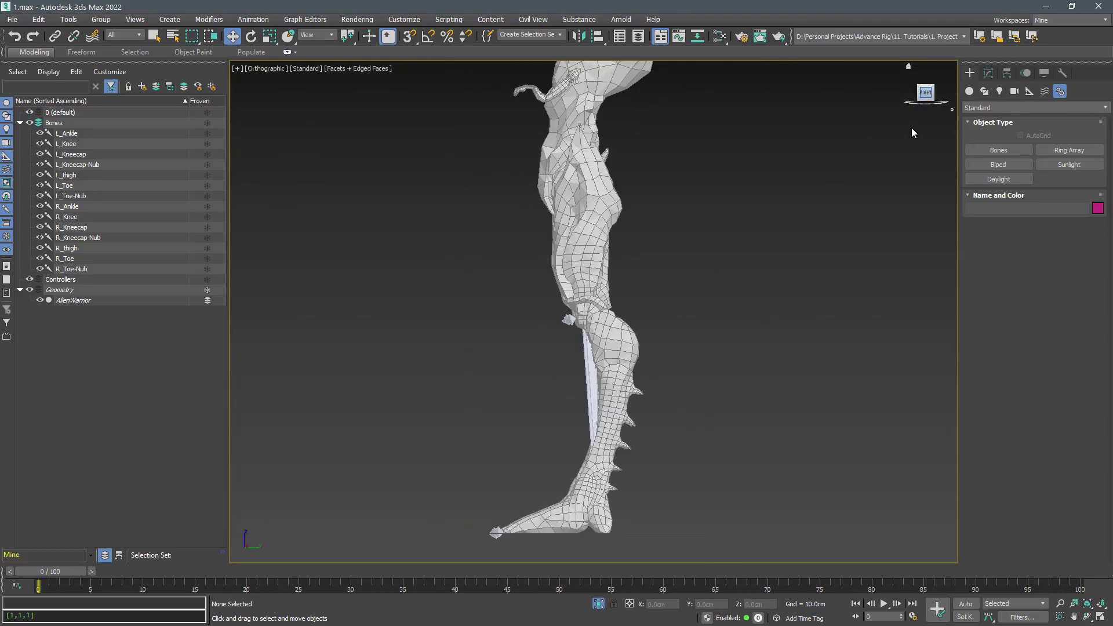
{"action": "middle_click_drag", "start_coordinate": [654, 221], "coordinate": [627, 374]}
{"action": "key", "text": "F3"}
{"action": "scroll", "coordinate": [567, 303], "scroll_direction": "up", "scroll_amount": 2}
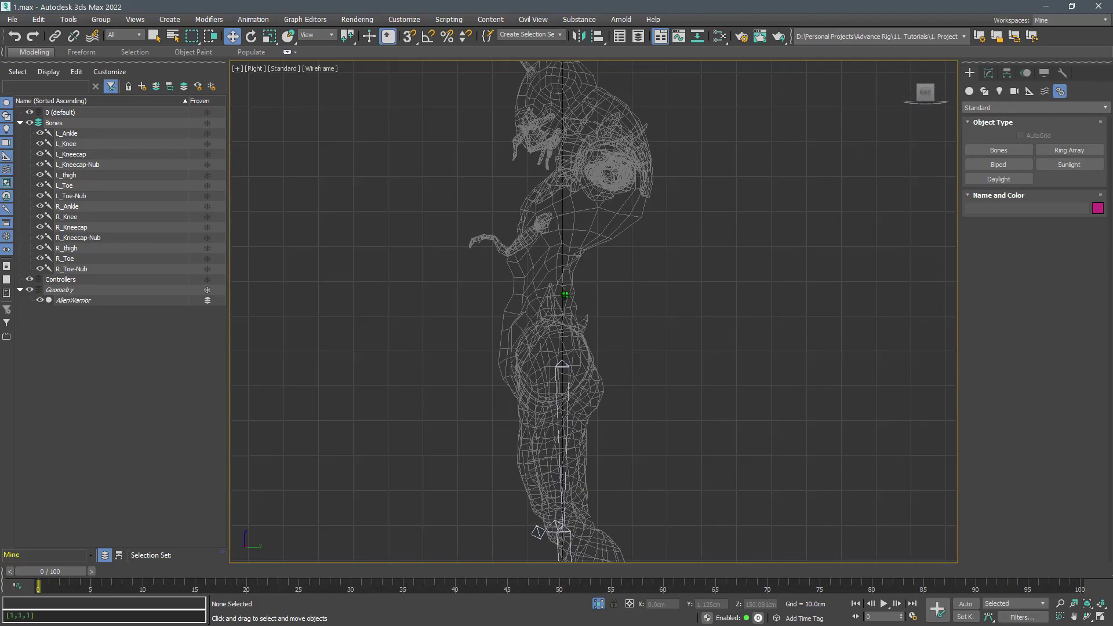
{"action": "scroll", "coordinate": [598, 293], "scroll_direction": "up", "scroll_amount": 2}
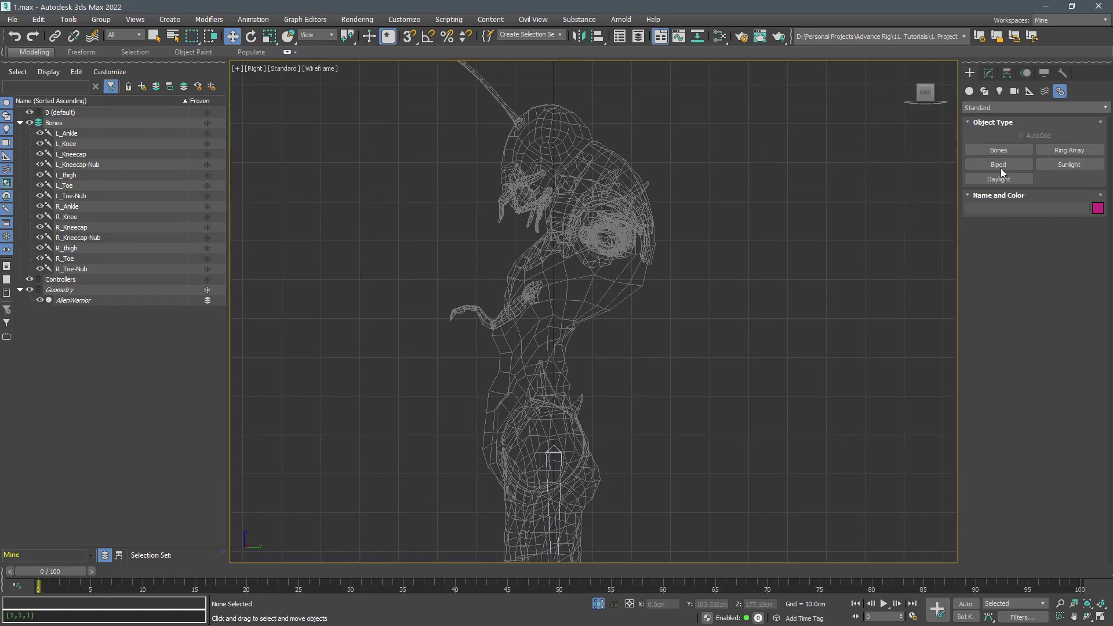
- Draw a bone chain from the hips up through the chest and neck to the head top
{"action": "left_click", "coordinate": [998, 150]}
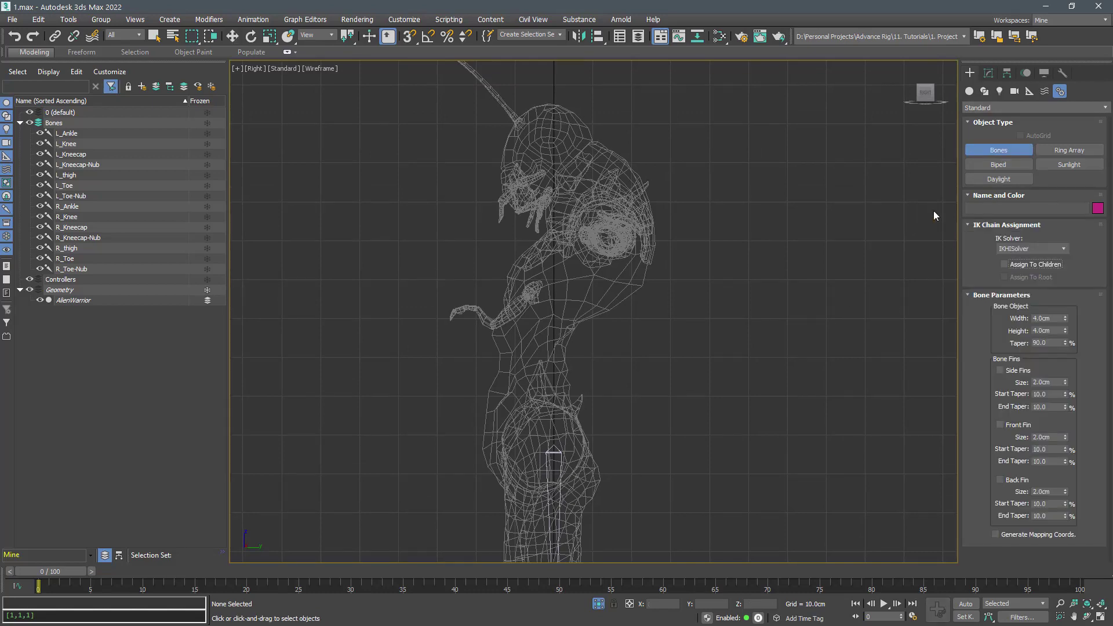
{"action": "left_click", "coordinate": [536, 449]}
{"action": "left_click", "coordinate": [522, 376]}
{"action": "left_click", "coordinate": [546, 320]}
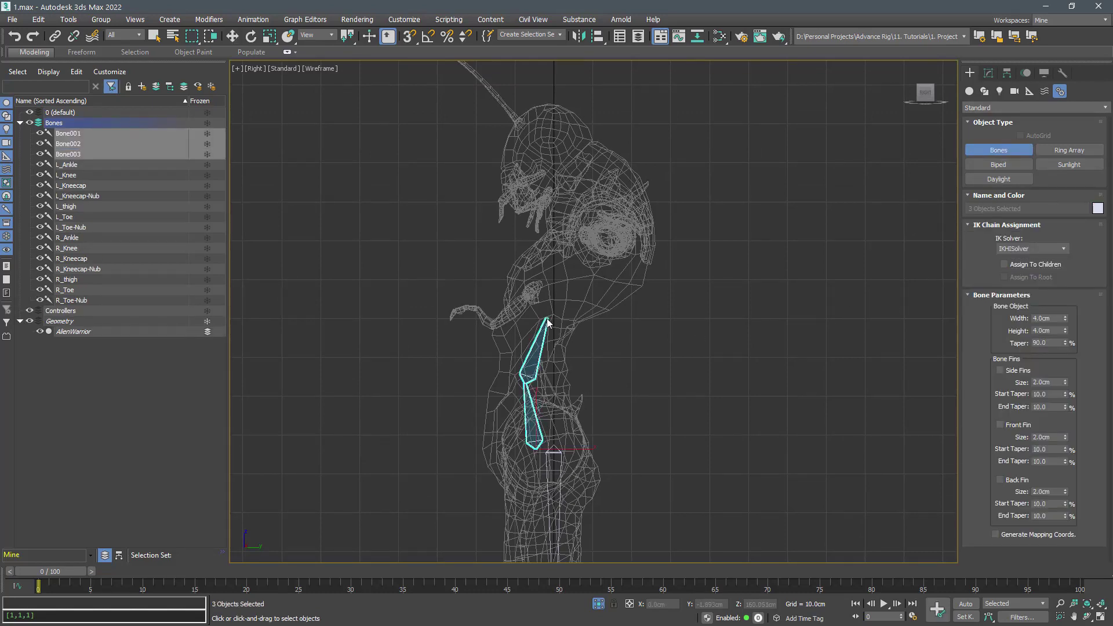
{"action": "left_click", "coordinate": [574, 265]}
{"action": "left_click", "coordinate": [600, 213]}
{"action": "left_click", "coordinate": [569, 168]}
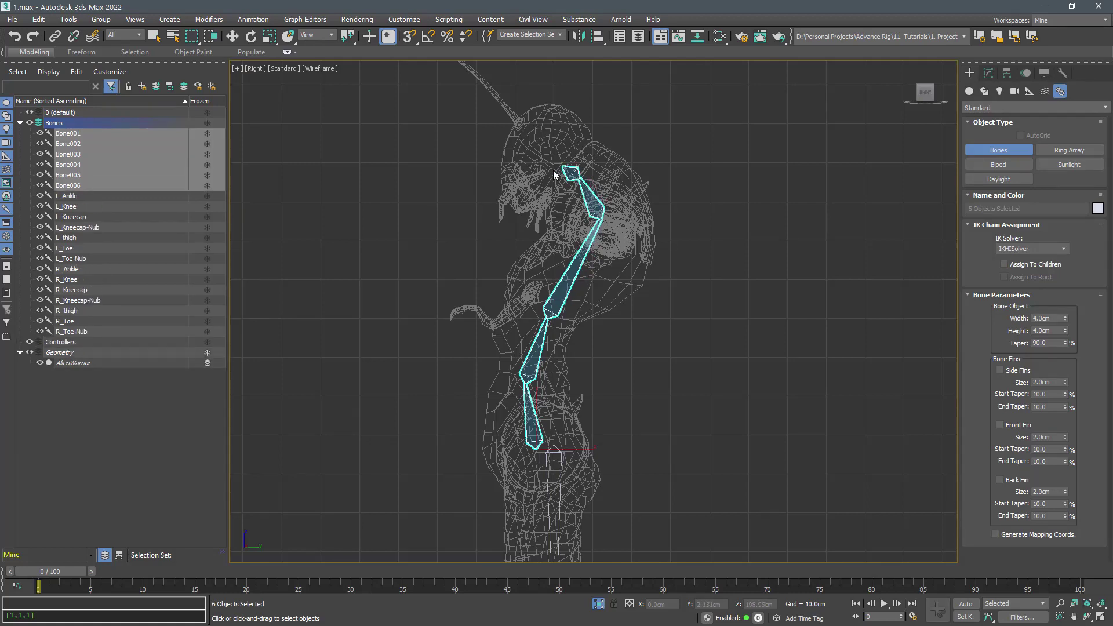
{"action": "left_click", "coordinate": [510, 115]}
{"action": "right_click", "coordinate": [531, 109]}
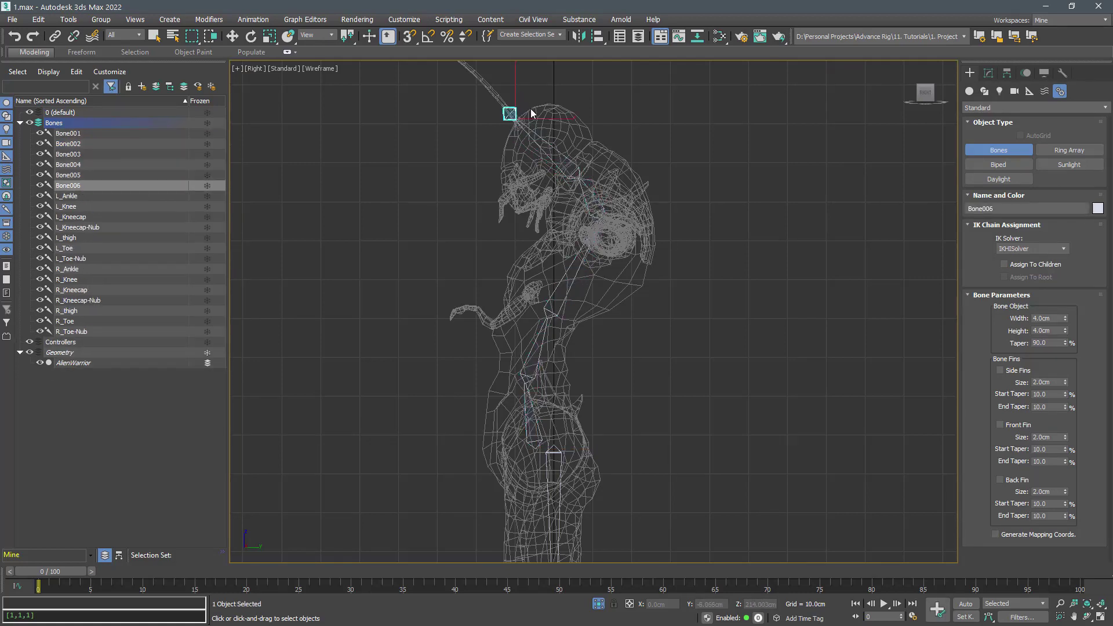
- Add a short pelvis bone at the hips and return to the perspective view
{"action": "middle_click_drag", "start_coordinate": [606, 353], "coordinate": [552, 329]}
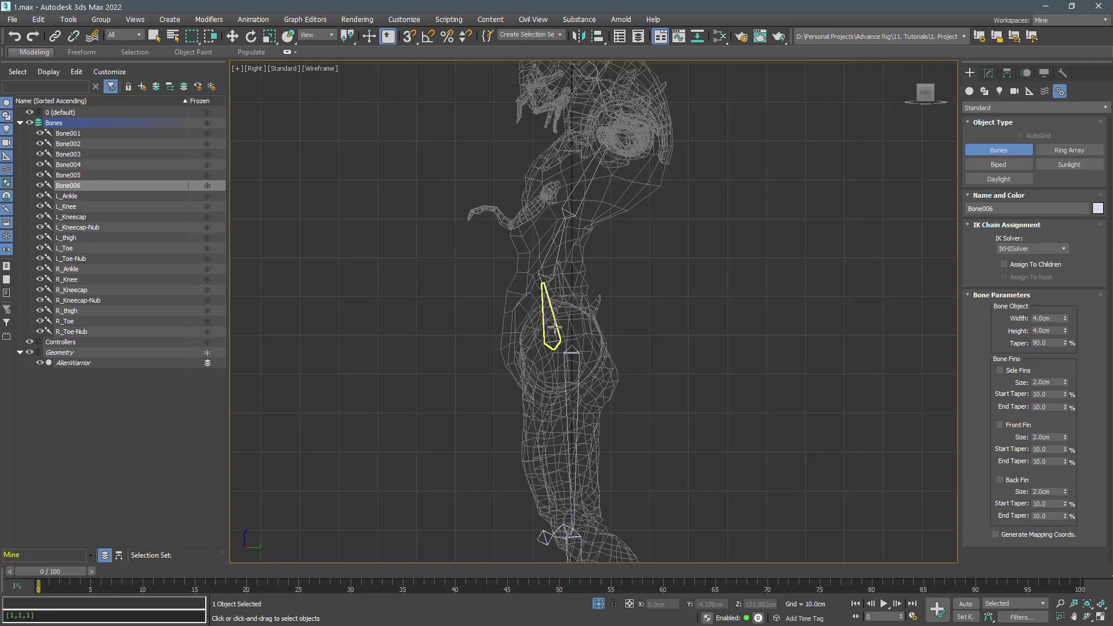
{"action": "scroll", "coordinate": [556, 348], "scroll_direction": "up", "scroll_amount": 3}
{"action": "scroll", "coordinate": [557, 348], "scroll_direction": "up", "scroll_amount": 2}
{"action": "left_click", "coordinate": [531, 360], "text": "ctrl"}
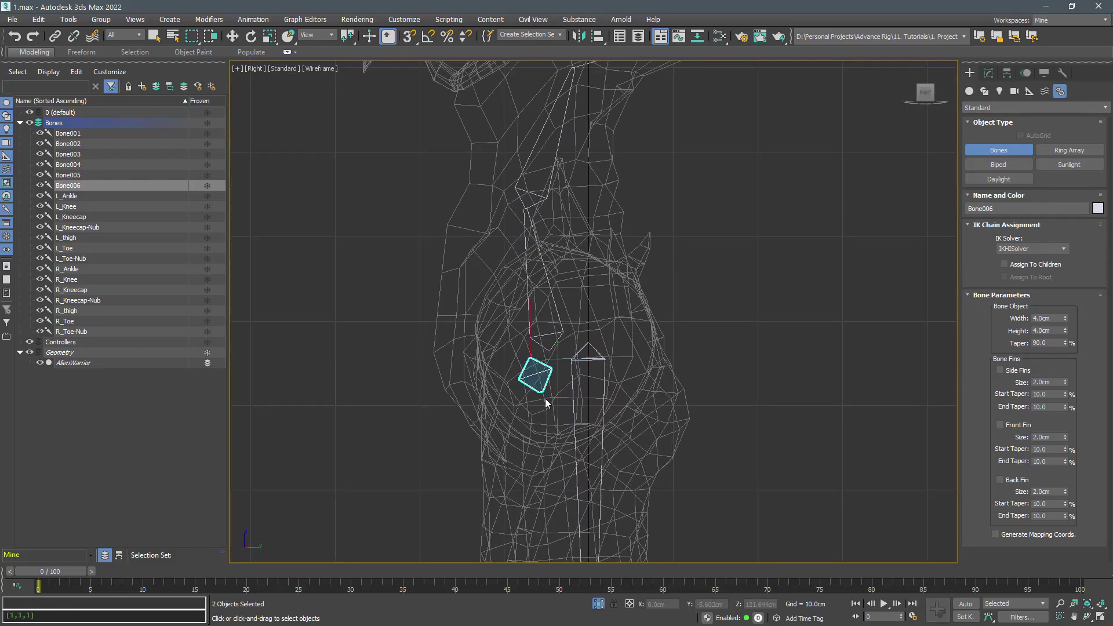
{"action": "left_click", "coordinate": [561, 452]}
{"action": "right_click", "coordinate": [547, 456]}
{"action": "key", "text": "p"}
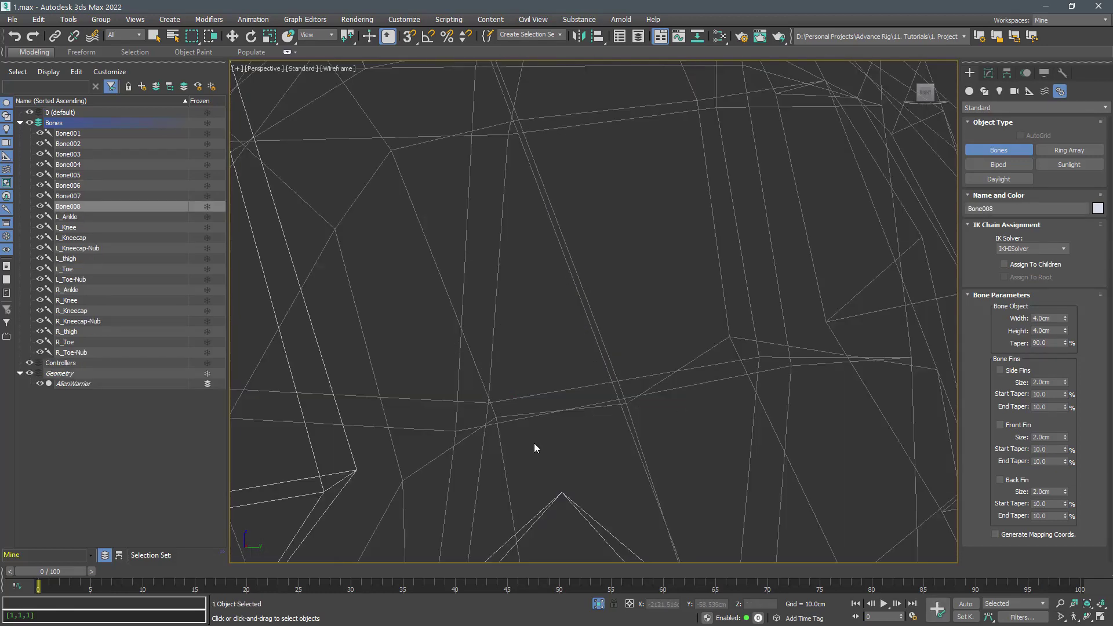
{"action": "scroll", "coordinate": [557, 355], "scroll_direction": "down", "scroll_amount": 5}
- Align pelvis bone Bone007's X/Y/Z pivot to Bone001's pivot using Alt+A
{"action": "middle_click_drag", "start_coordinate": [557, 355], "coordinate": [597, 431], "text": "alt"}
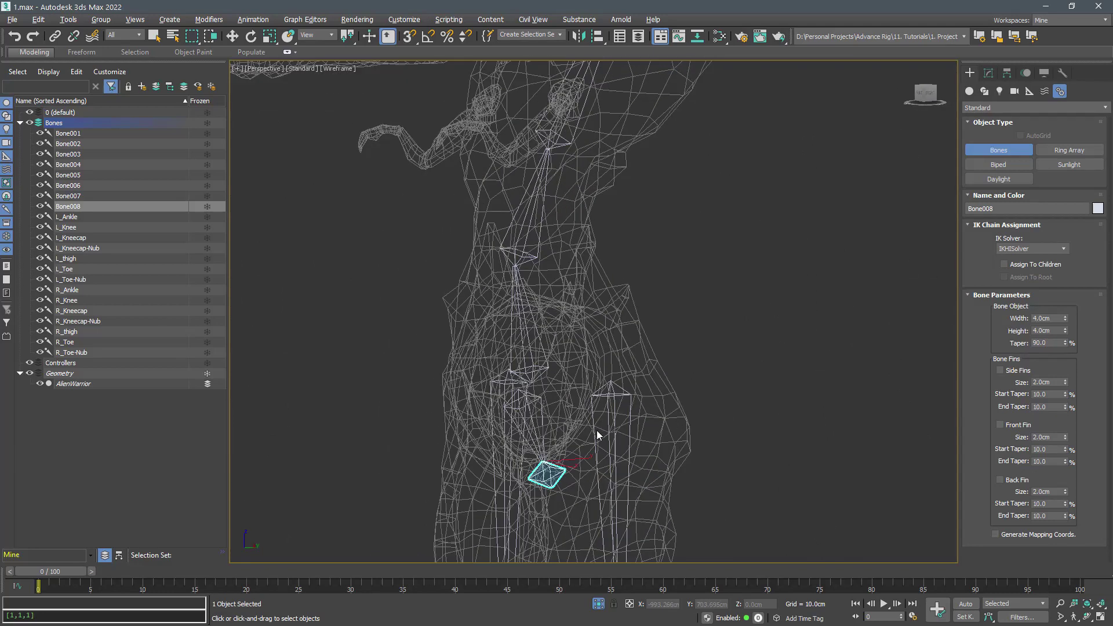
{"action": "key", "text": "w"}
{"action": "left_click", "coordinate": [528, 416]}
{"action": "key", "text": "alt+a"}
{"action": "left_click", "coordinate": [531, 326]}
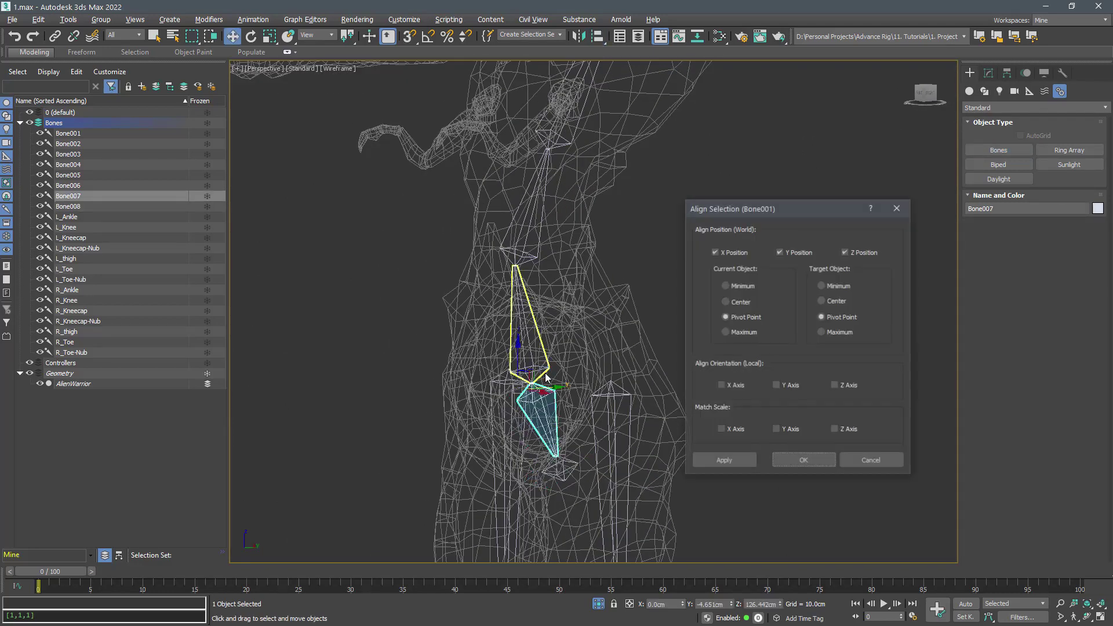
{"action": "left_click", "coordinate": [804, 460]}
{"action": "mouse_move", "coordinate": [662, 470]}
{"action": "middle_mouse_down", "text": "alt"}
{"action": "mouse_move", "coordinate": [753, 464]}
{"action": "mouse_move", "coordinate": [689, 466]}
{"action": "middle_mouse_up", "text": "alt"}
{"action": "left_click", "coordinate": [630, 406]}
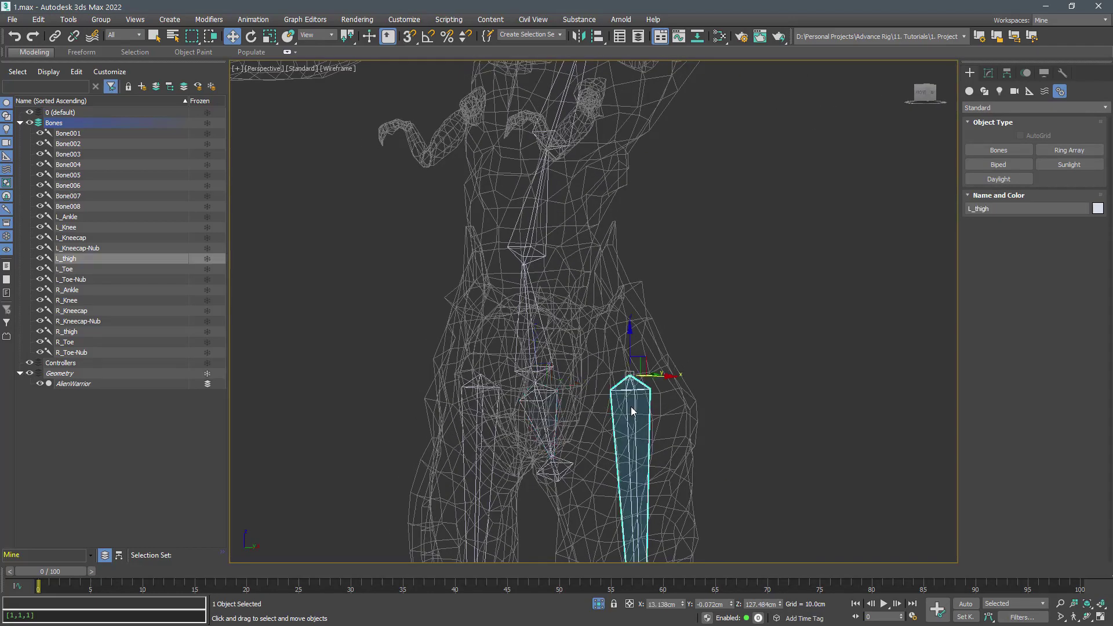
- Link R_thigh, Bone001 and L_thigh to the pelvis bone with Select and Link
{"action": "left_click", "coordinate": [533, 321], "text": "ctrl"}
{"action": "left_click", "coordinate": [480, 417], "text": "ctrl"}
{"action": "left_click", "coordinate": [57, 33]}
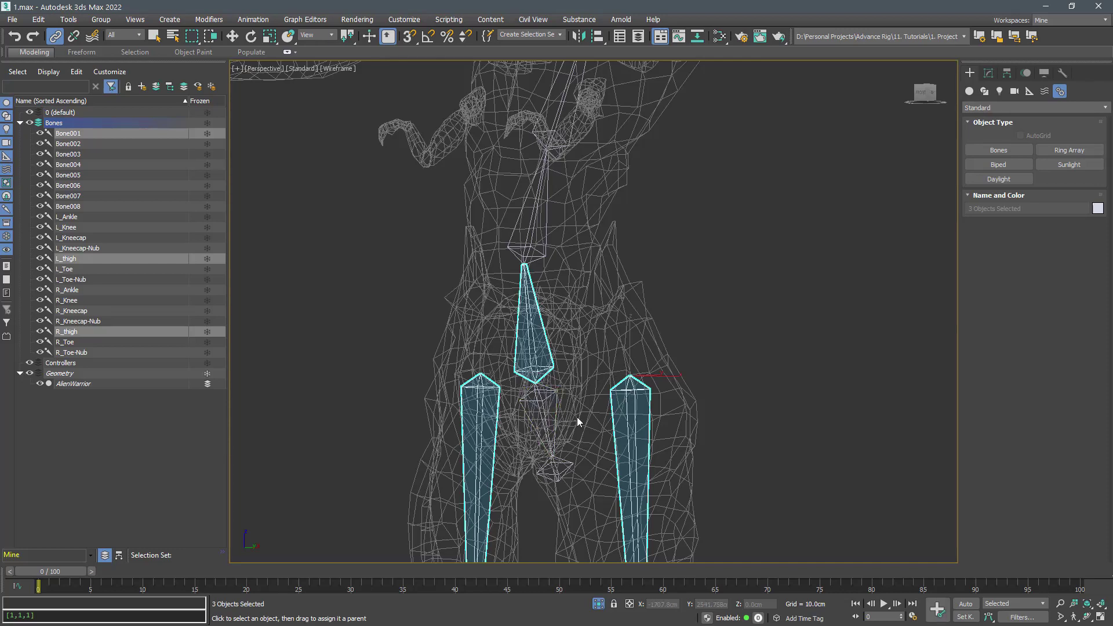
{"action": "left_click", "coordinate": [596, 422]}
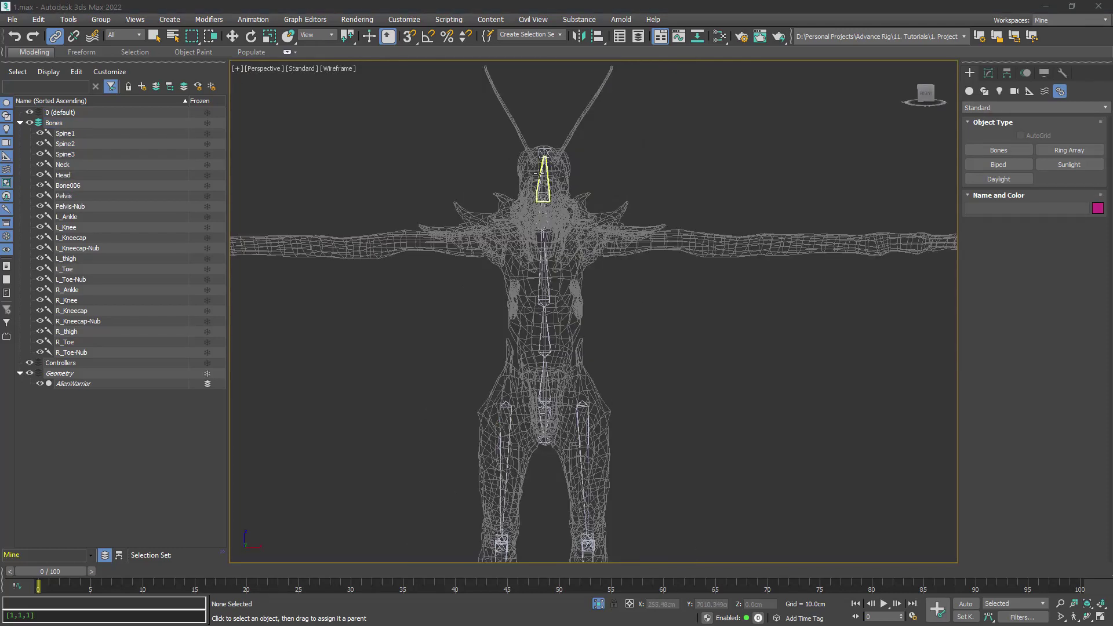
- Add the M_ prefix to the whole spine-to-pelvis bone chain with Rename Objects
{"action": "double_click", "coordinate": [559, 452]}
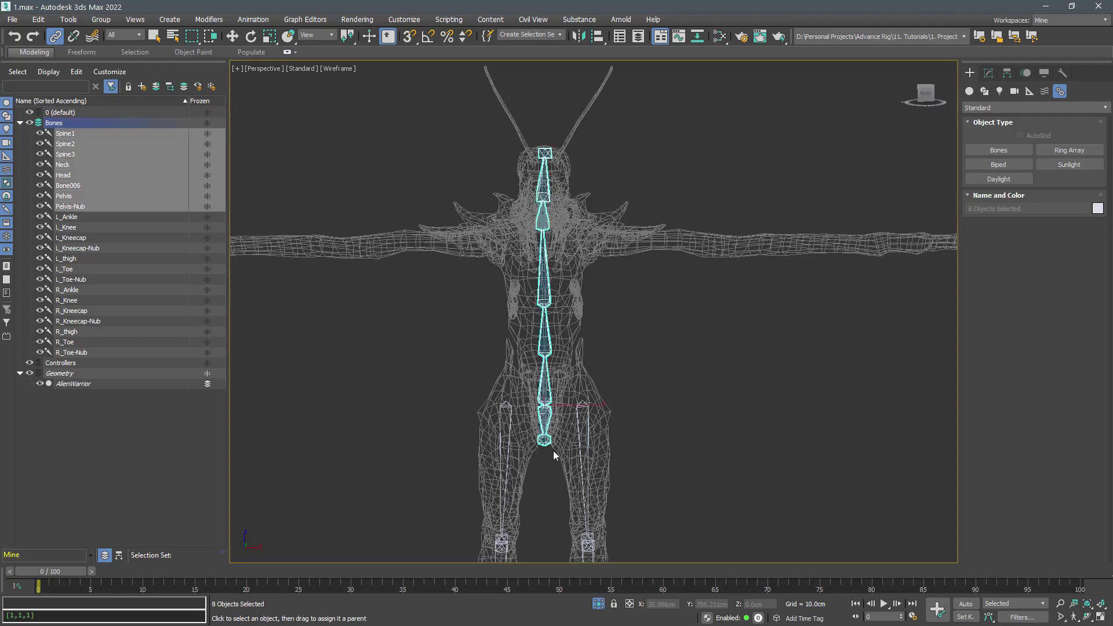
{"action": "left_click", "coordinate": [68, 20]}
{"action": "left_click", "coordinate": [133, 281]}
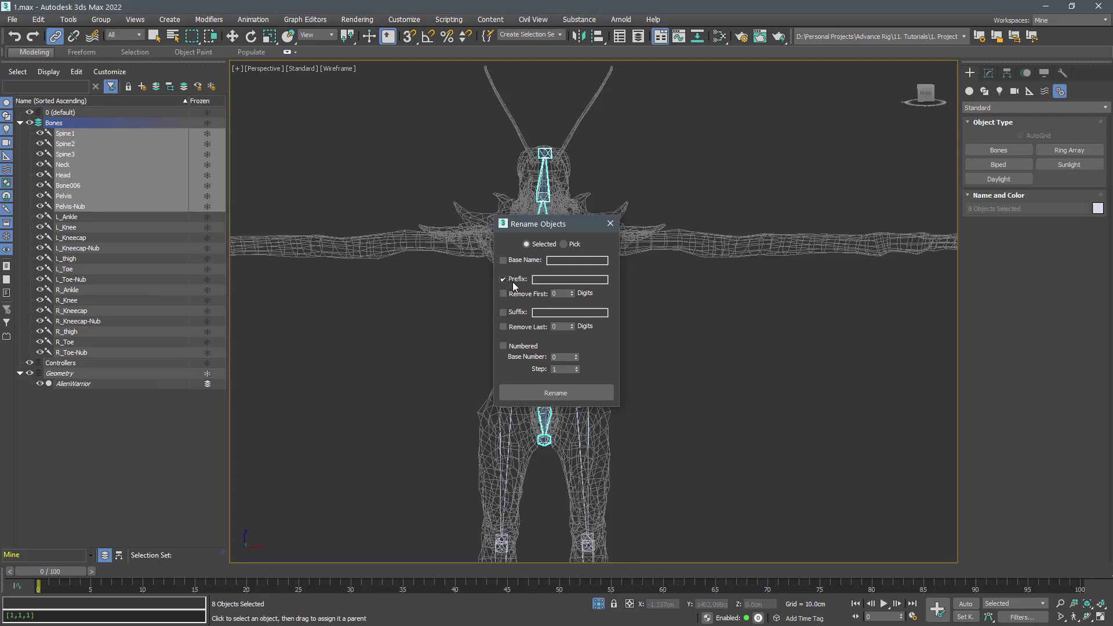
{"action": "left_click", "coordinate": [539, 279]}
{"action": "type", "text": "M_"}
{"action": "left_click", "coordinate": [539, 392]}
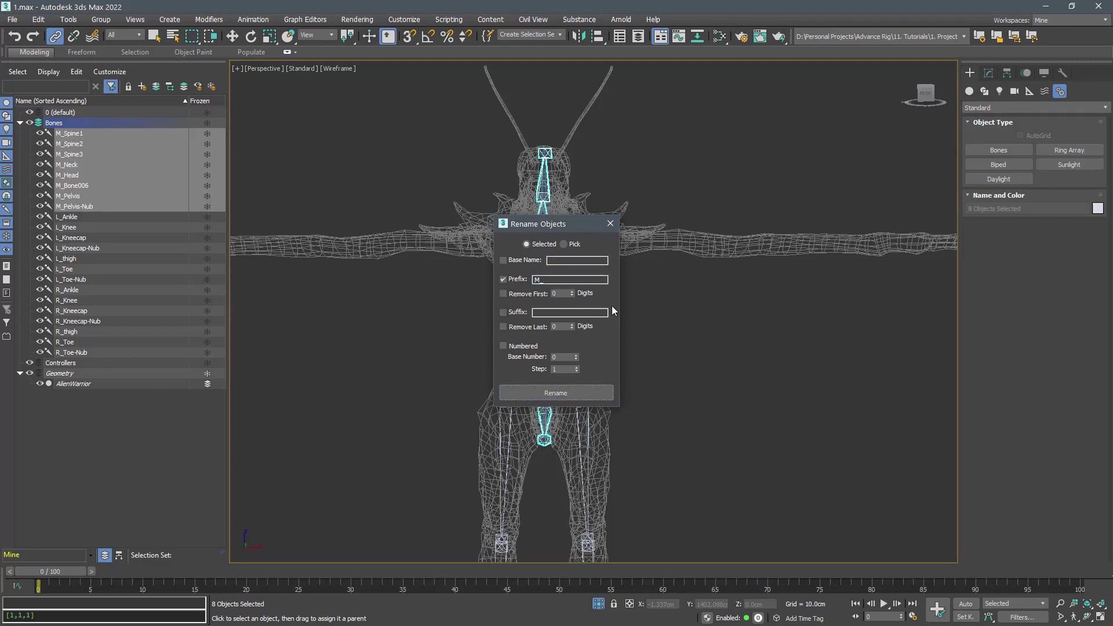
{"action": "left_click", "coordinate": [613, 225]}
- Deselect the bones, frame the whole character and orbit to view it from above
{"action": "left_click", "coordinate": [650, 308]}
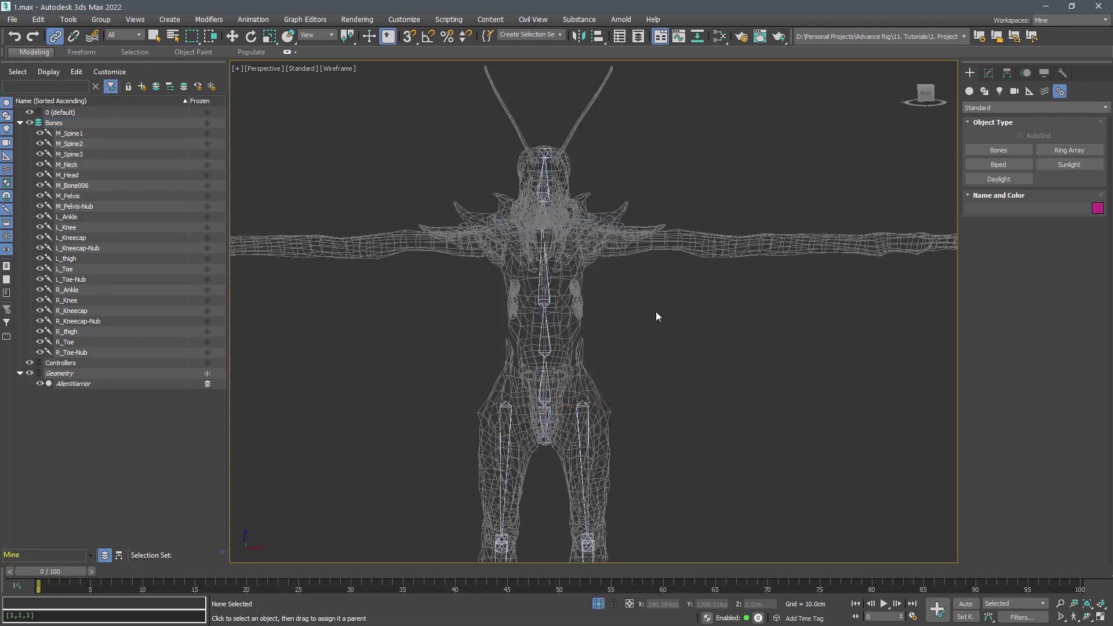
{"action": "key", "text": "z"}
{"action": "middle_click_drag", "start_coordinate": [608, 297], "coordinate": [664, 322], "text": "alt"}
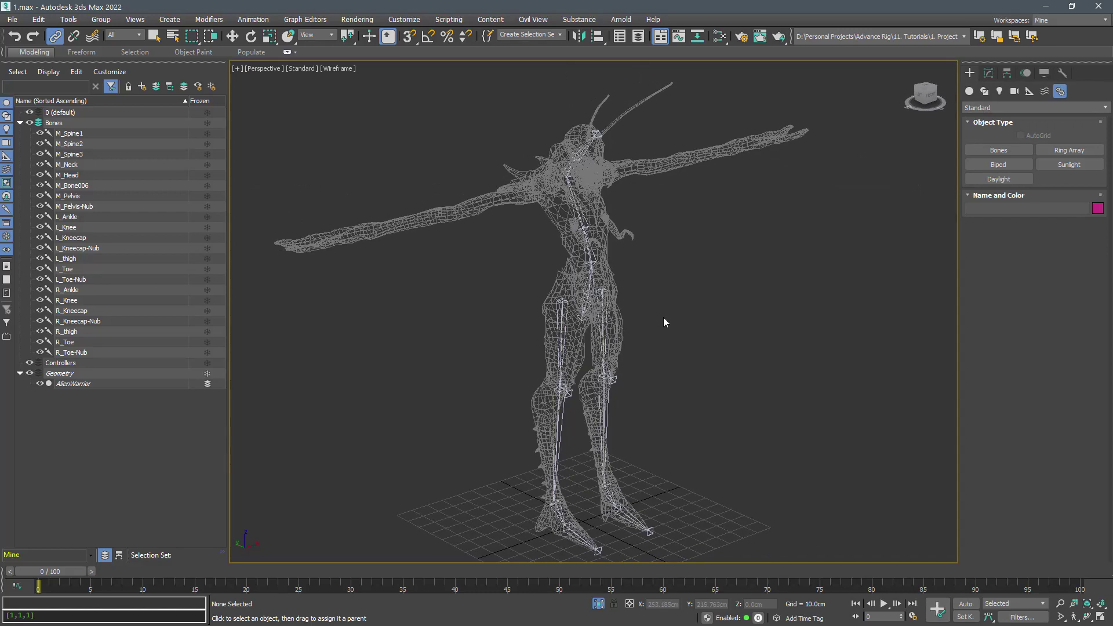